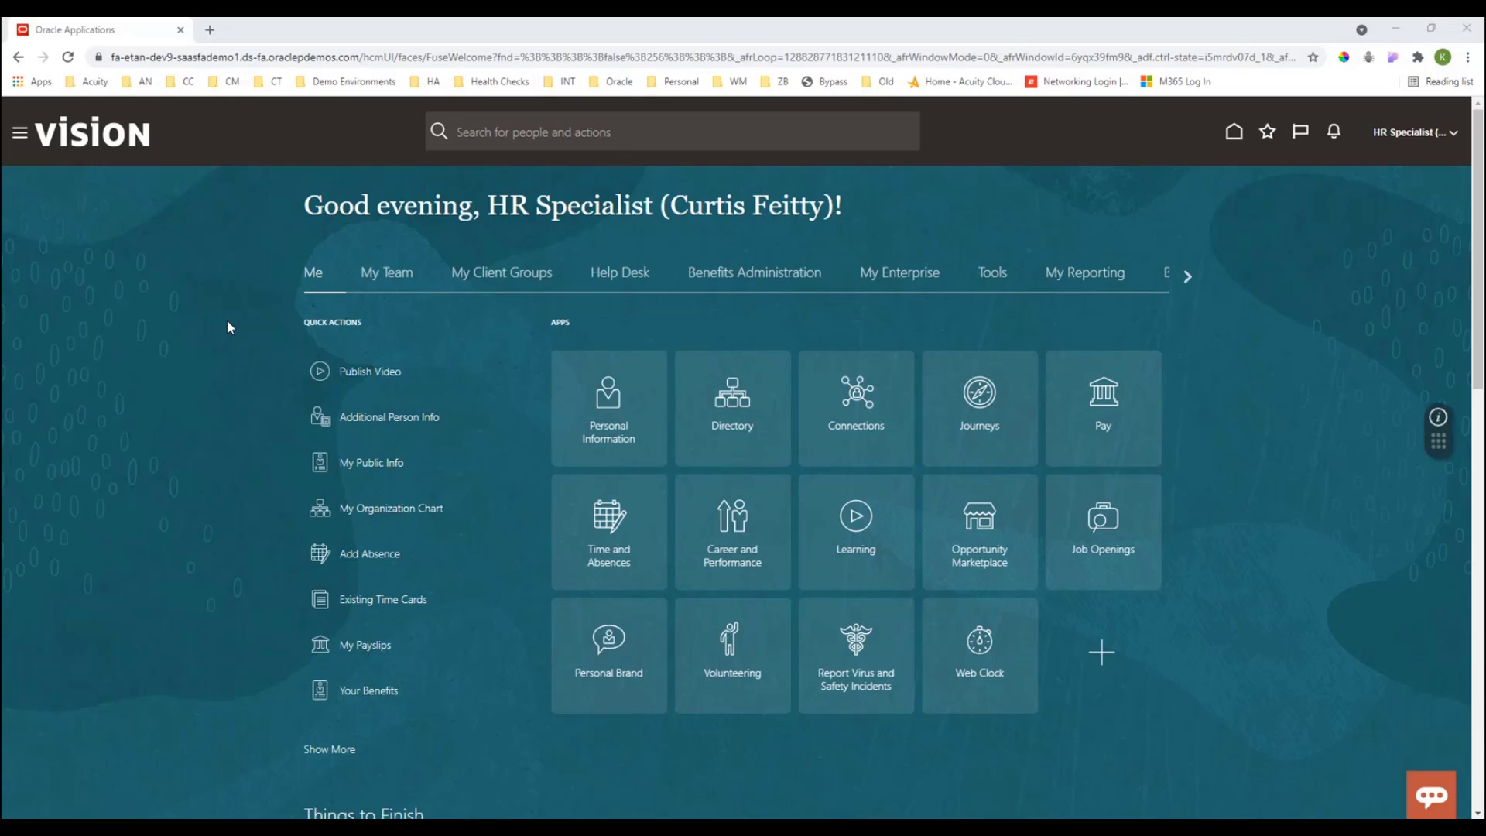
# - Open the Profile Types task from the Profiles app under My Client Groups
pyautogui.click(519, 285)
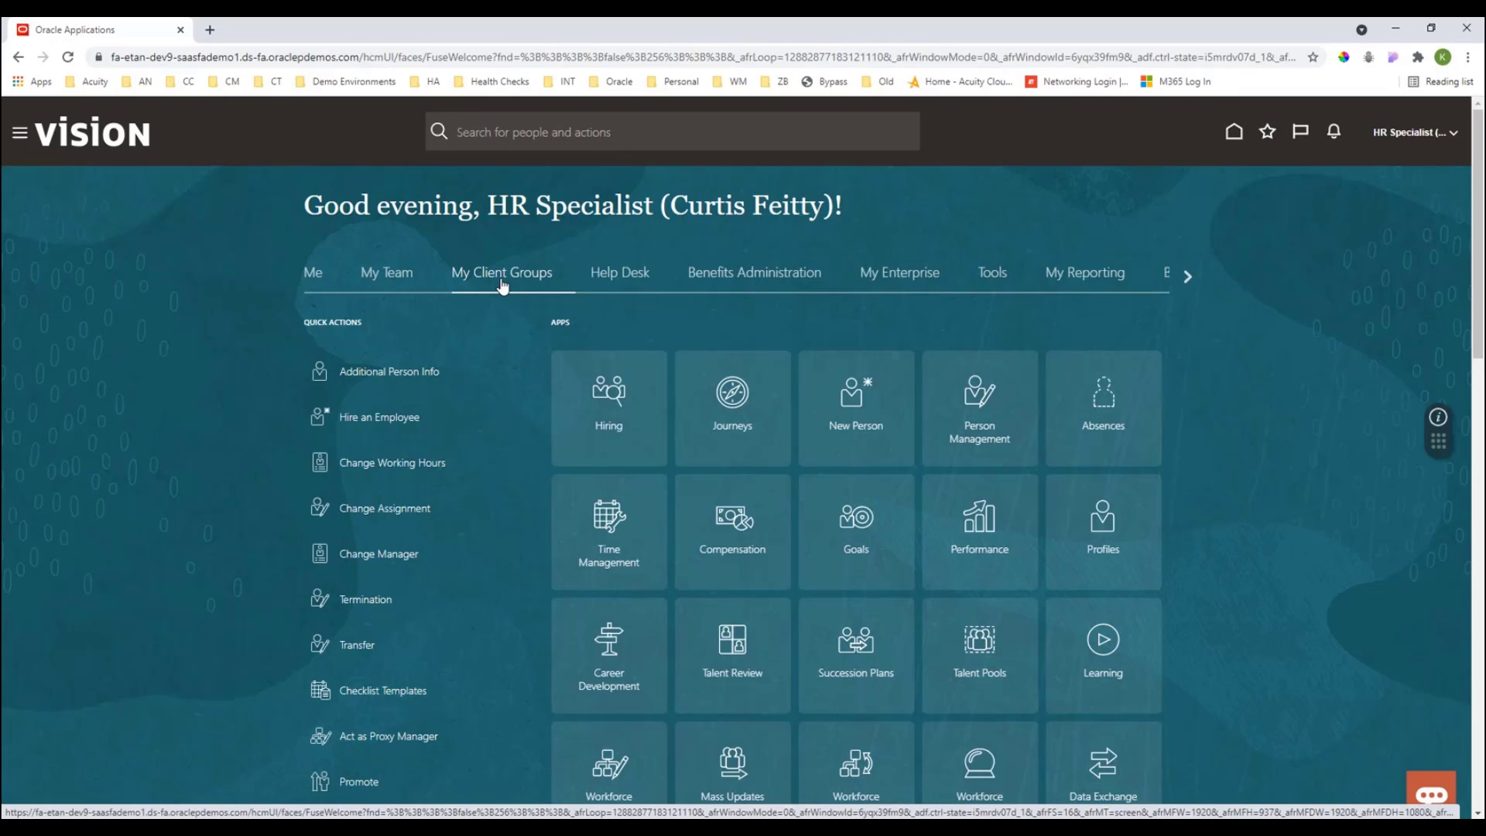
pyautogui.click(1105, 535)
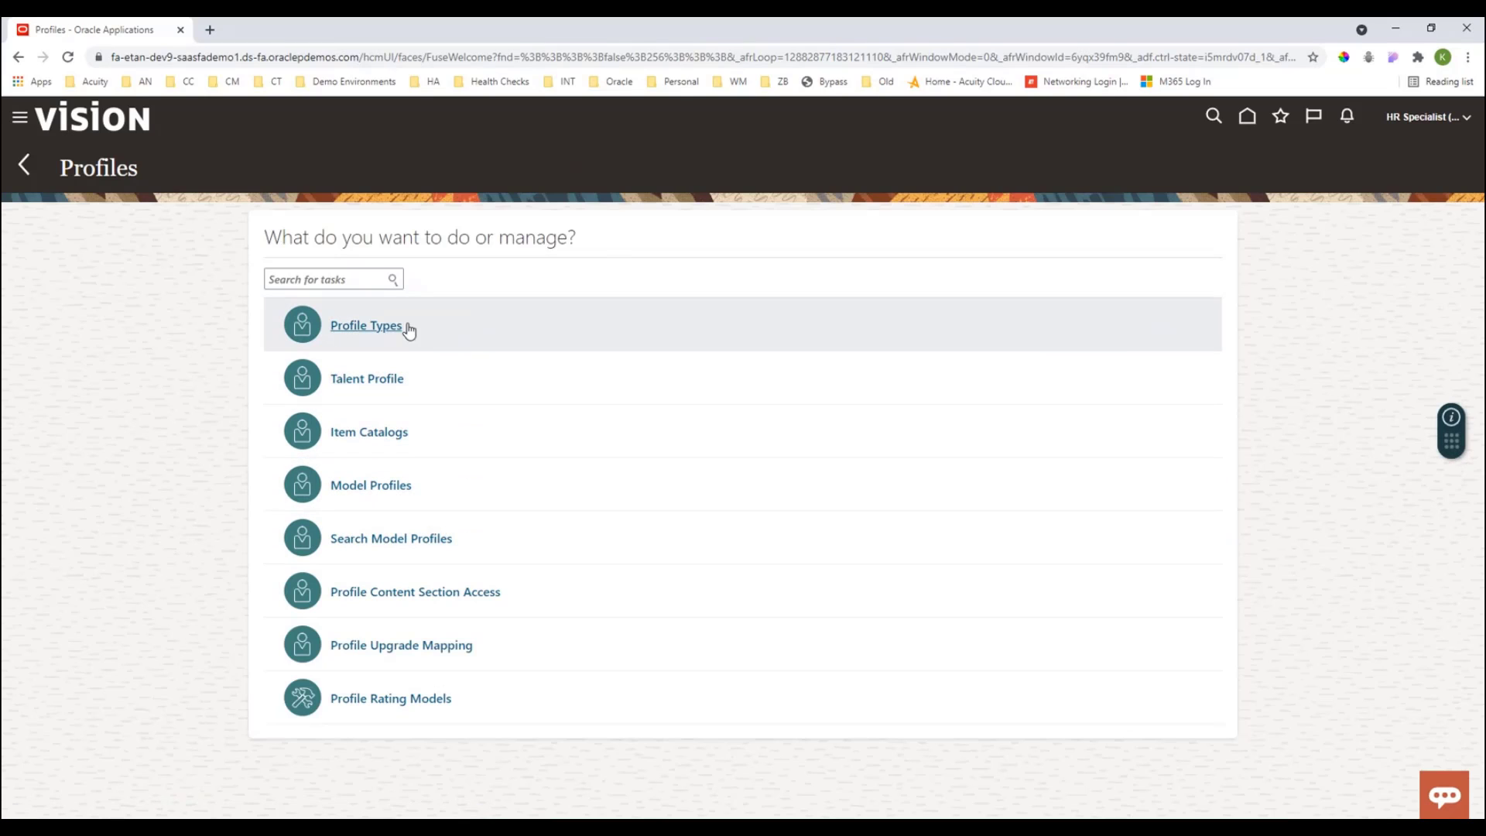
pyautogui.click(365, 327)
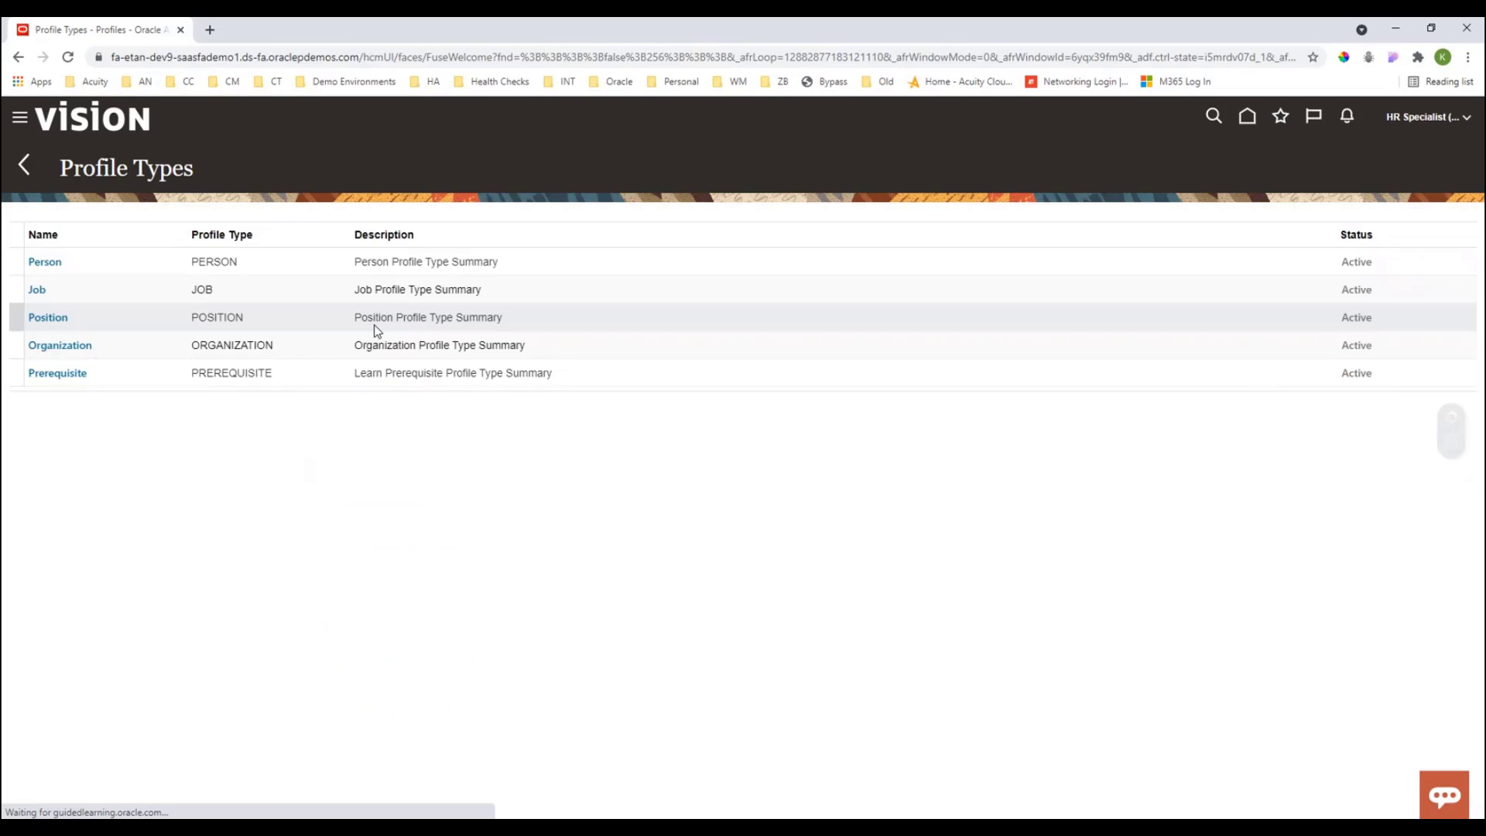
# - Open the Person profile type and open its Career Preferences content section
pyautogui.click(41, 260)
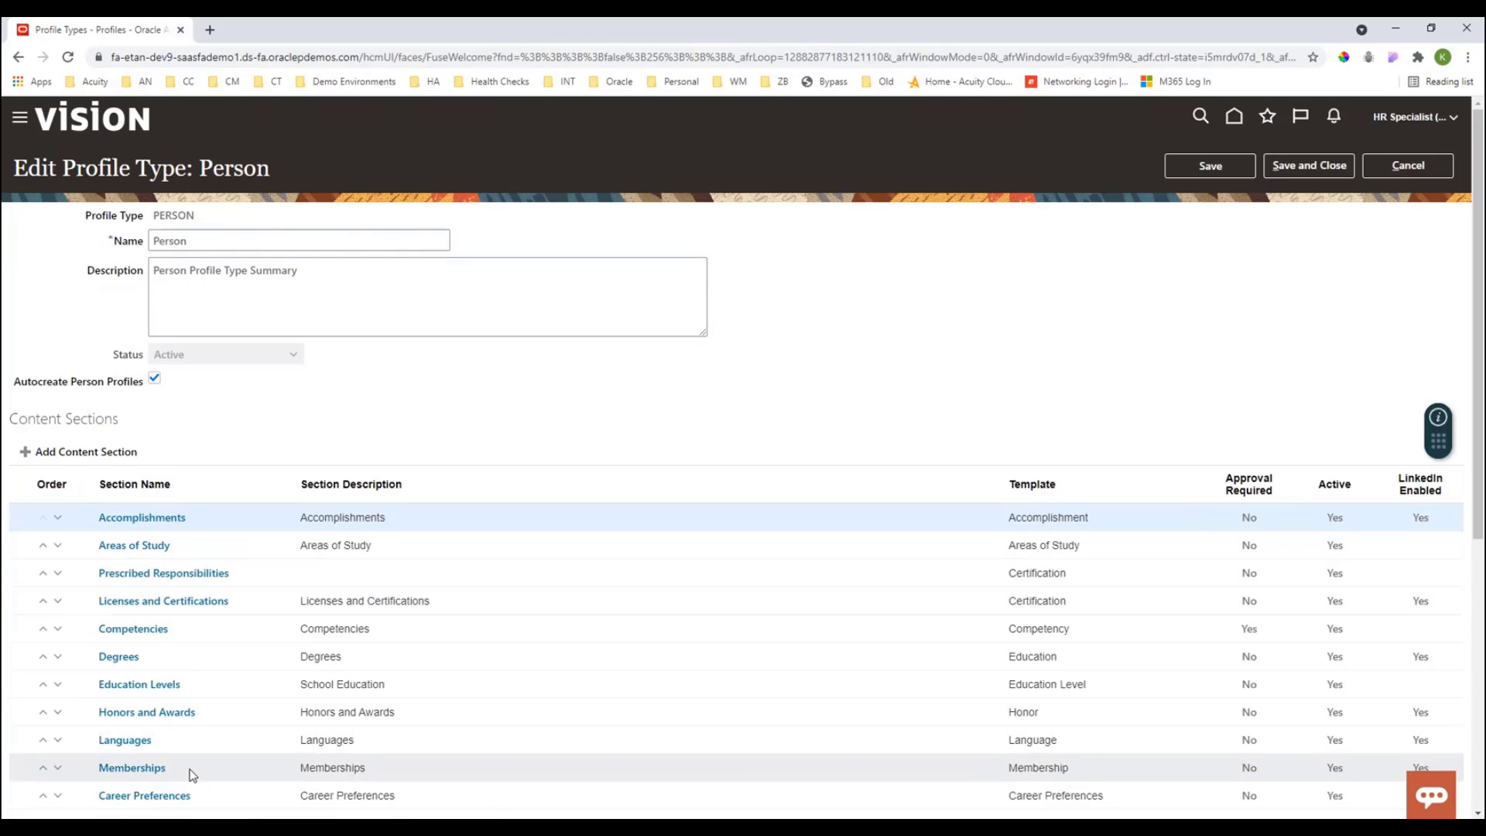
pyautogui.scroll(-2, 194, 744)
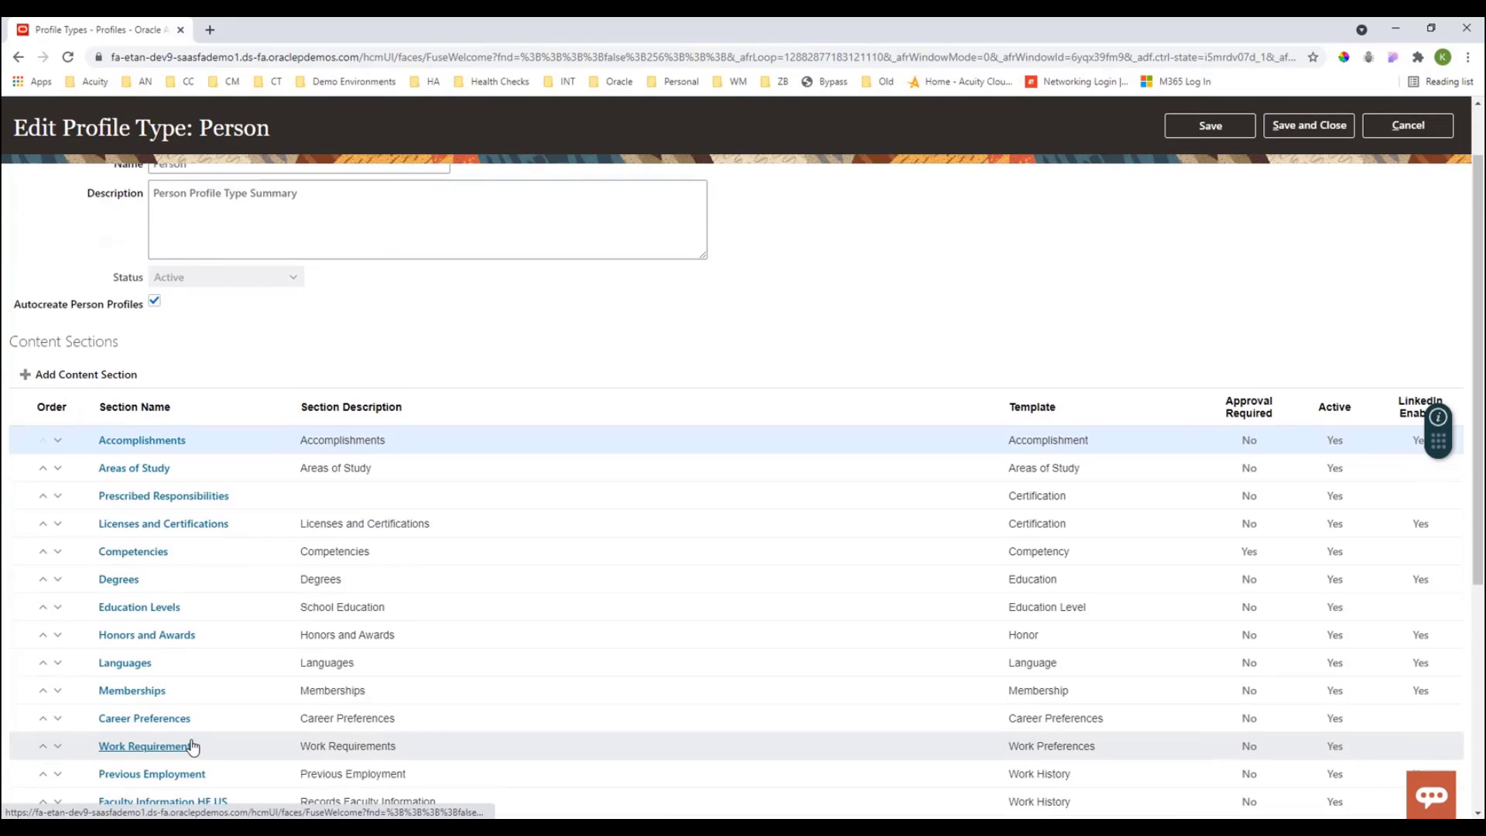
pyautogui.scroll(-1, 193, 745)
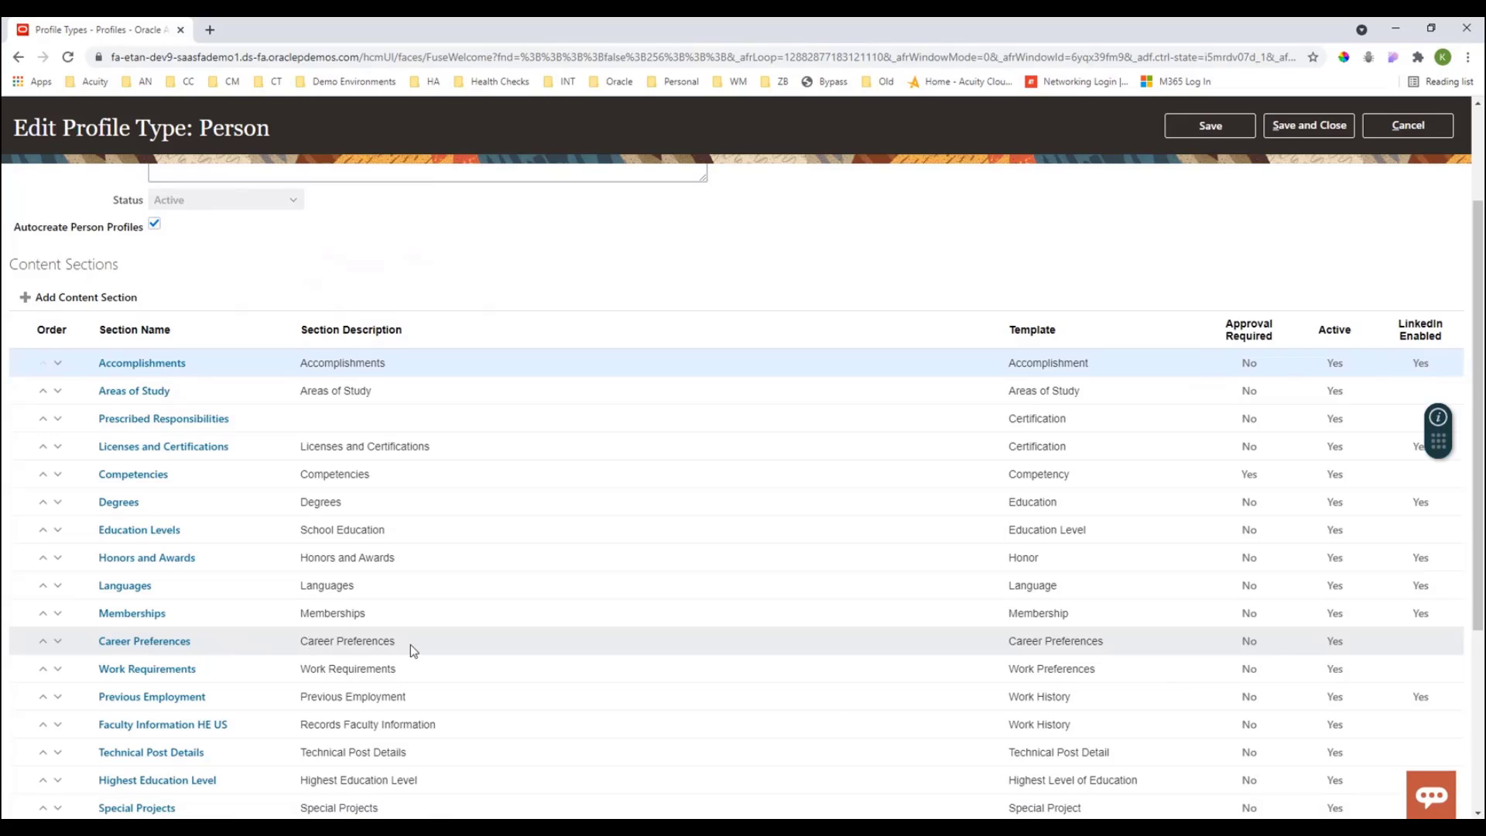
pyautogui.click(1093, 641)
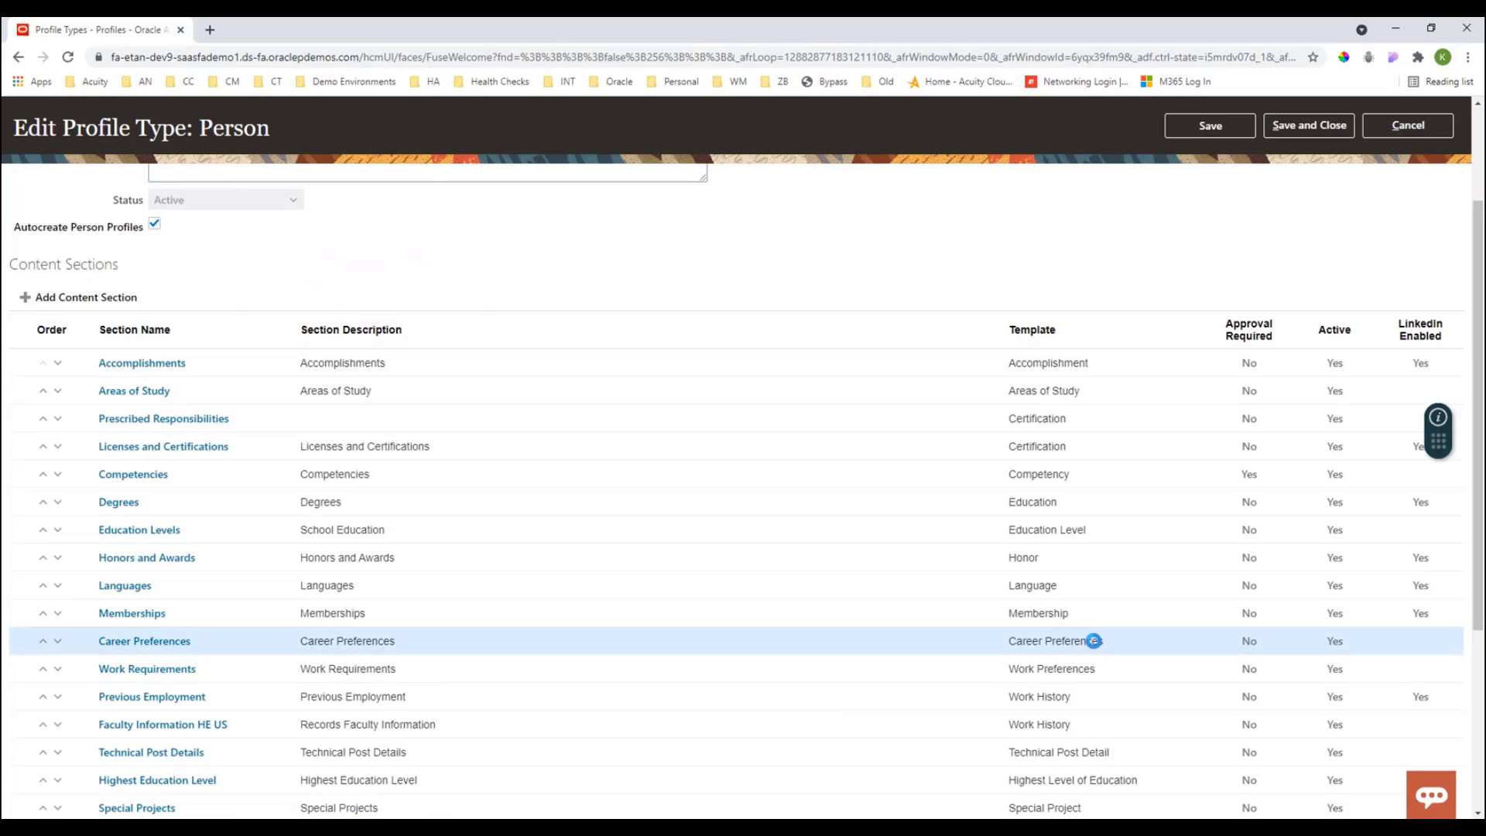
pyautogui.click(161, 643)
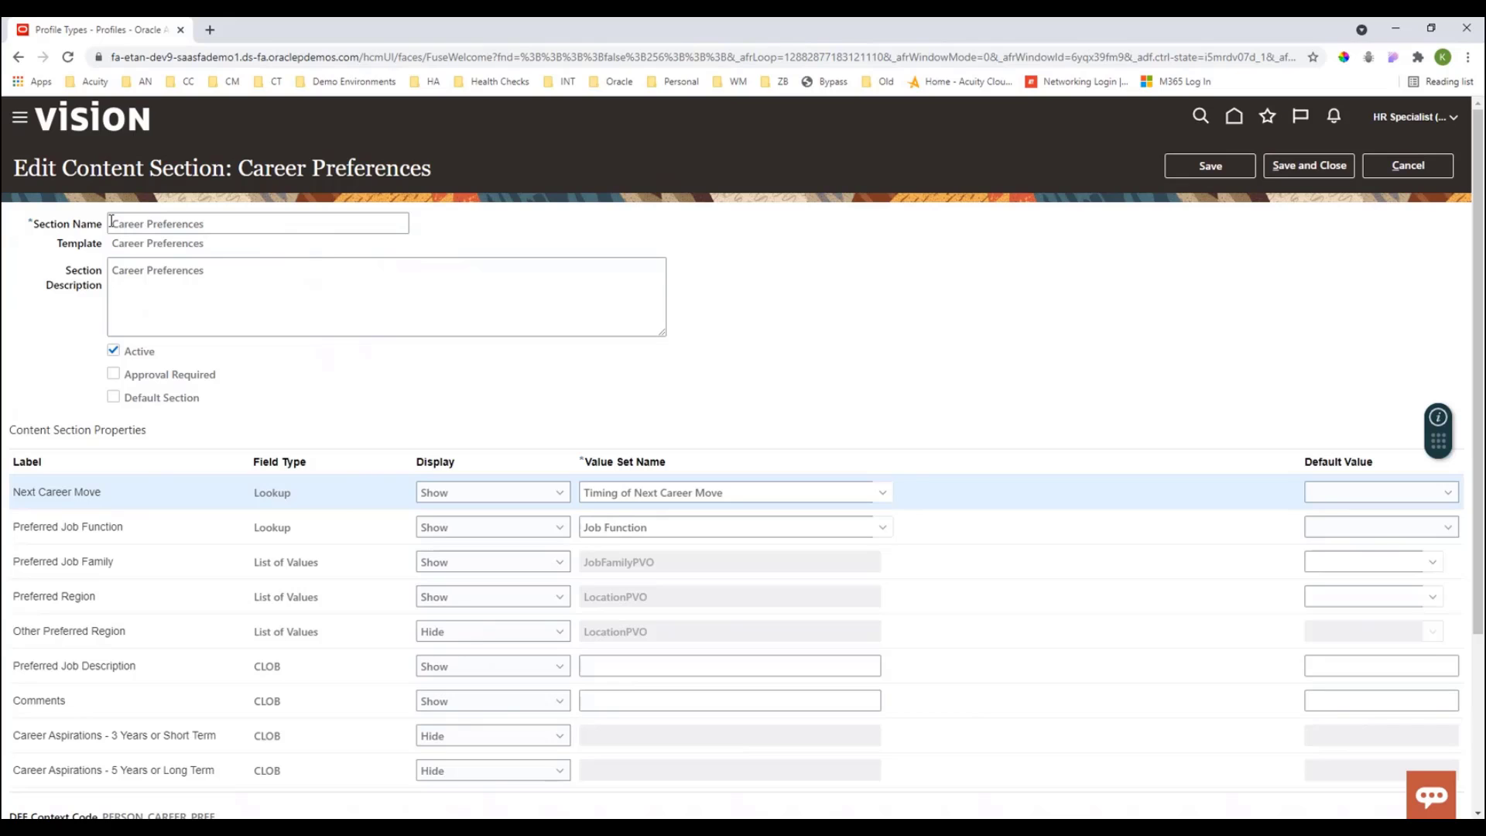
# - Examine the Career Preferences section's DFF context code, then cancel back to the Person profile type
pyautogui.scroll(-2, 48, 268)
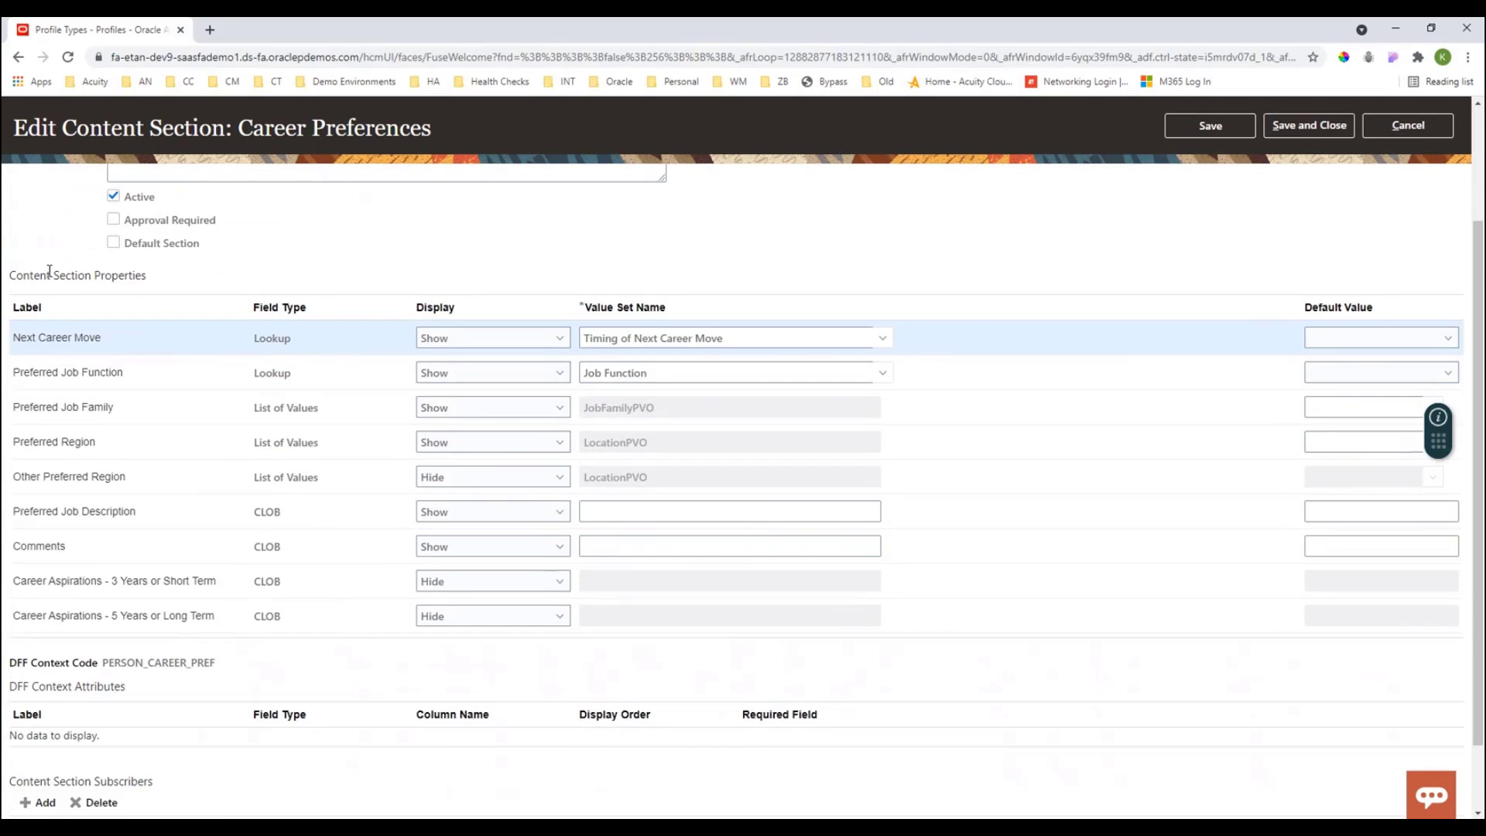
pyautogui.scroll(-1, 49, 270)
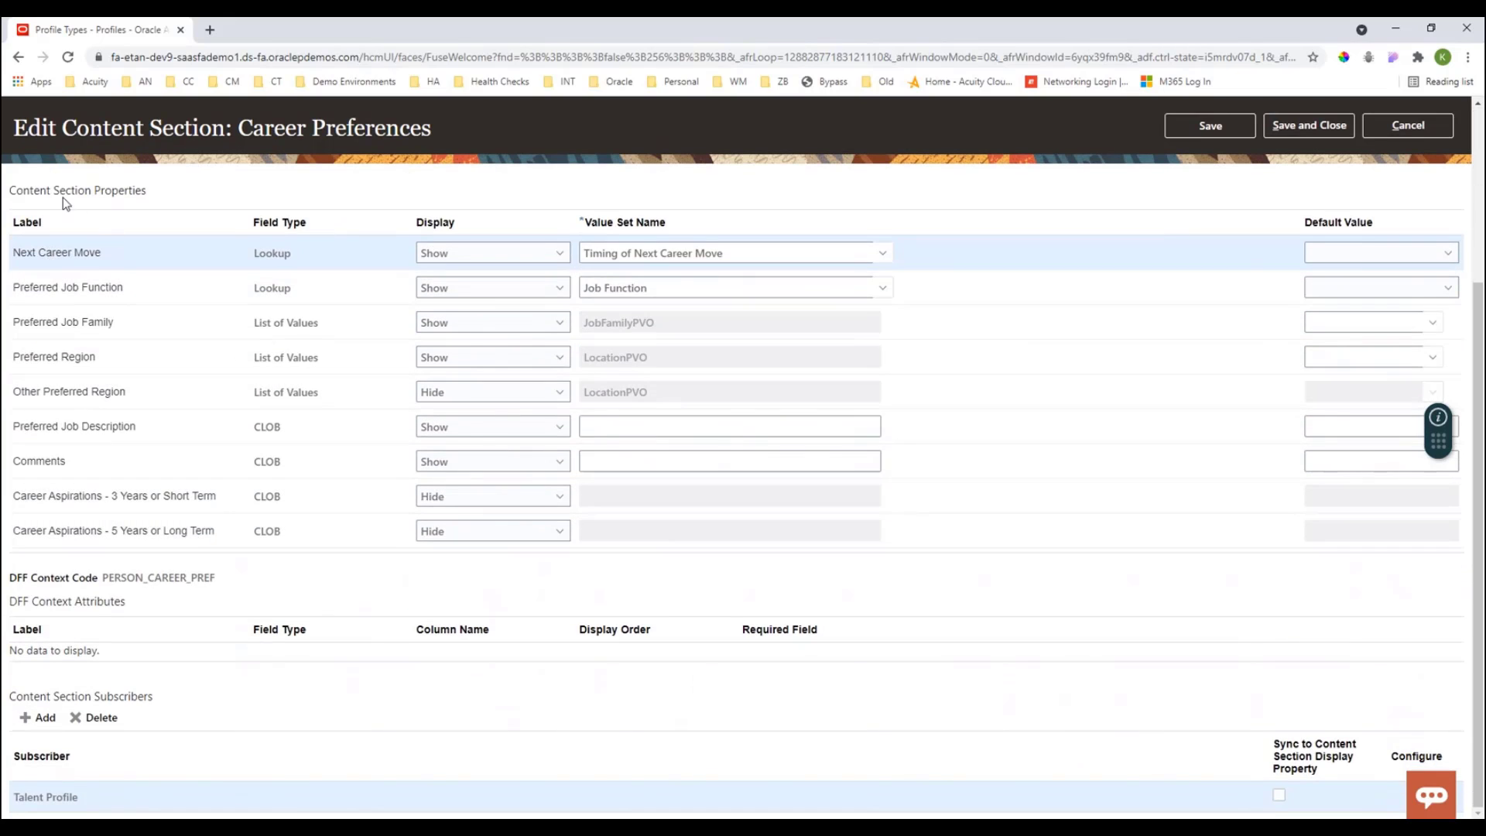
pyautogui.moveTo(15, 191); pyautogui.dragTo(144, 194)
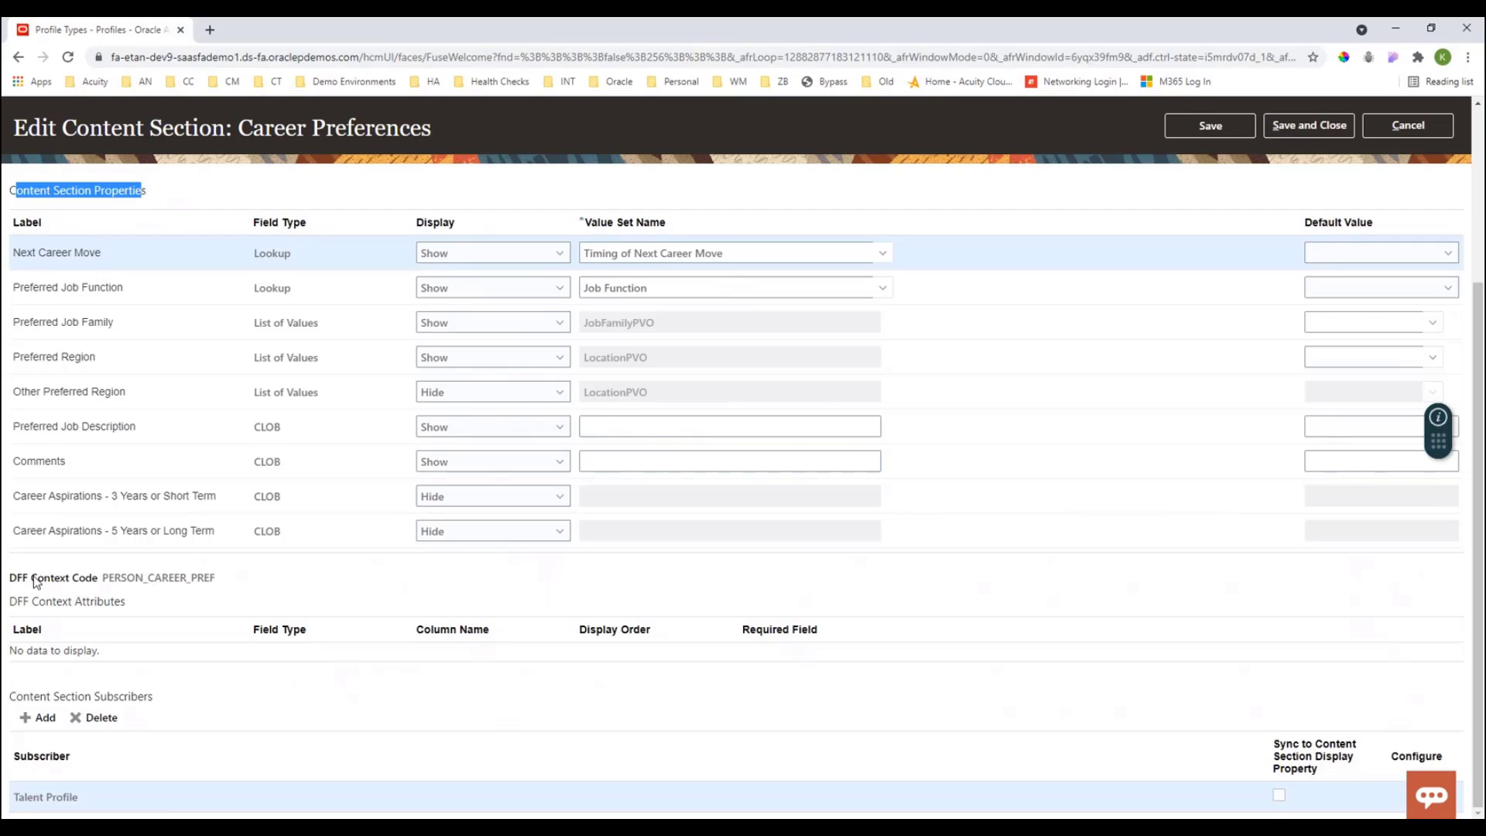
pyautogui.moveTo(16, 578); pyautogui.dragTo(96, 583)
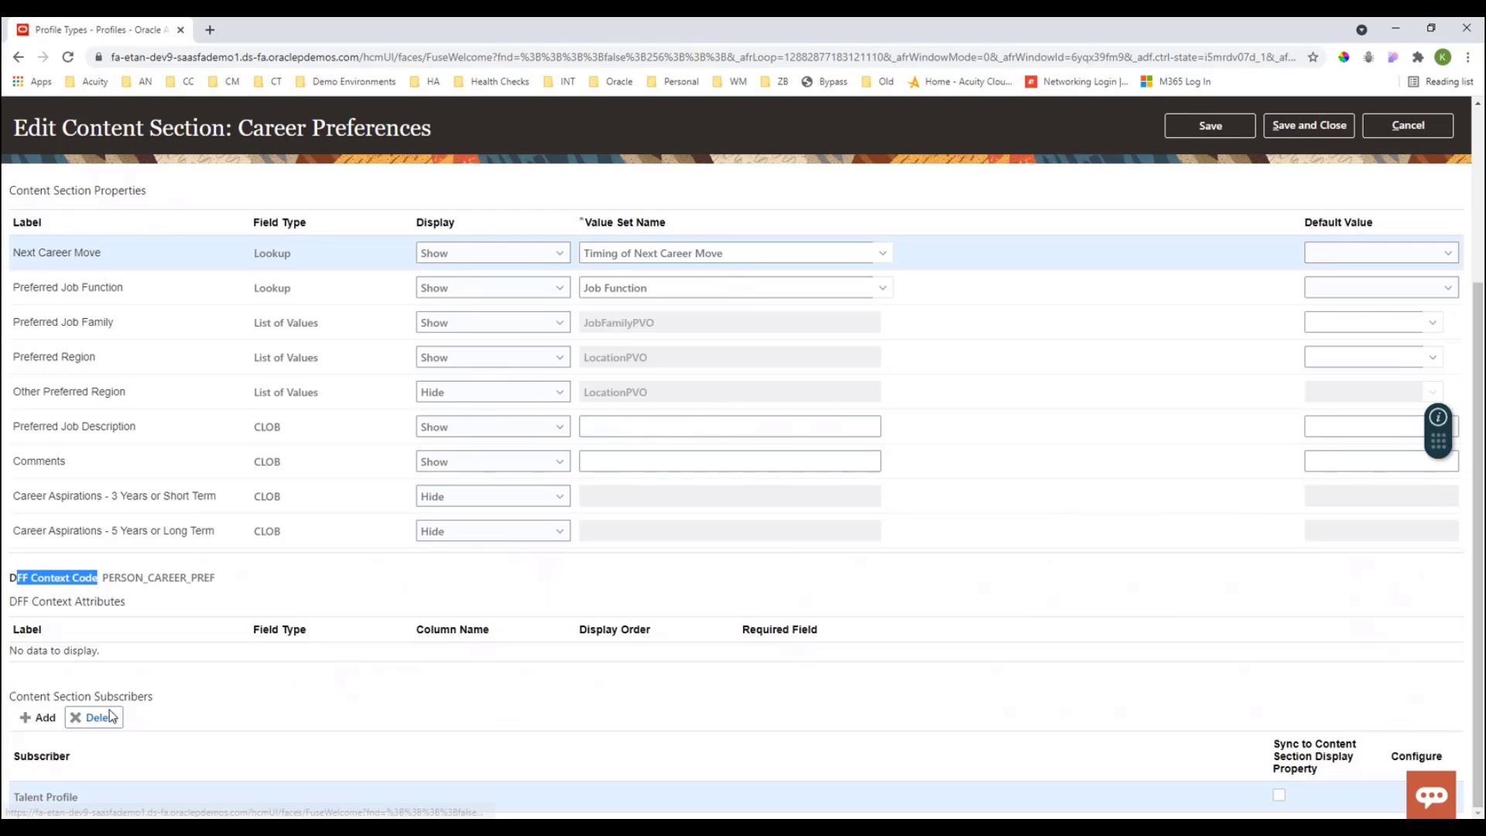
pyautogui.moveTo(229, 581); pyautogui.dragTo(103, 580)
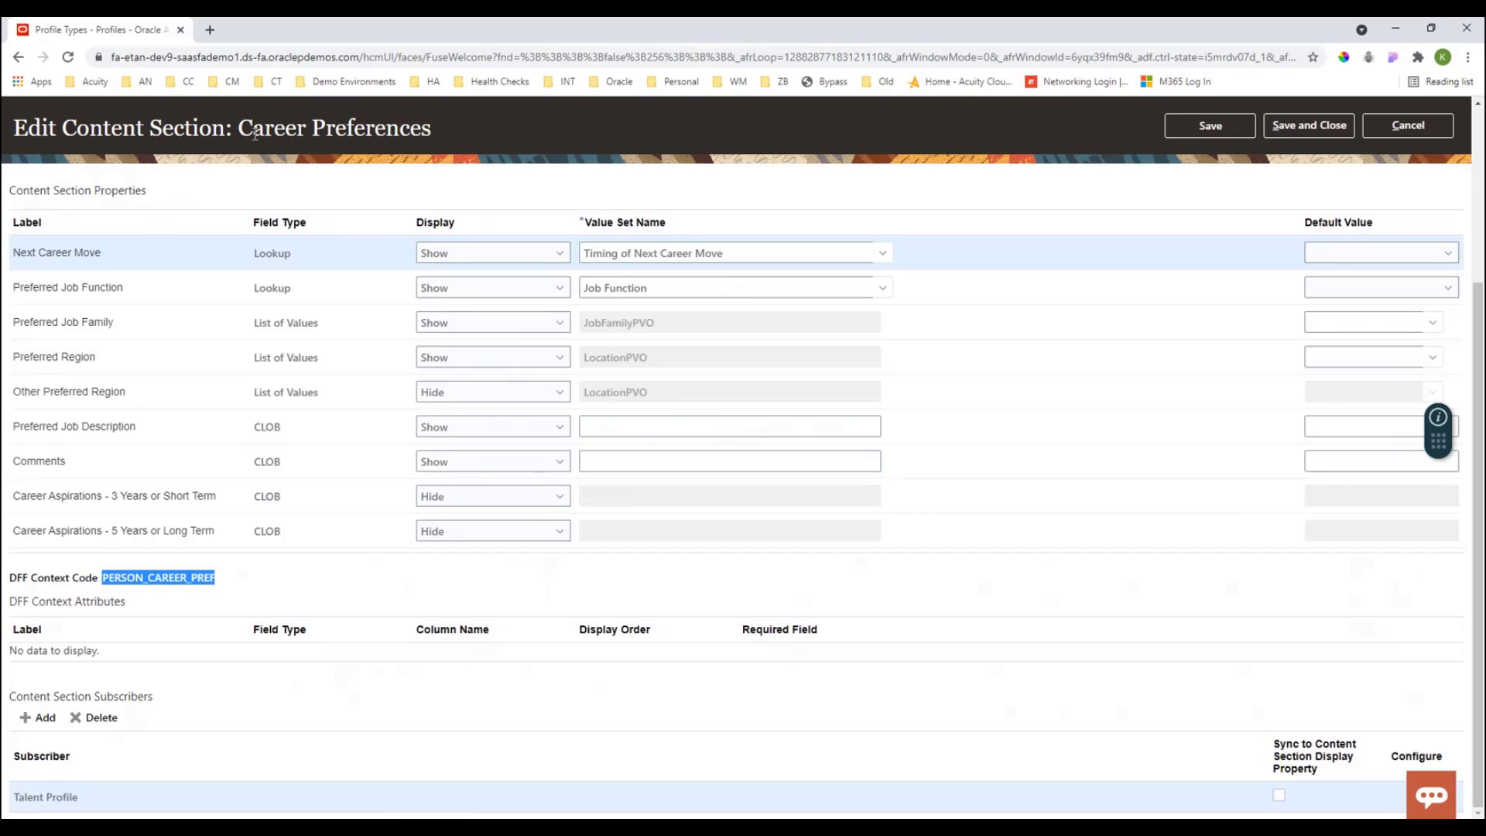
pyautogui.click(1391, 128)
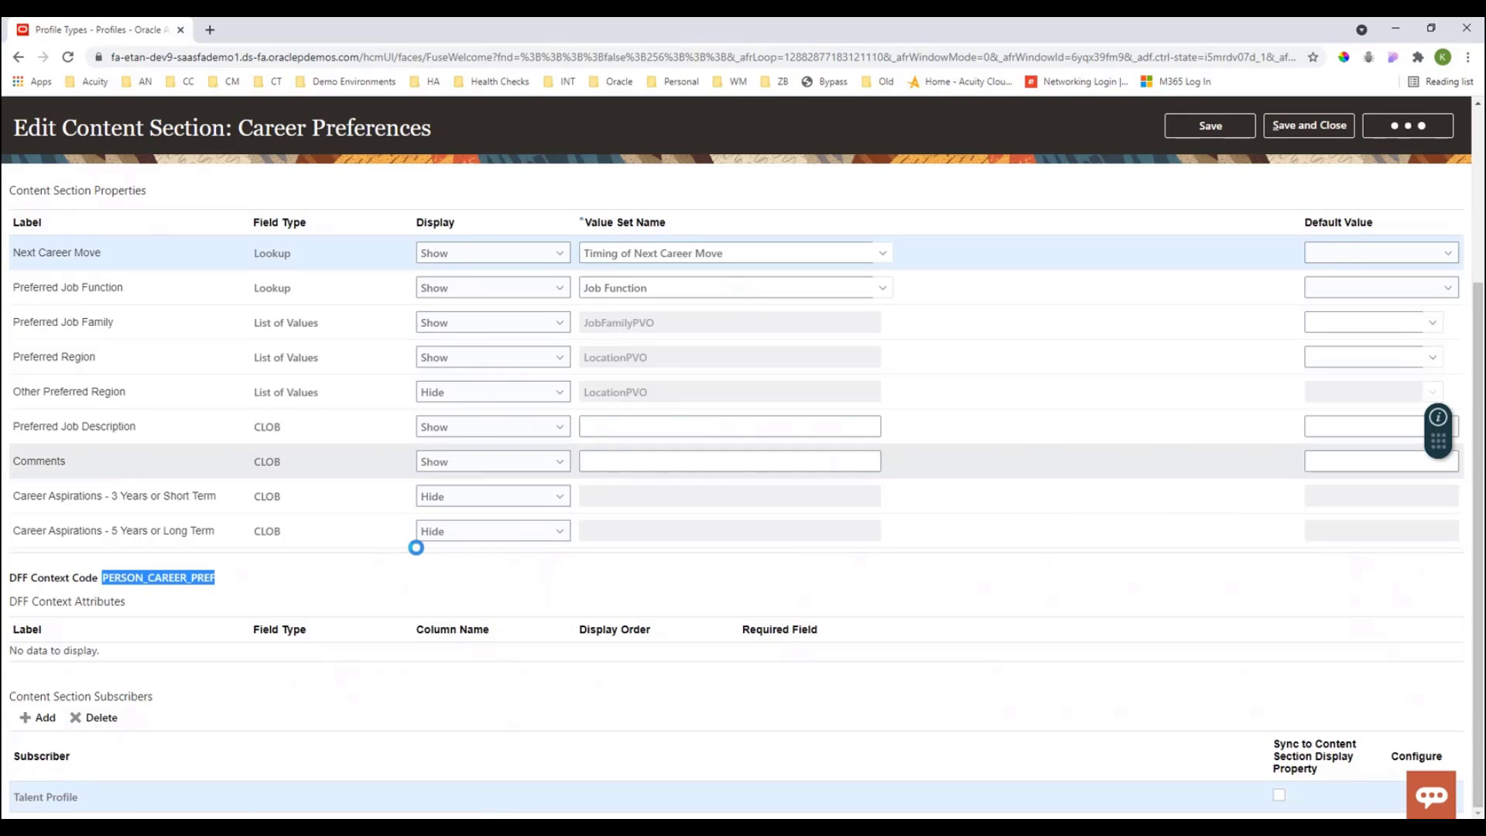
# - Open the Memberships content section, examine its DFF context code, and cancel back
pyautogui.scroll(-1, 197, 647)
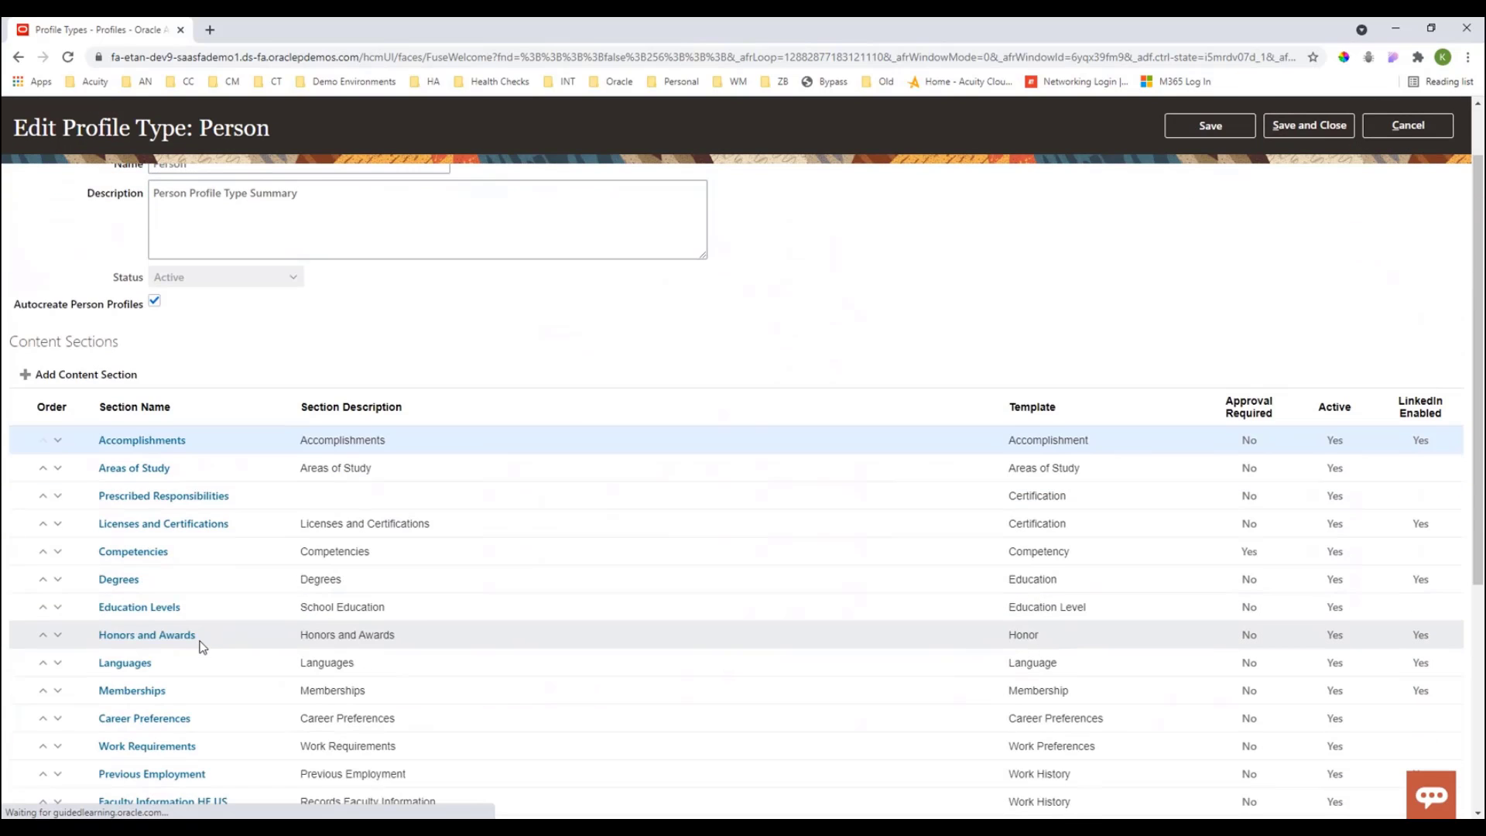
pyautogui.click(129, 690)
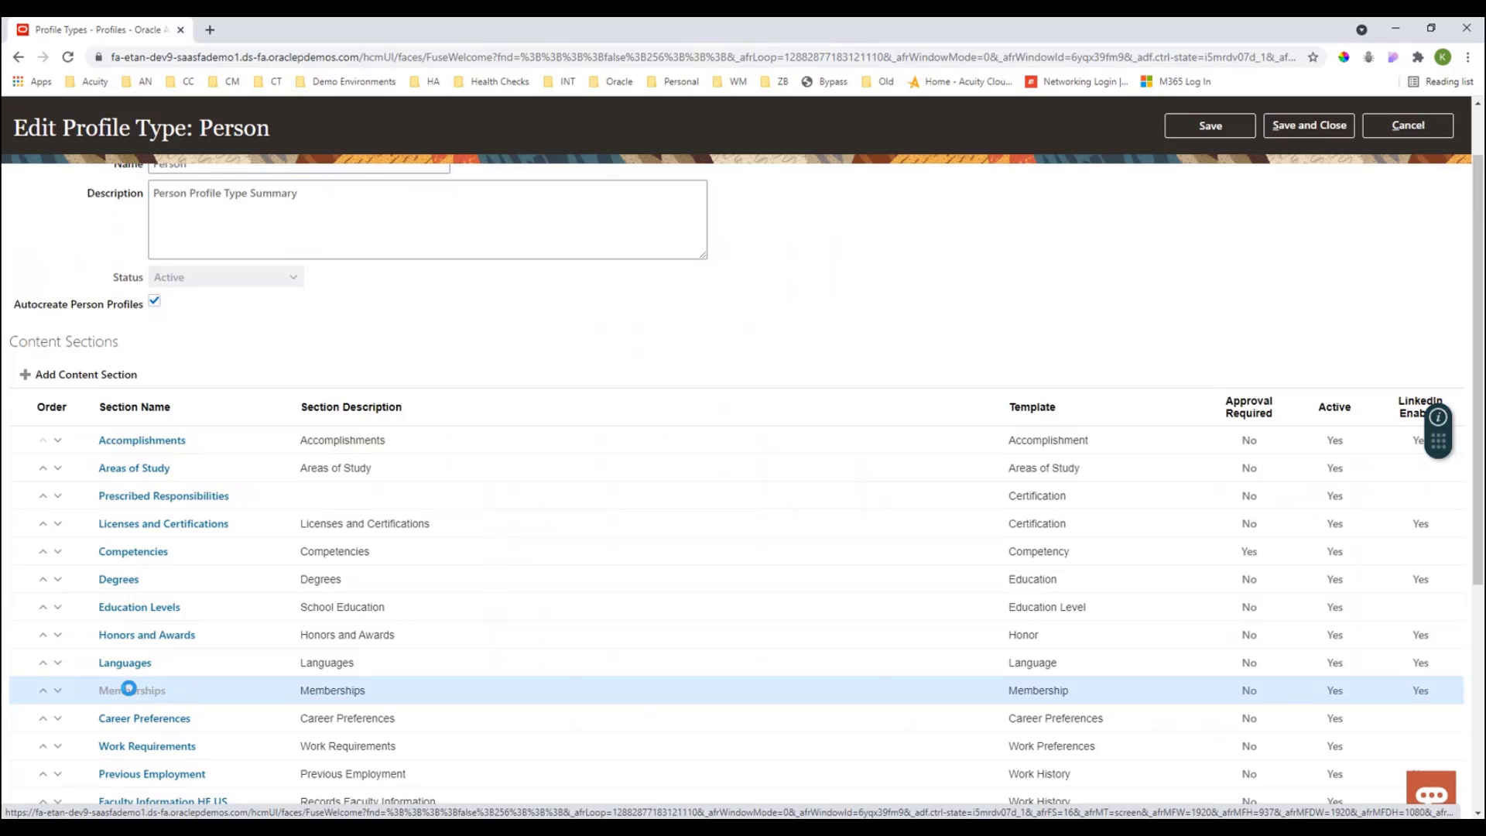
pyautogui.scroll(-6, 130, 690)
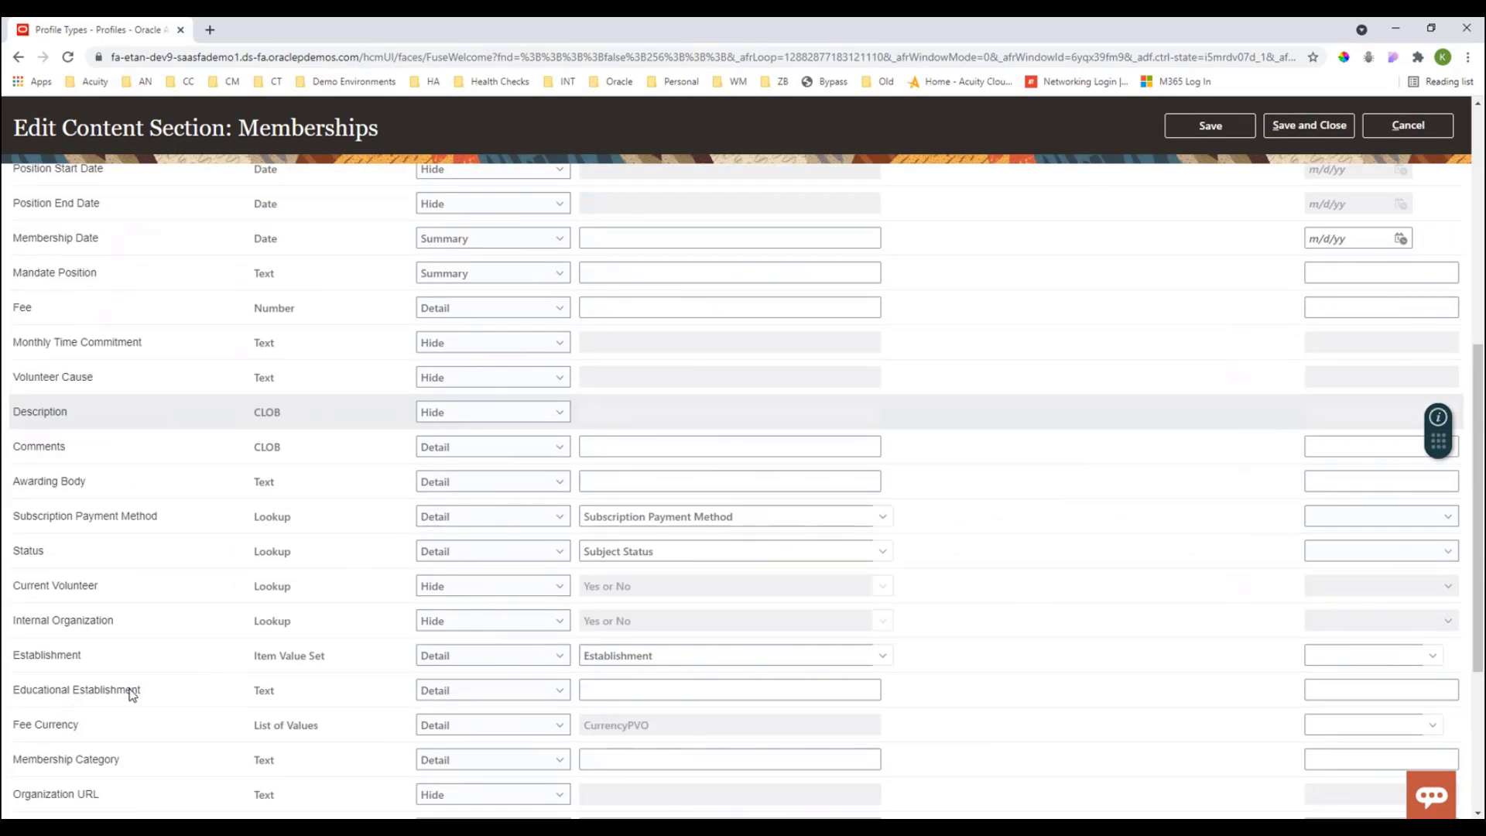
pyautogui.scroll(-4, 132, 694)
pyautogui.moveTo(216, 578); pyautogui.dragTo(103, 577)
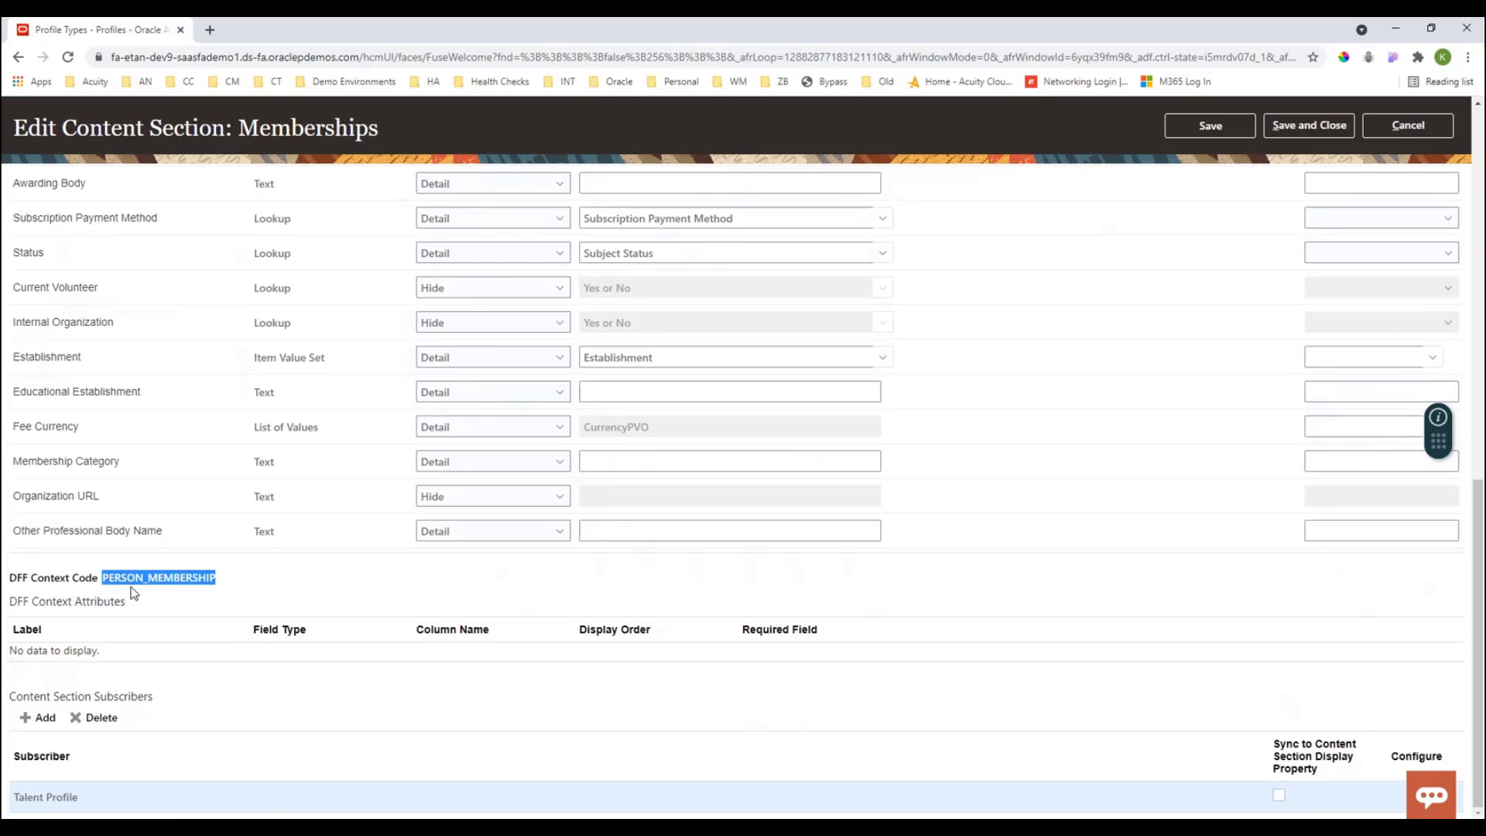
pyautogui.click(1372, 133)
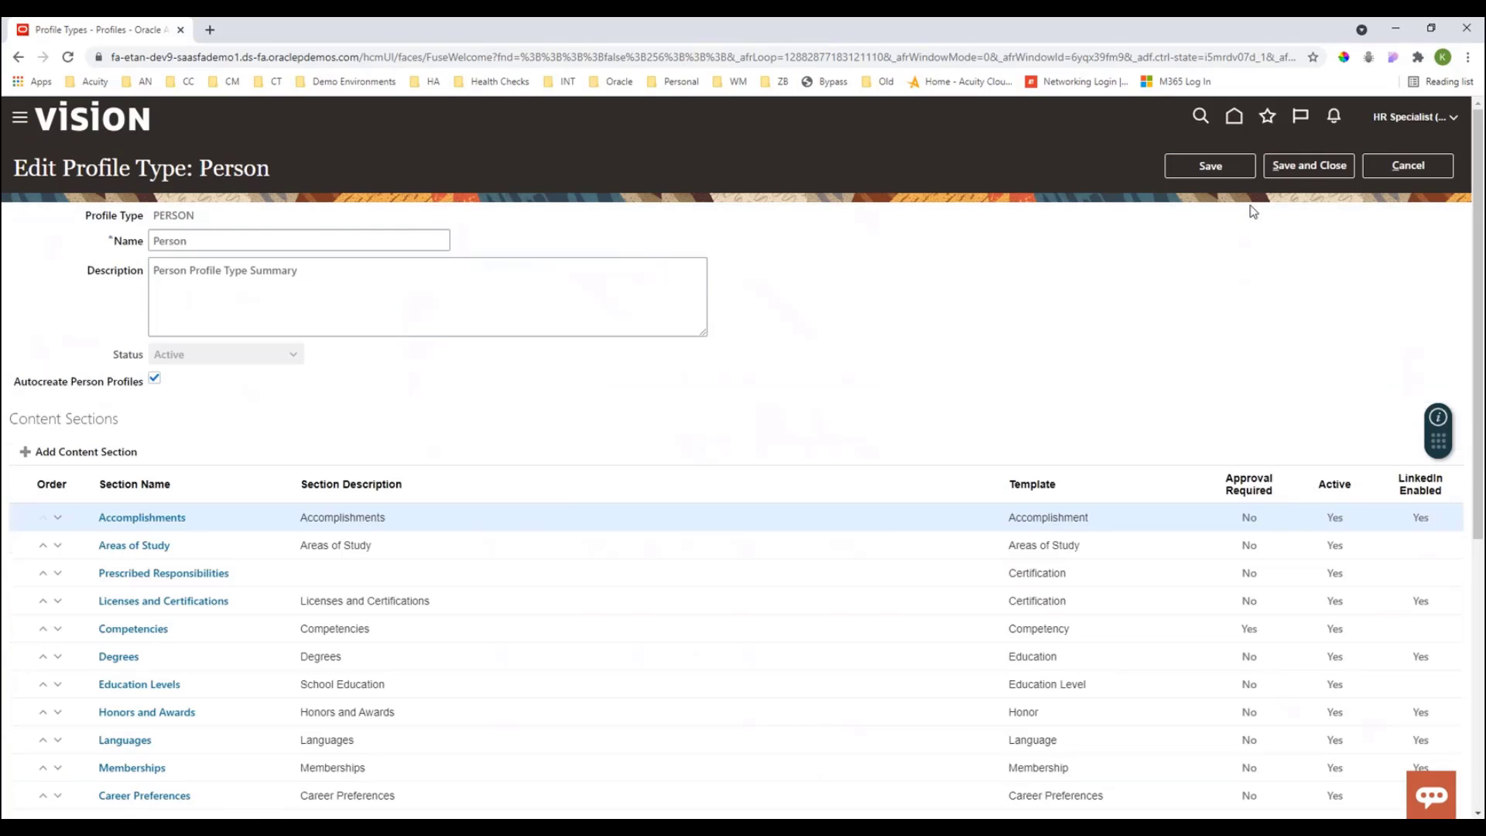
# - Close the Person profile type without saving and open Setup and Maintenance
pyautogui.click(1416, 168)
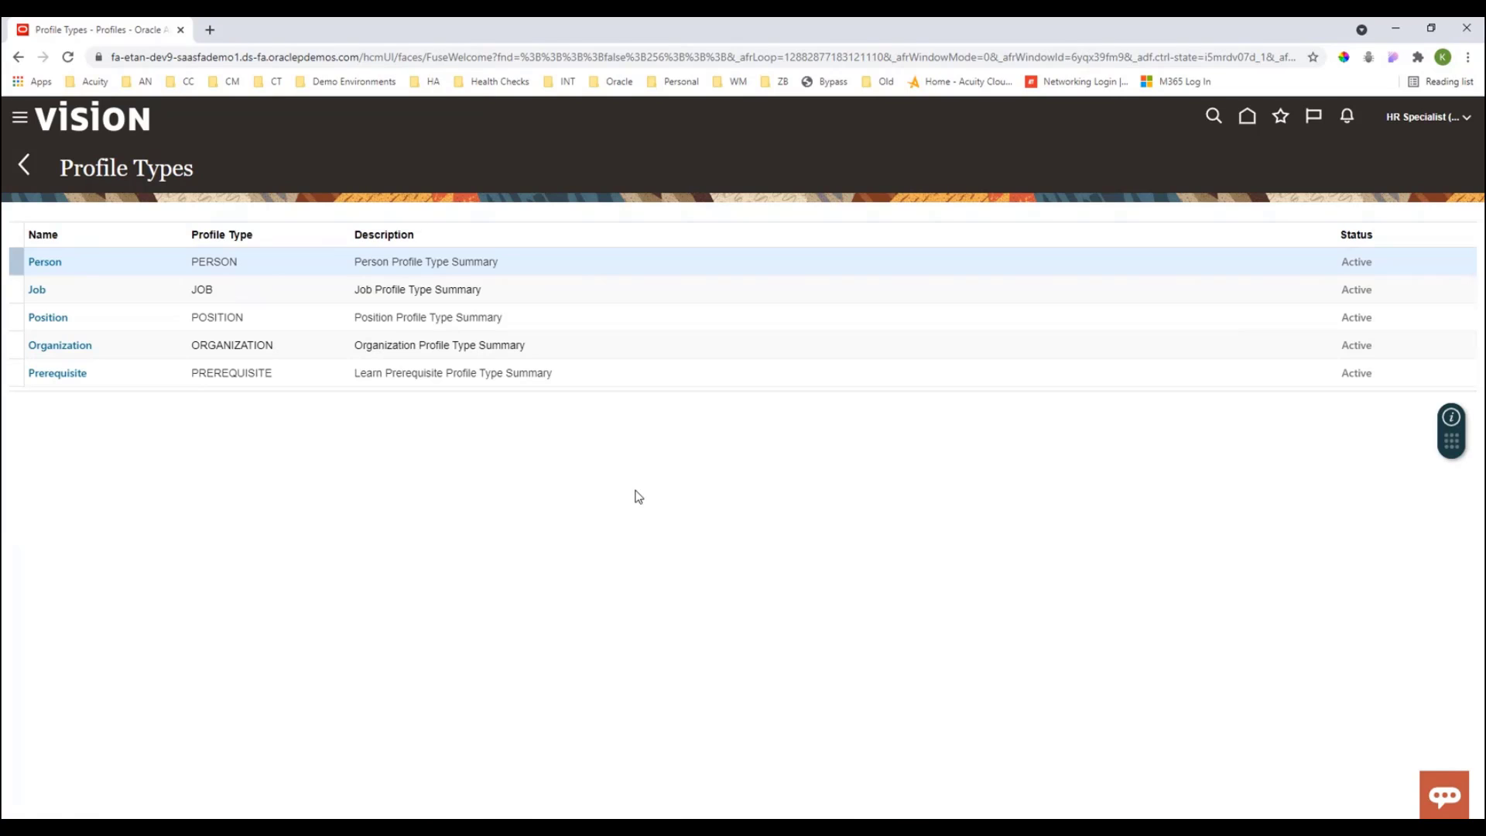
pyautogui.click(19, 120)
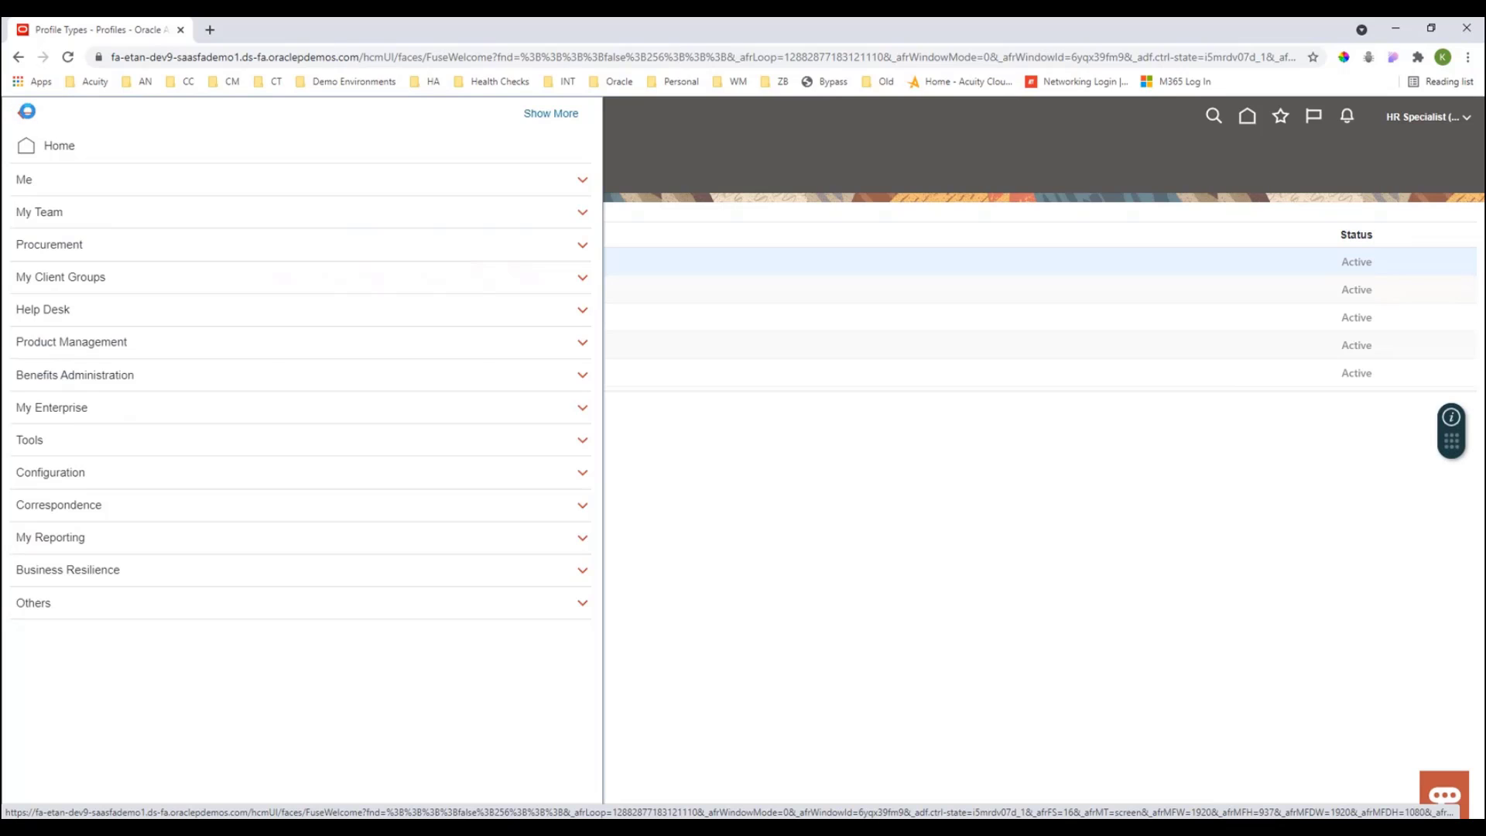
pyautogui.click(1434, 130)
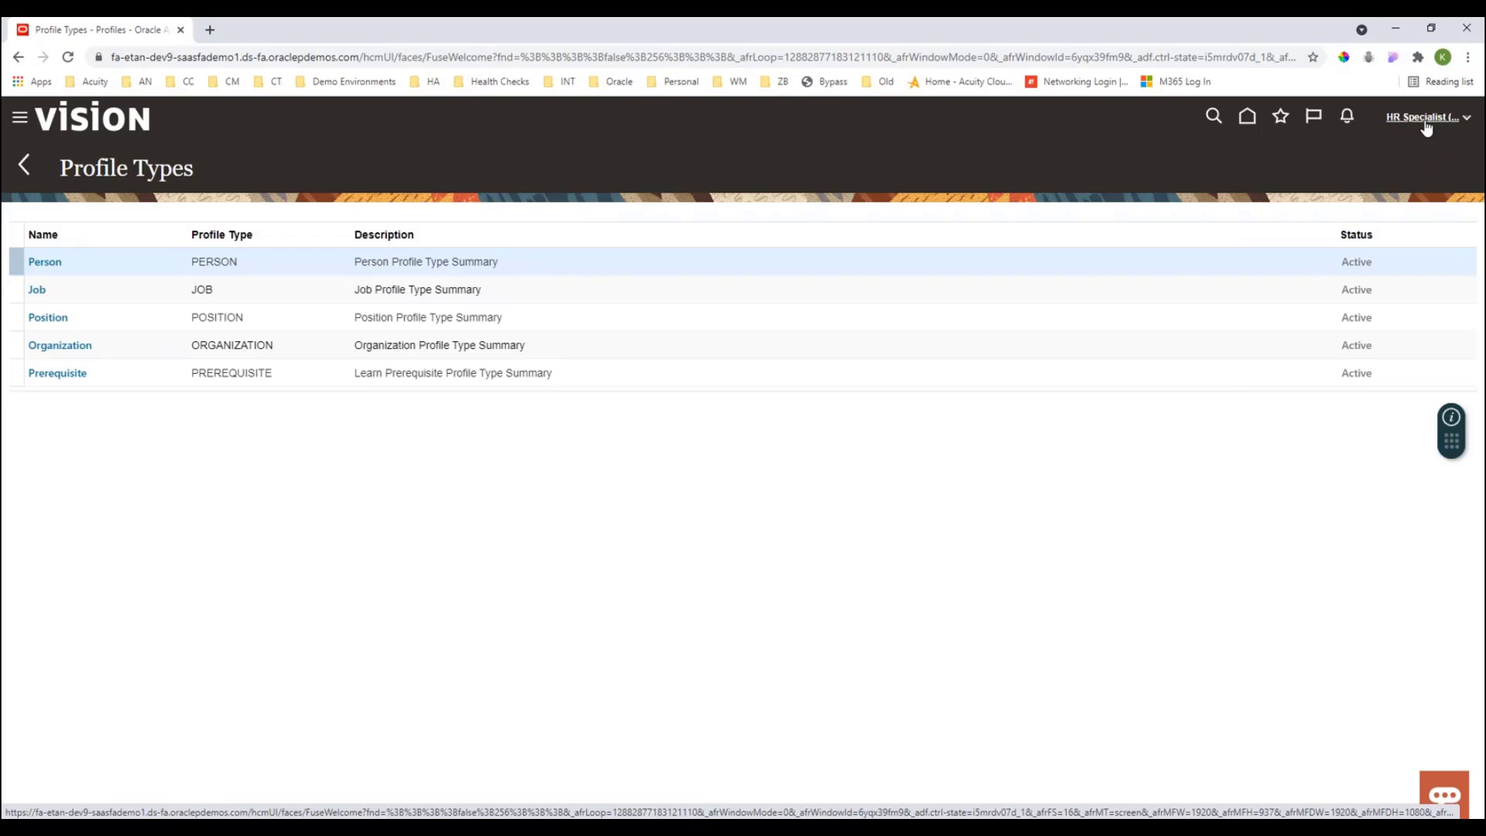
pyautogui.click(1427, 125)
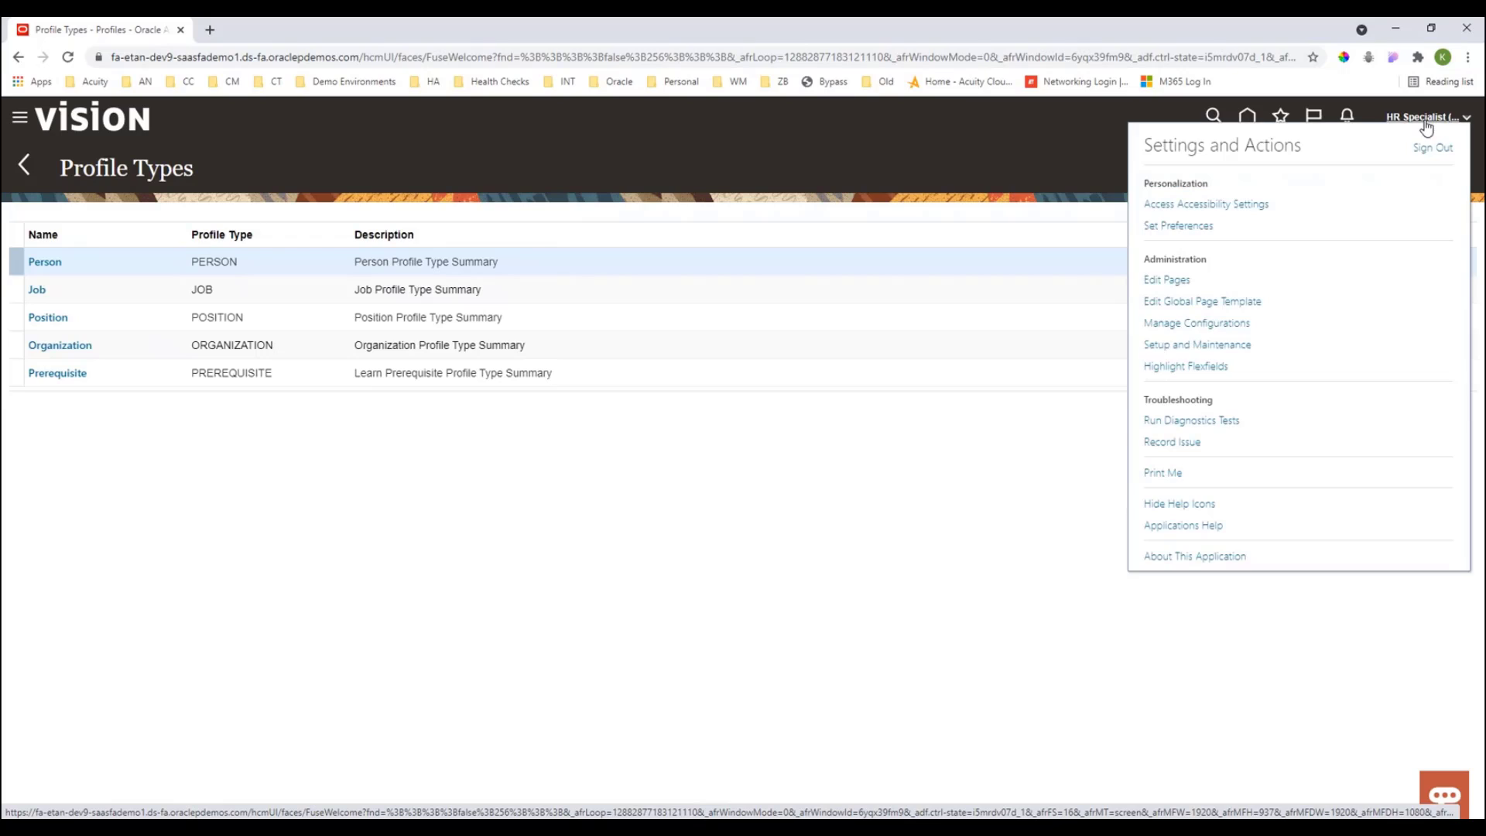
pyautogui.click(1169, 346)
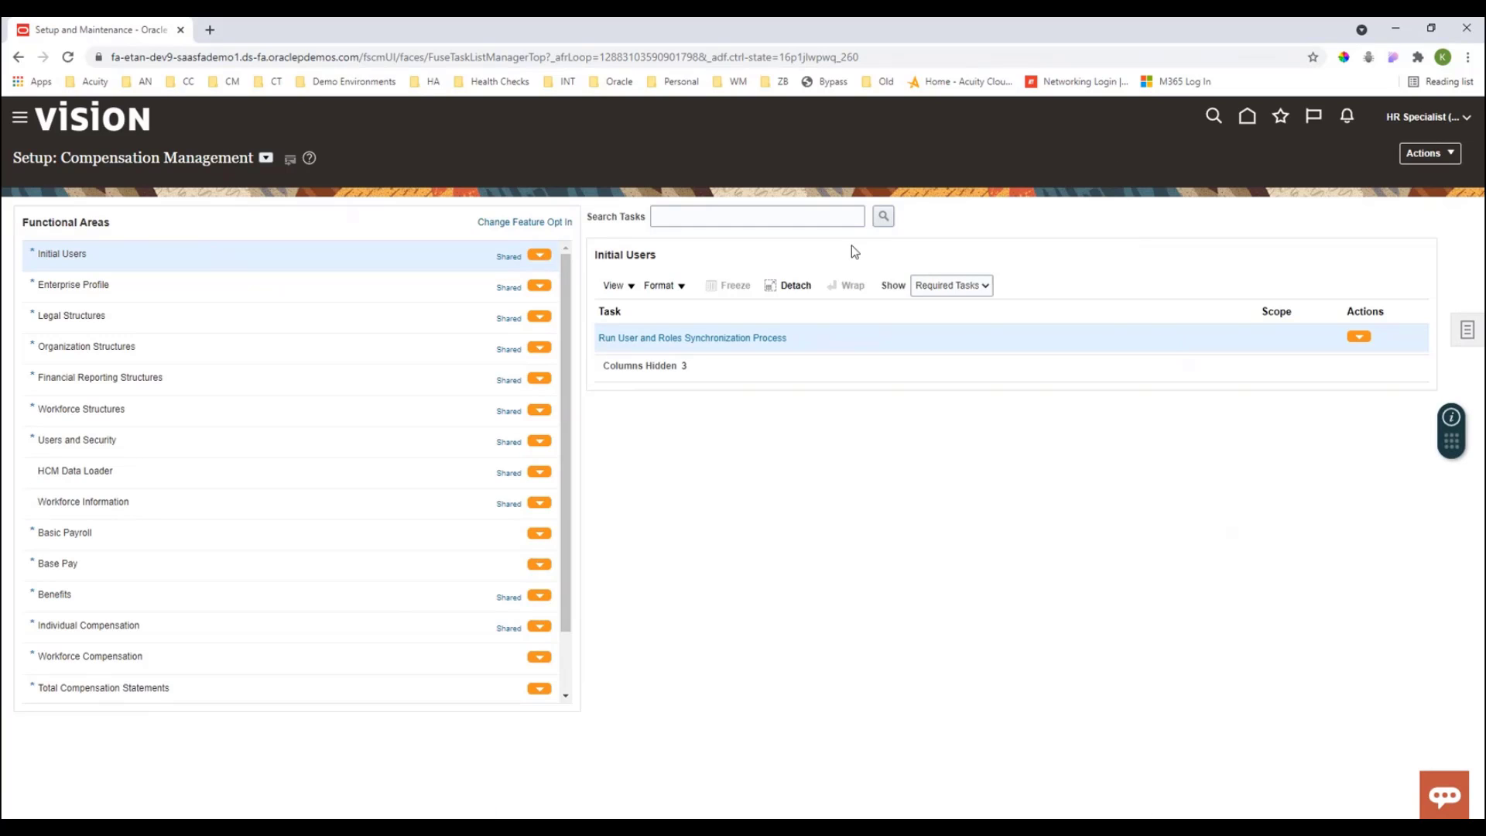
# - Search setup tasks for 'manage descriptive flex' and open the Manage Descriptive Flexfields task
pyautogui.click(1468, 340)
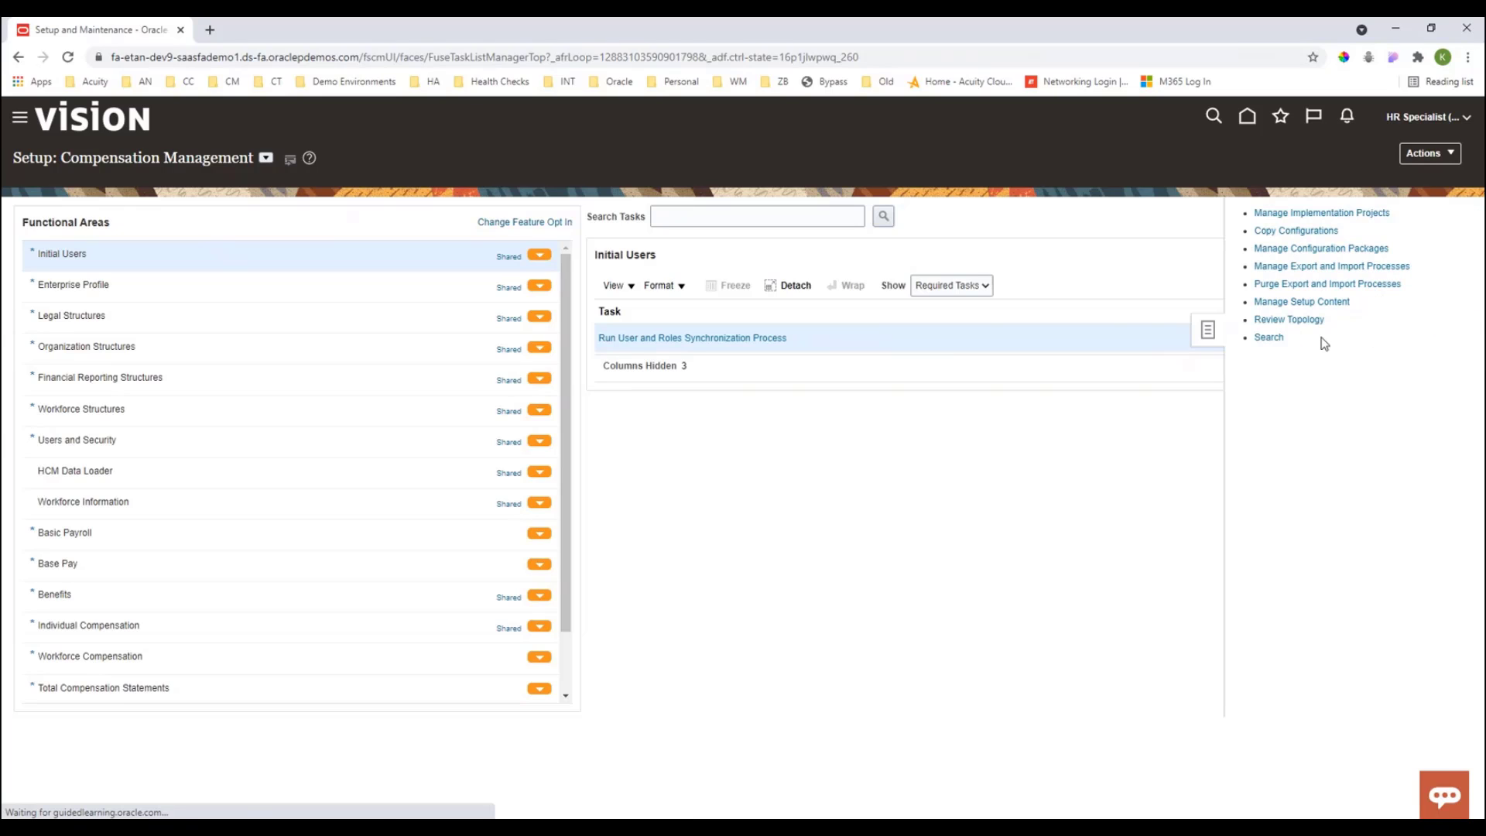
pyautogui.click(1269, 338)
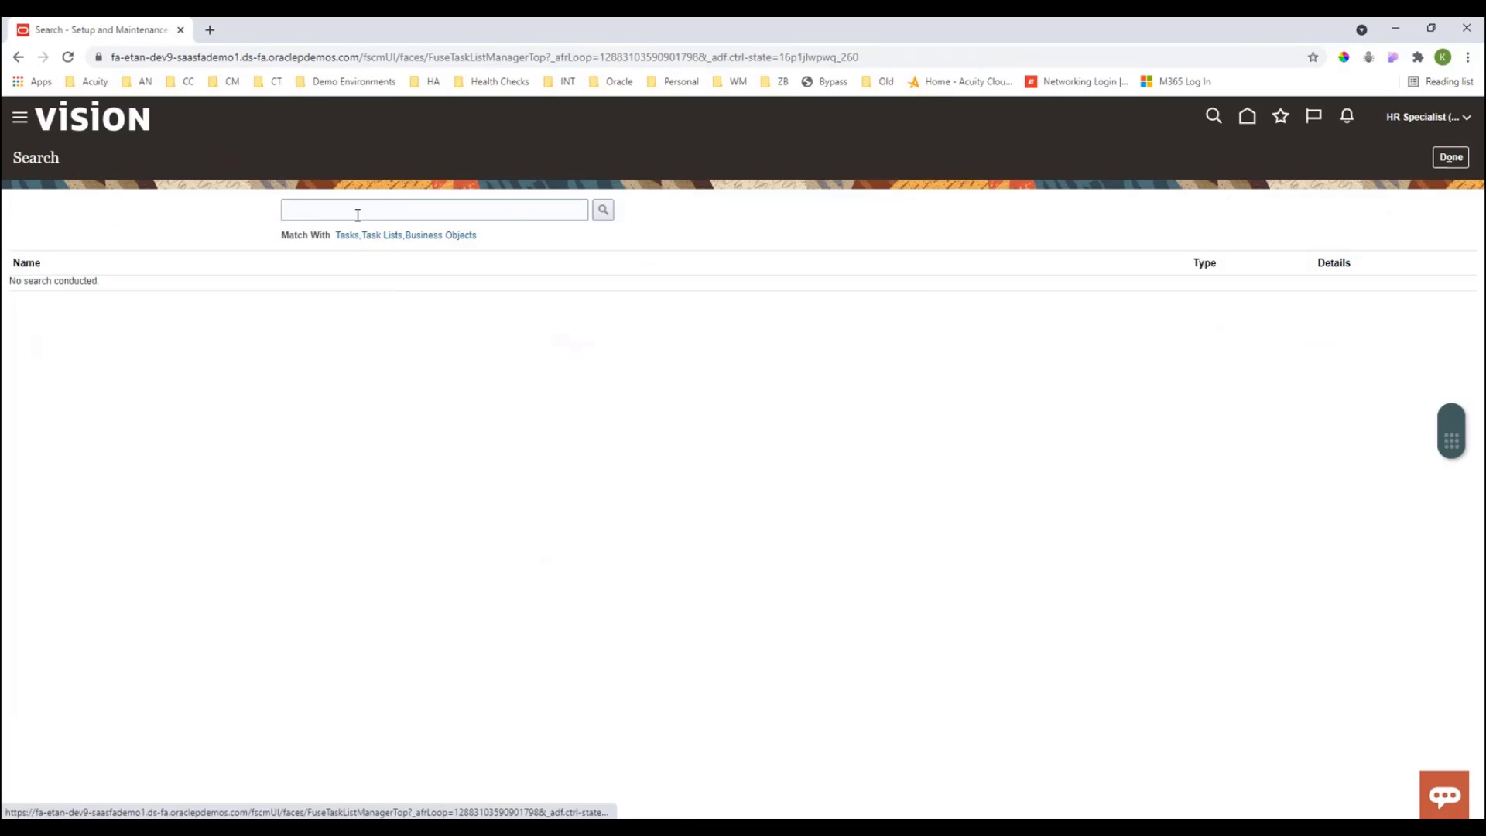
pyautogui.click(358, 214)
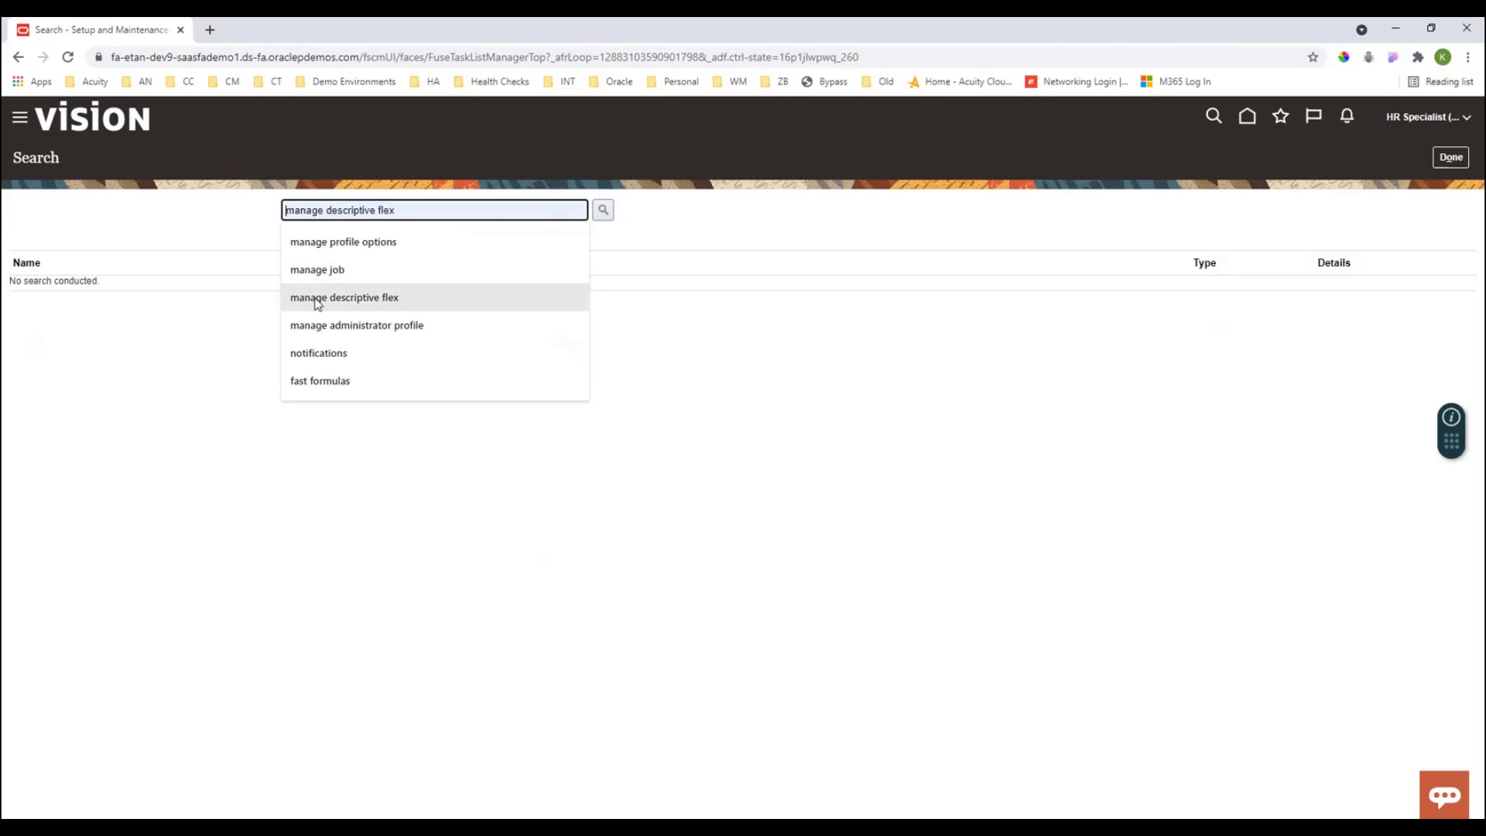
pyautogui.click(318, 302)
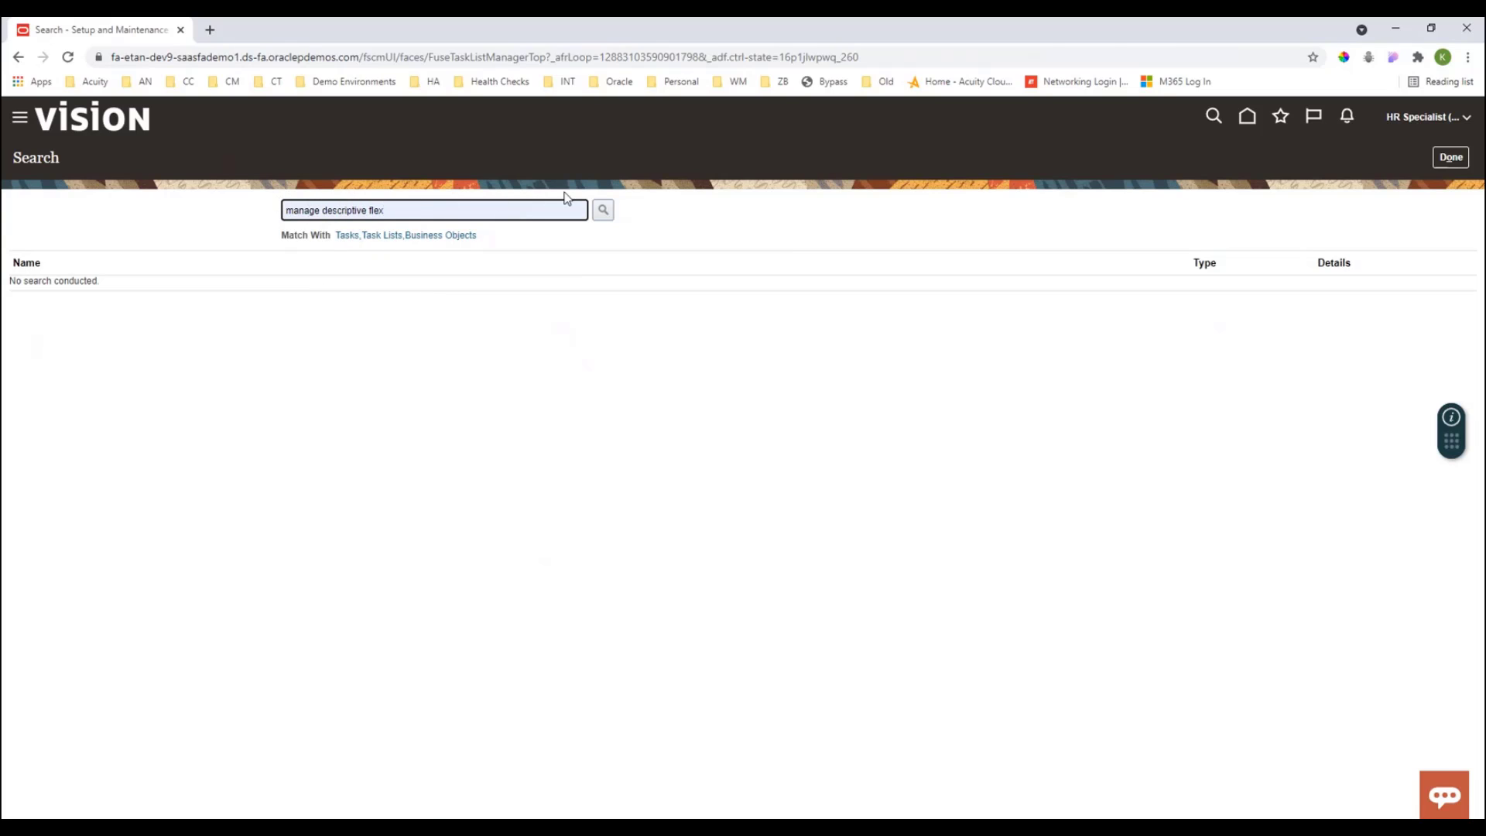
pyautogui.click(602, 210)
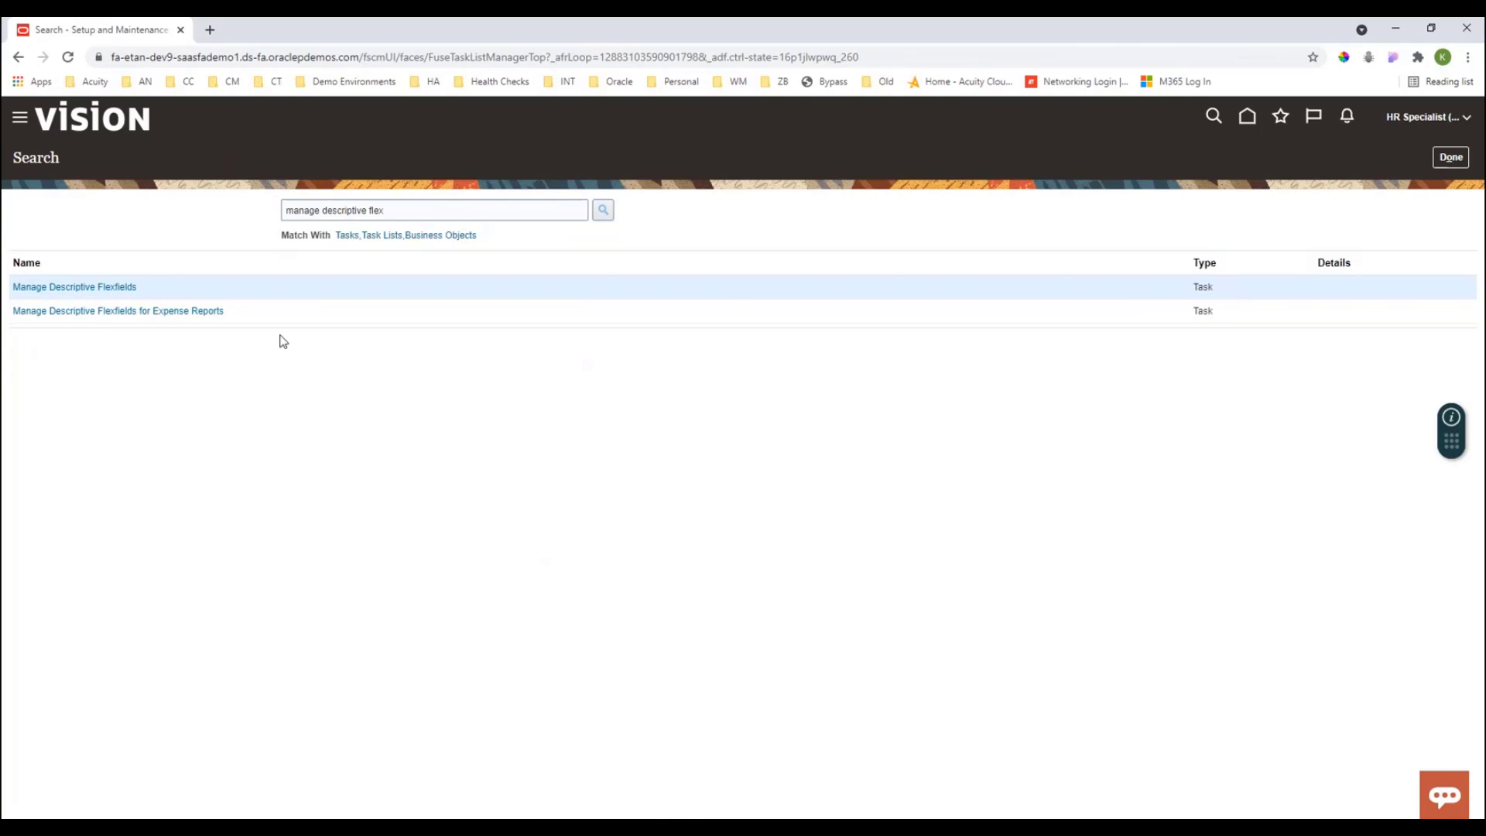
pyautogui.click(64, 288)
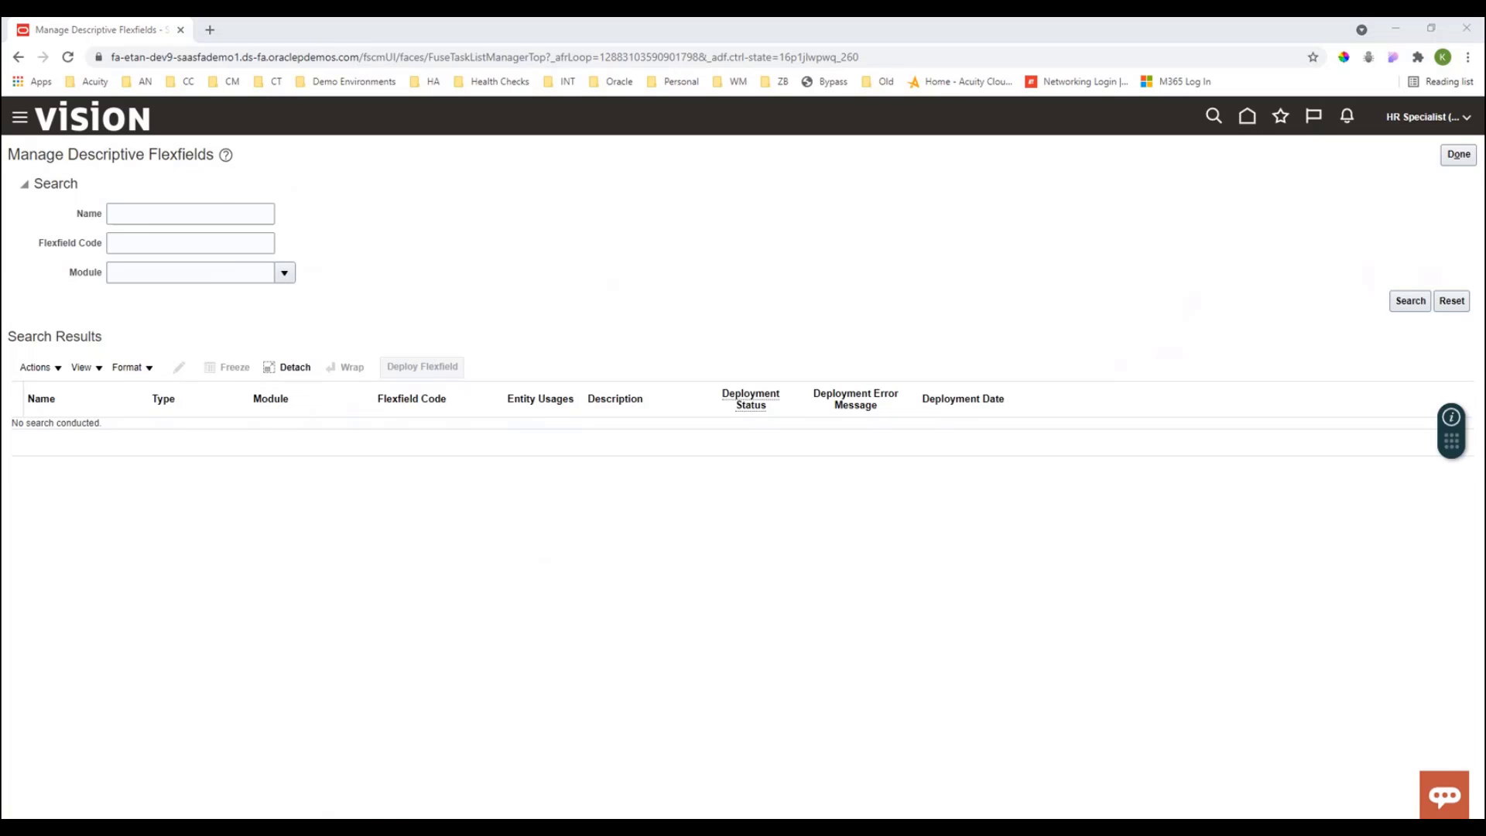
# - Search descriptive flexfields by flexfield code HRT and open the Profile Items flexfield for editing
pyautogui.click(114, 241)
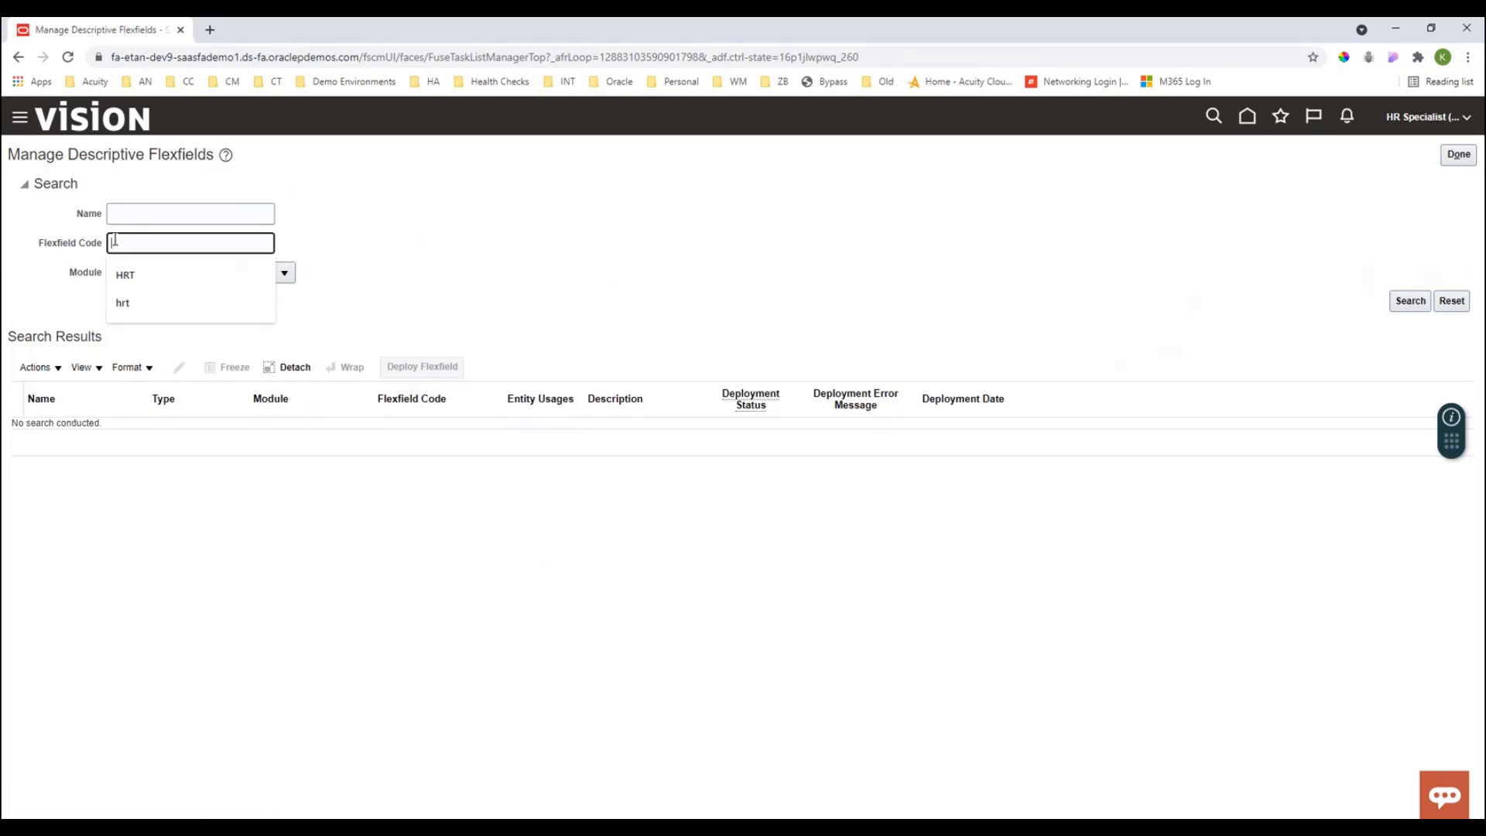
pyautogui.click(141, 280)
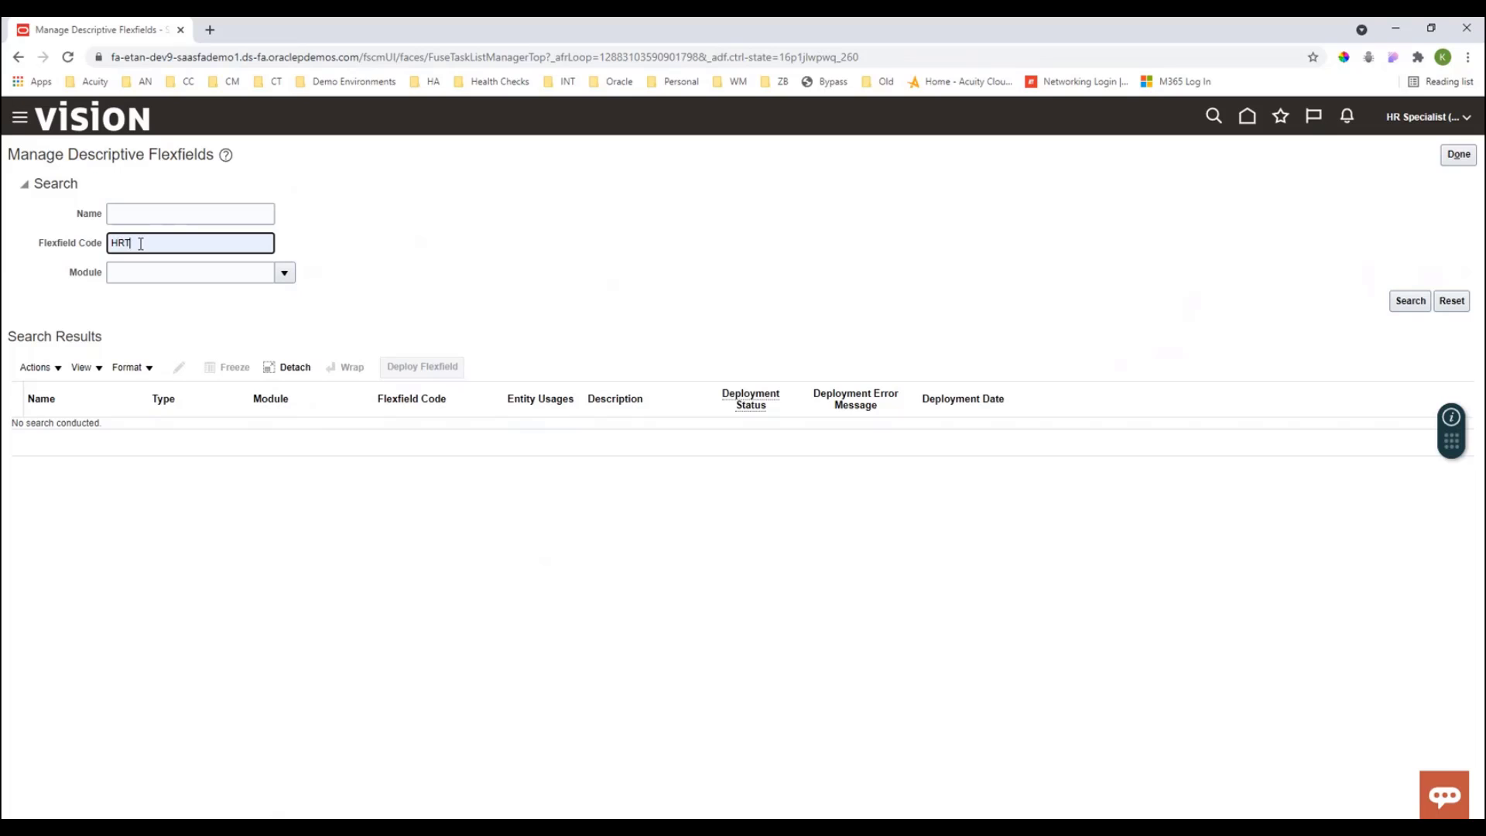
pyautogui.click(1422, 308)
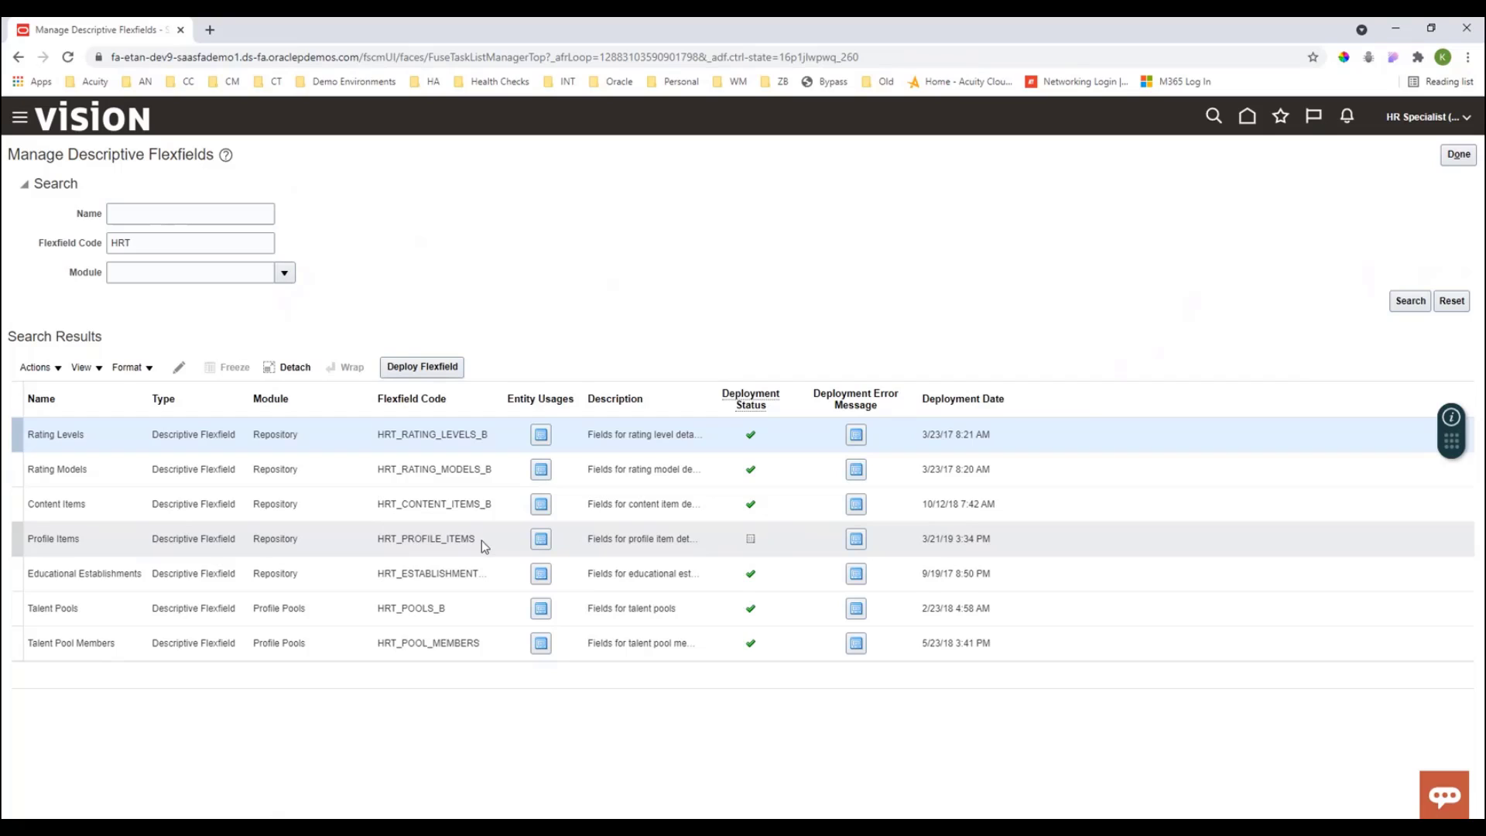
pyautogui.click(367, 538)
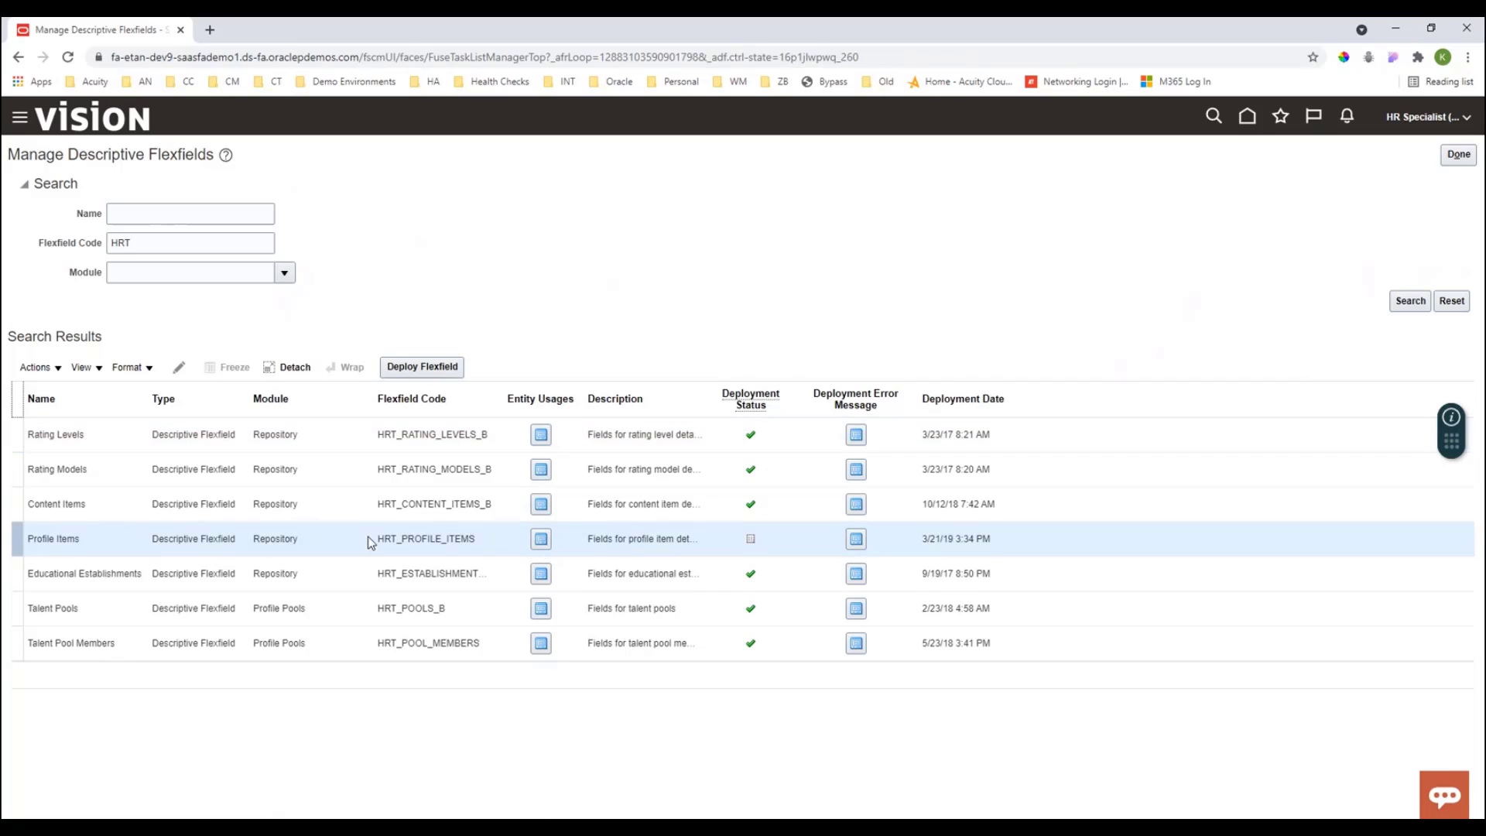
pyautogui.click(178, 369)
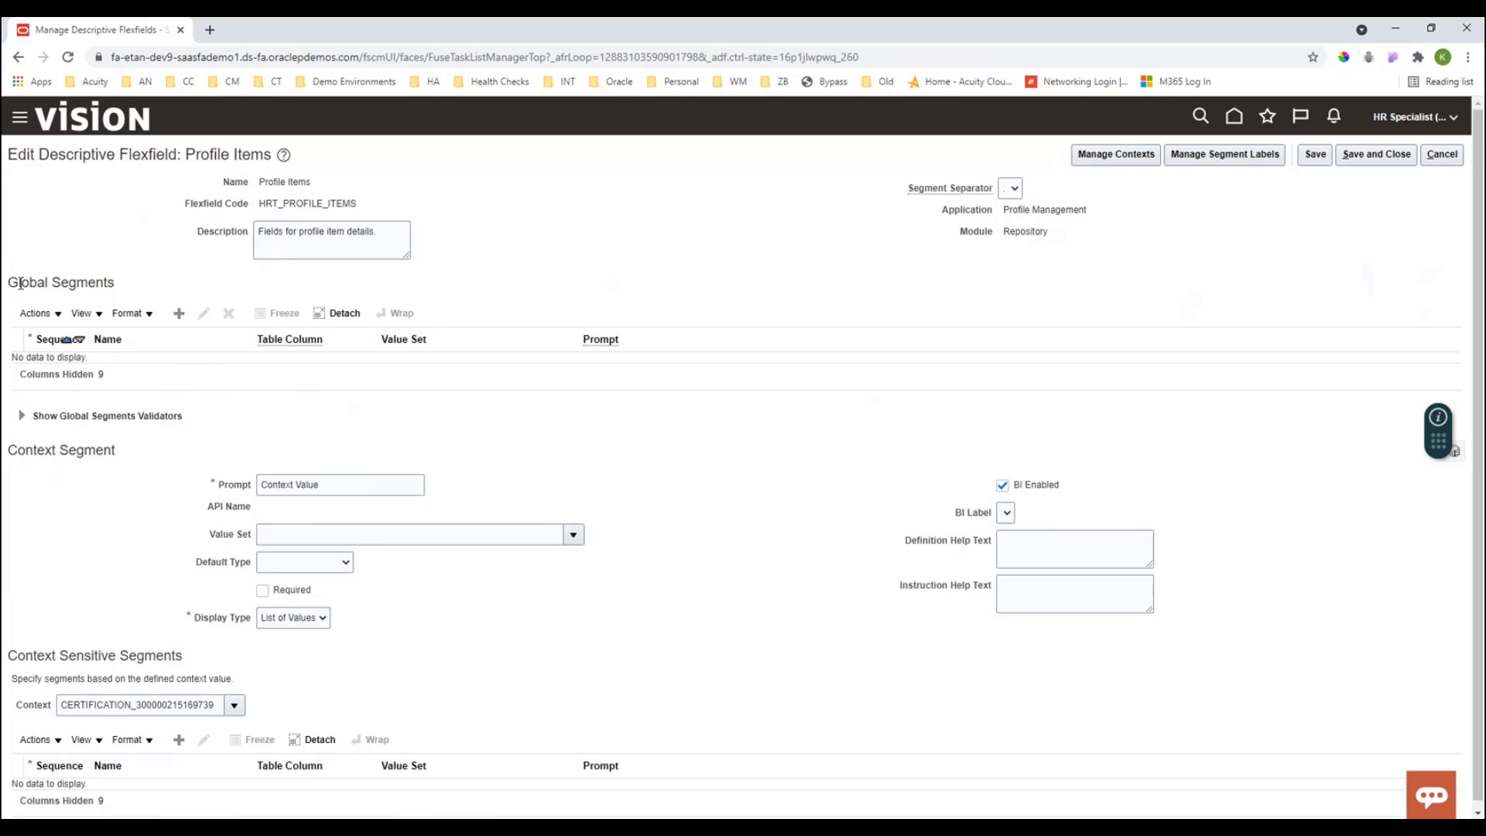
# - Review the Global Segments, Context Segment and Context Sensitive Segments sections of the Profile Items flexfield
pyautogui.moveTo(21, 282); pyautogui.dragTo(143, 298)
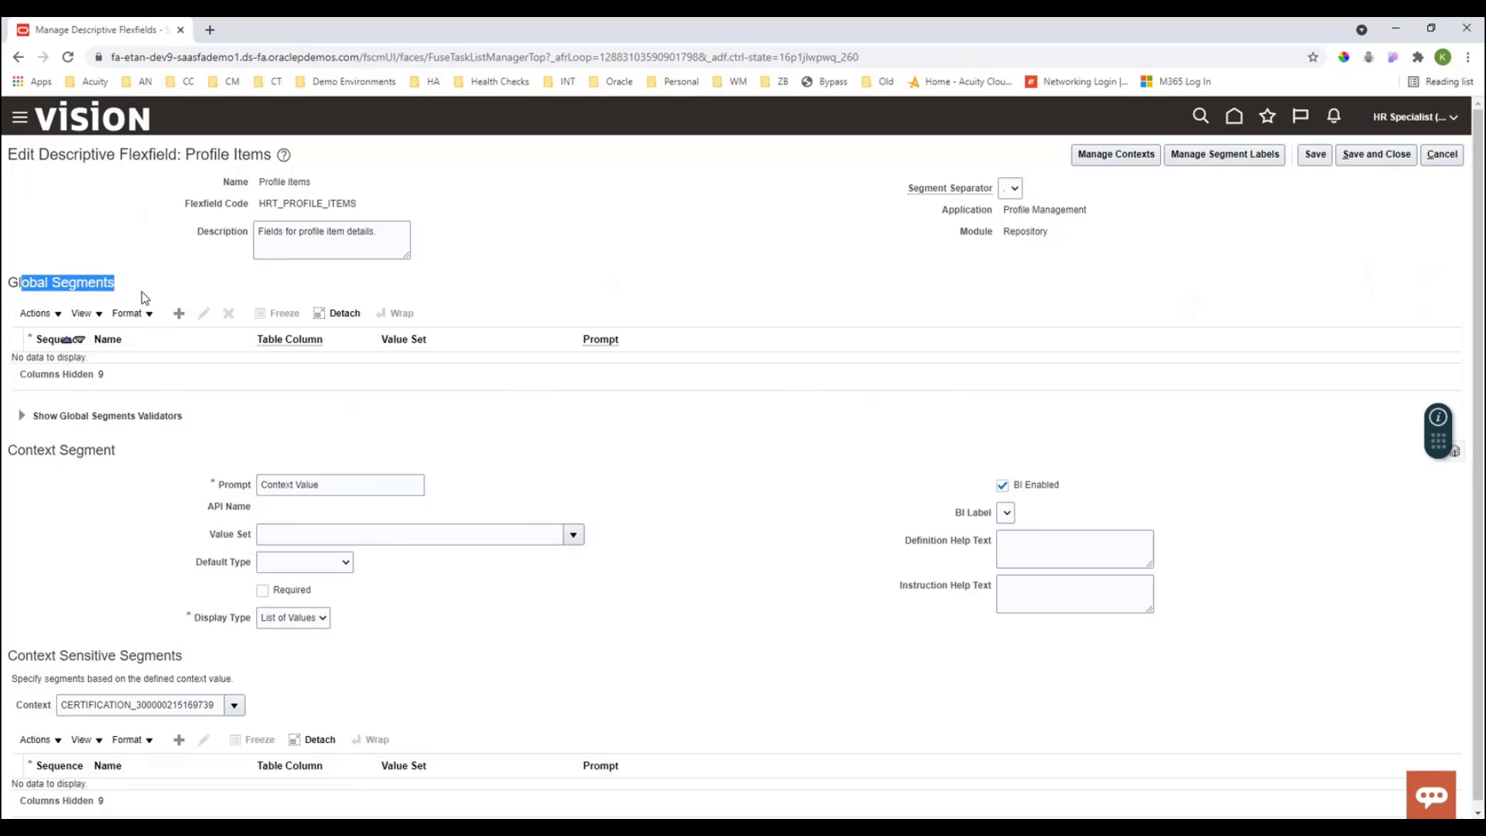
pyautogui.moveTo(38, 451); pyautogui.dragTo(103, 452)
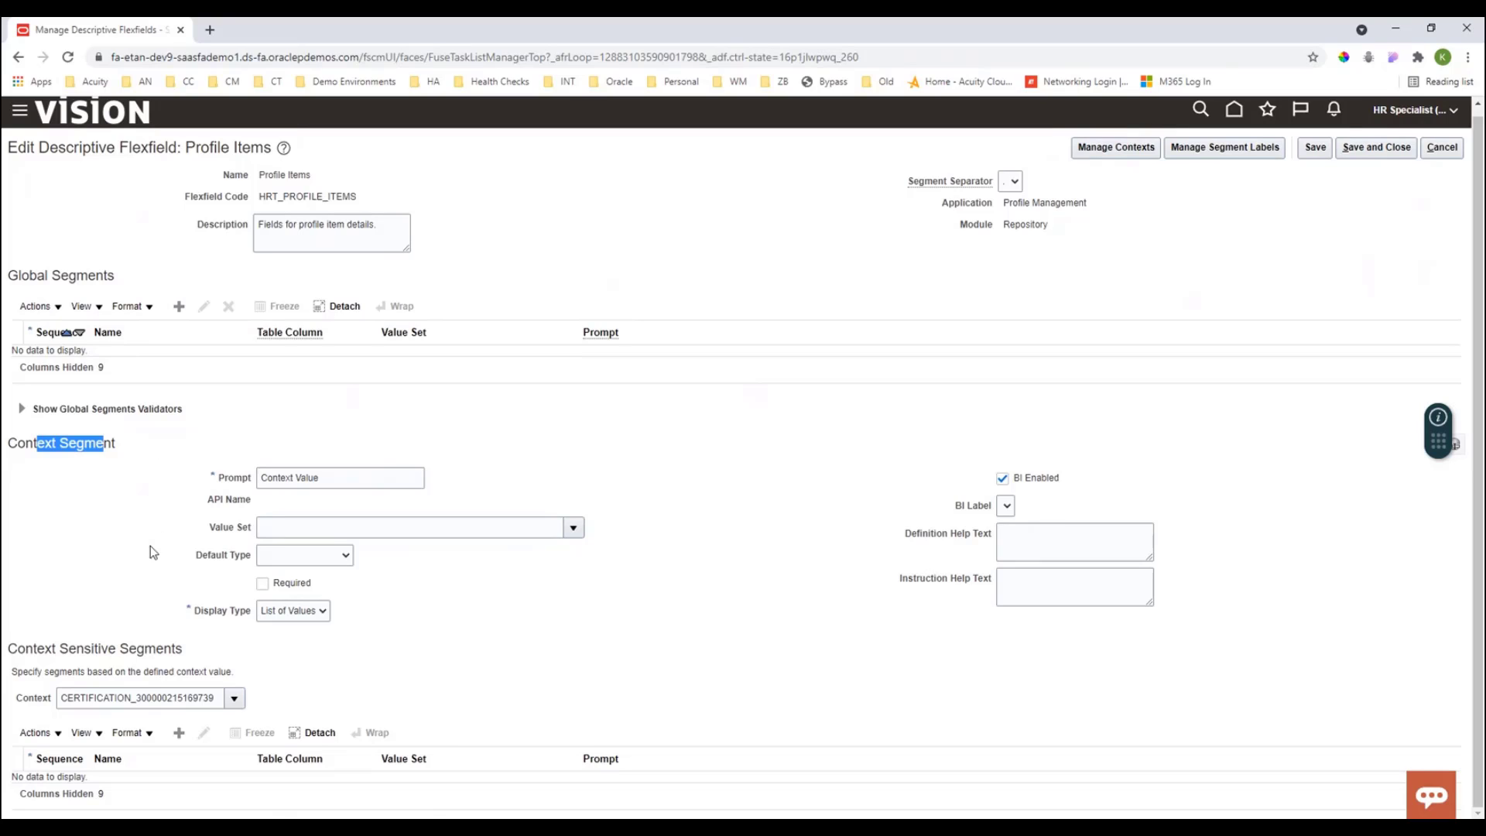
pyautogui.moveTo(25, 648); pyautogui.dragTo(227, 655)
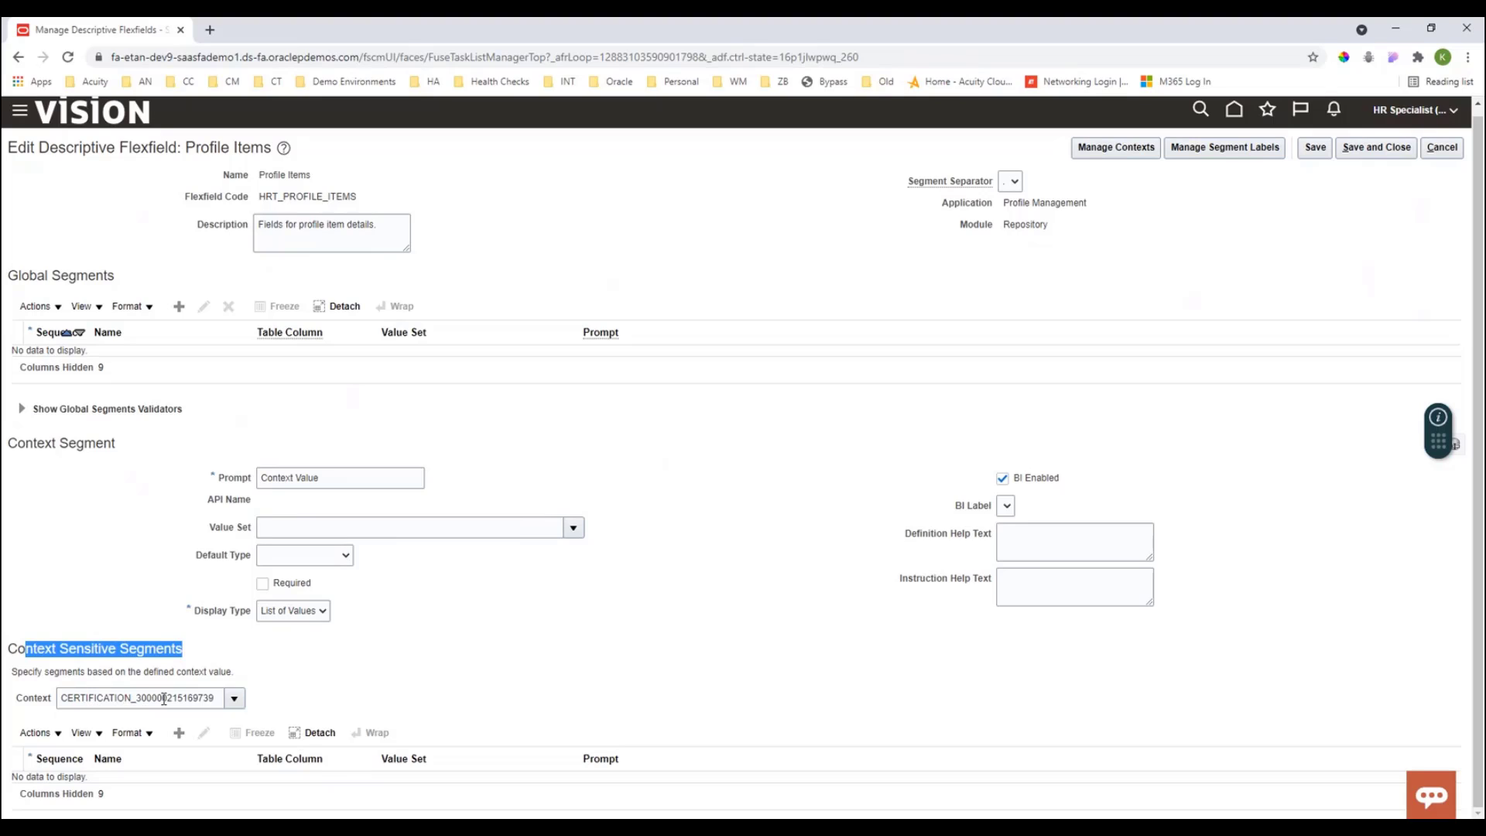
# - Search the context list and select PERSON_CAREER_PREF as the context for context sensitive segments
pyautogui.click(235, 699)
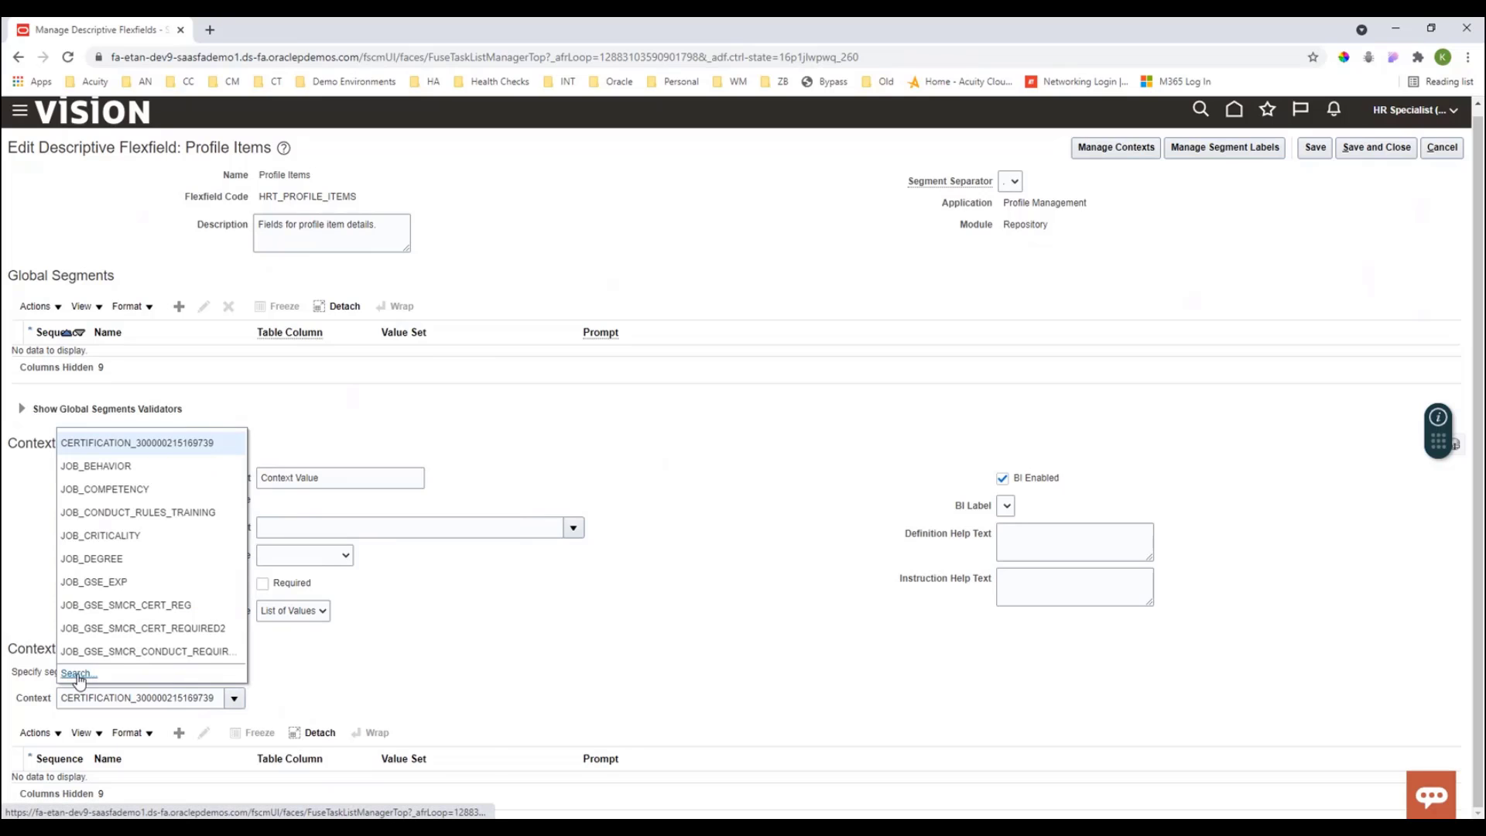
pyautogui.click(78, 674)
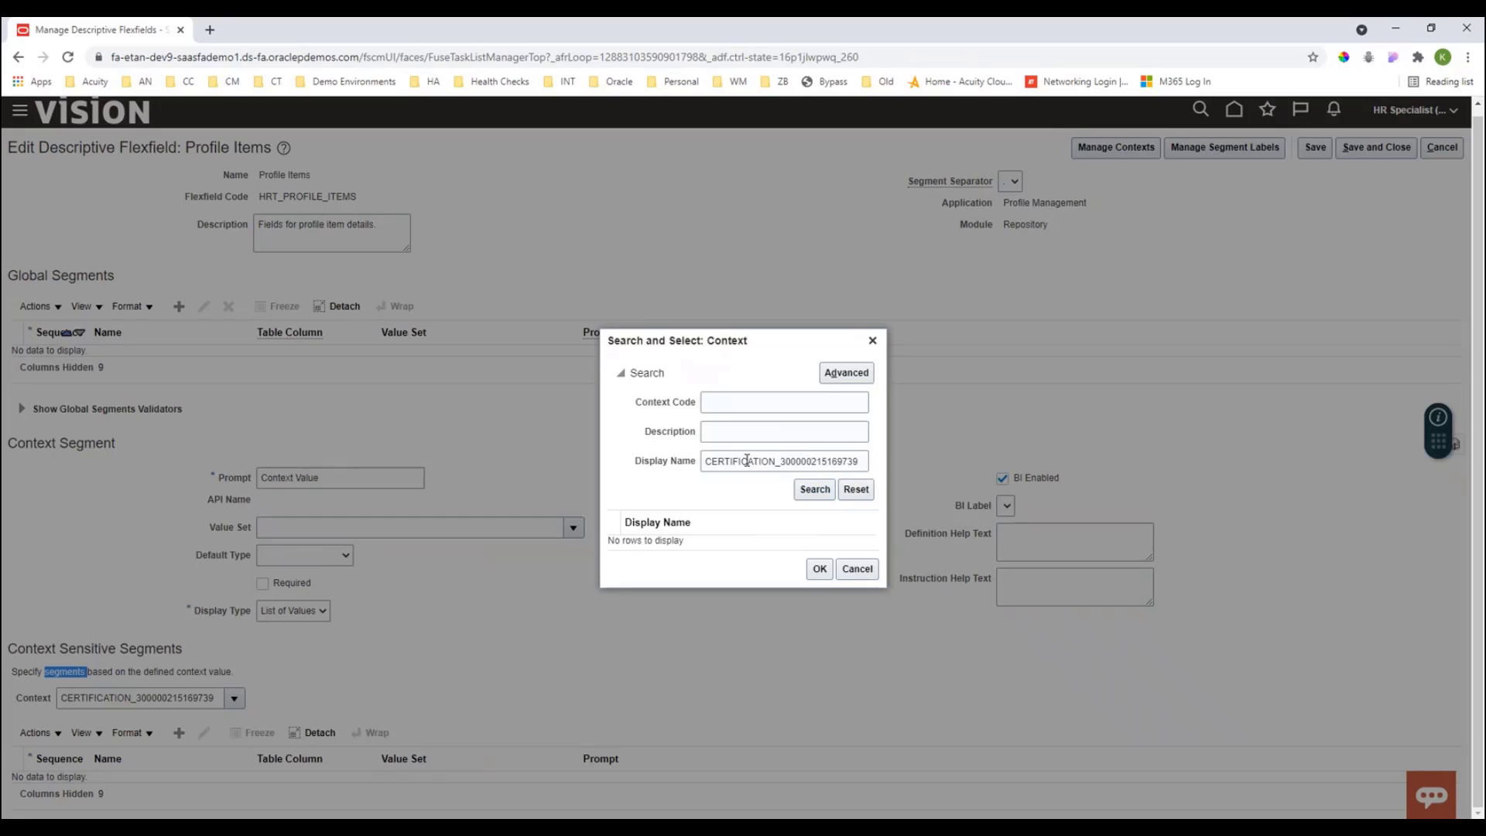
pyautogui.click(707, 464)
pyautogui.click(812, 493)
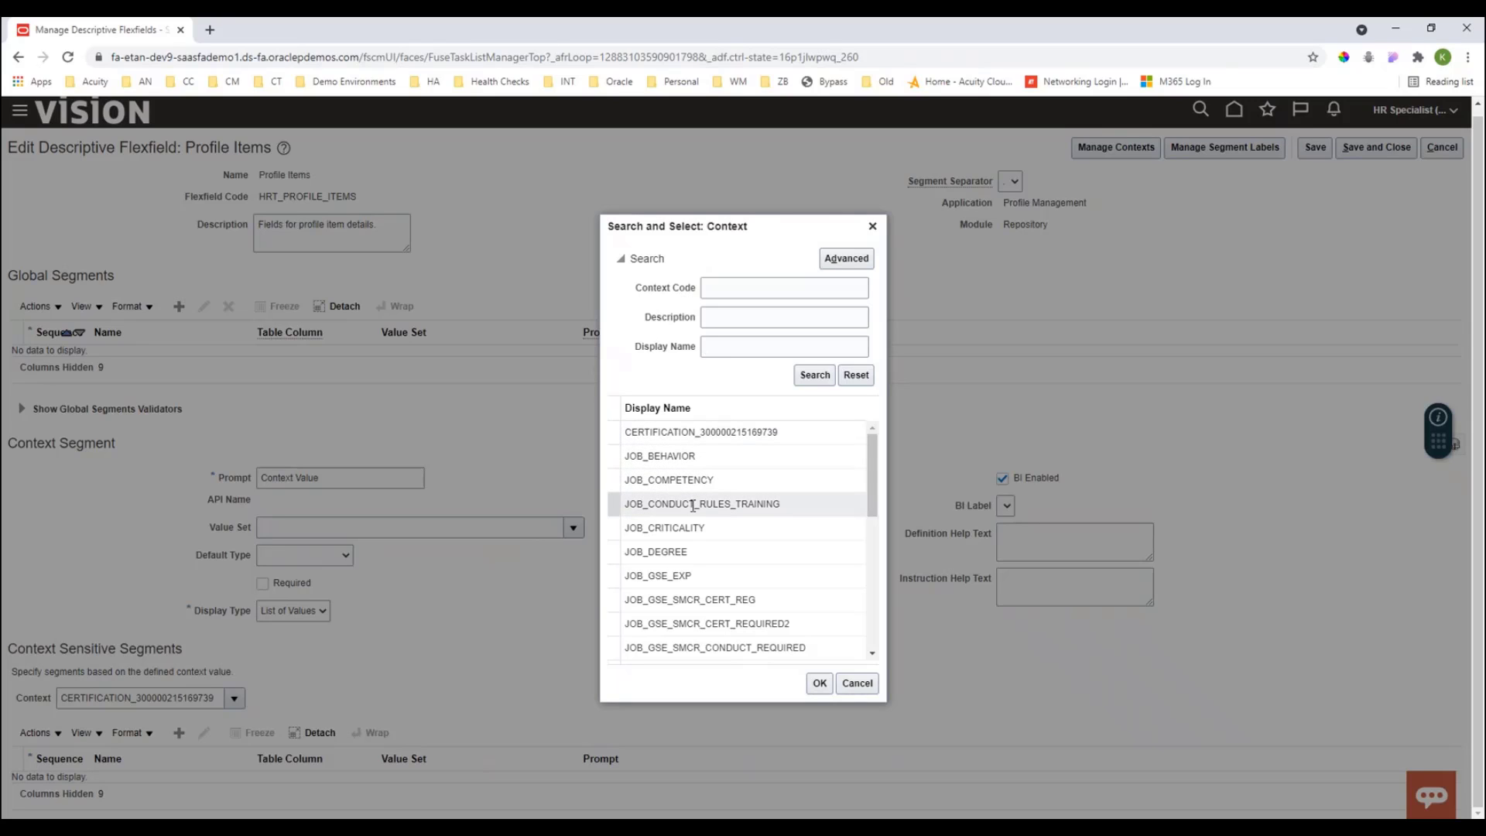
pyautogui.scroll(-10, 693, 506)
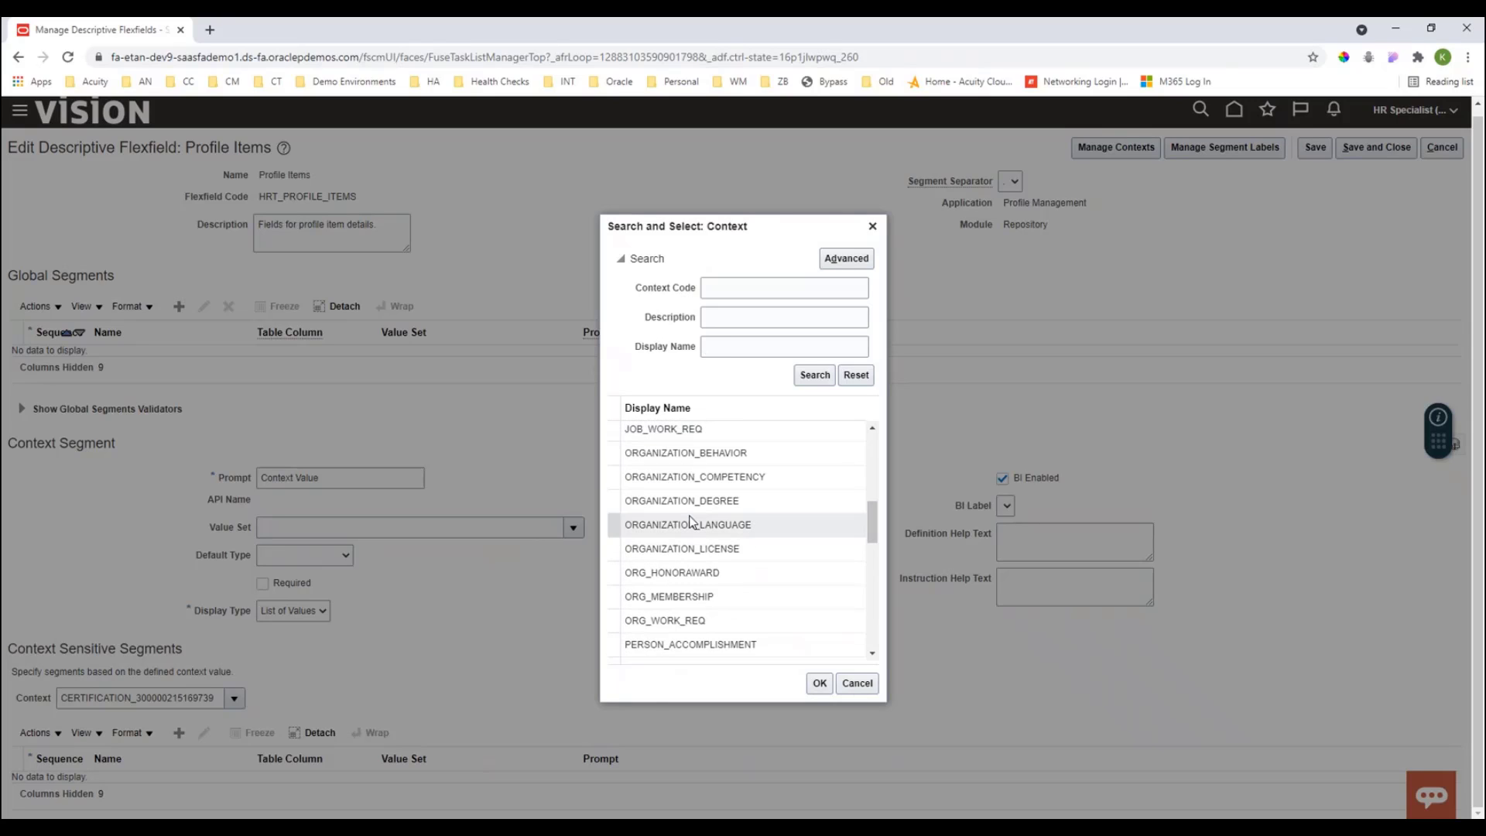
pyautogui.scroll(-4, 691, 523)
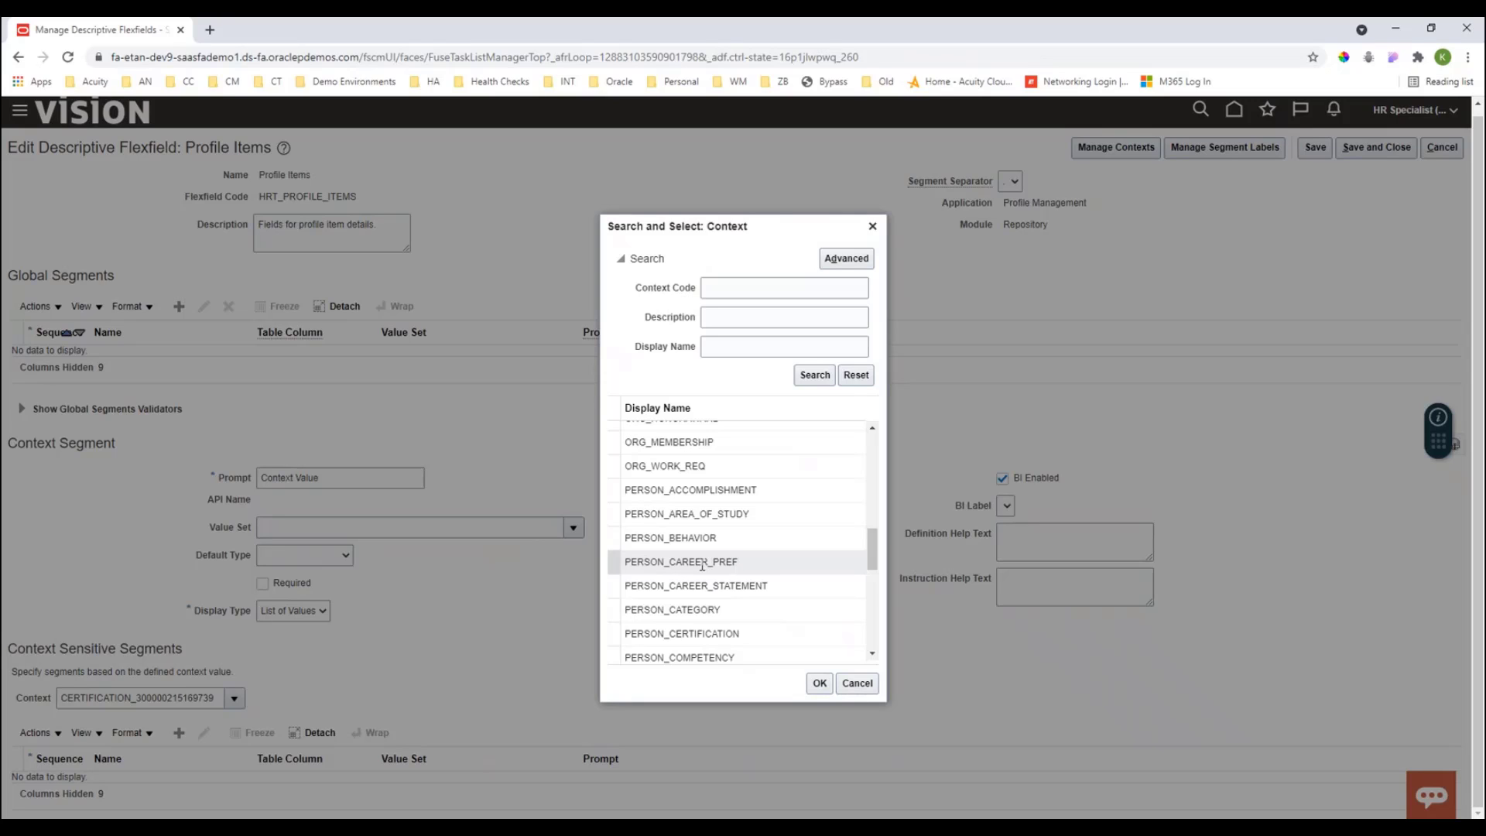
pyautogui.scroll(-6, 703, 564)
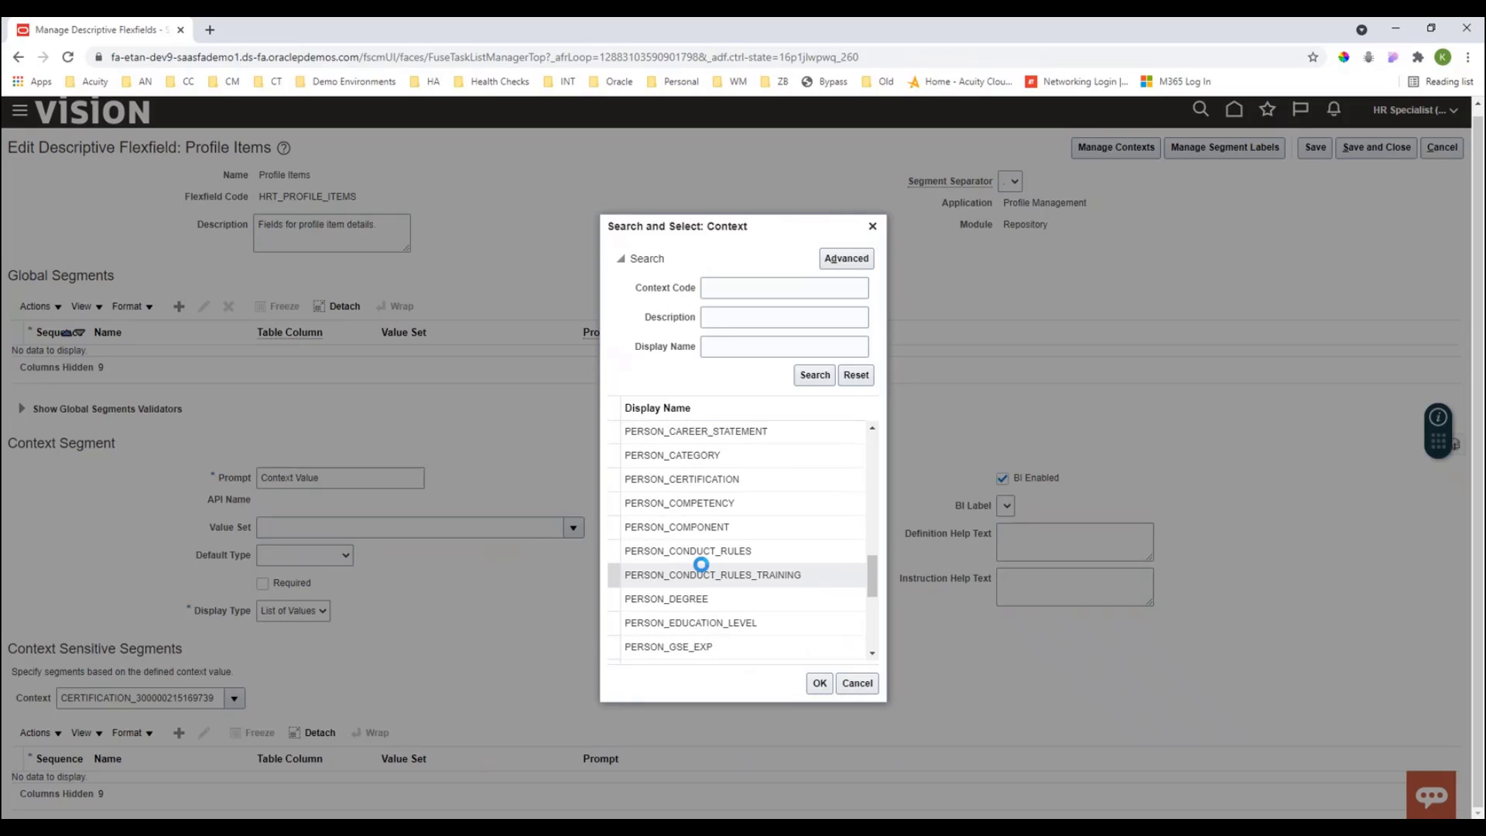
pyautogui.scroll(-1, 705, 571)
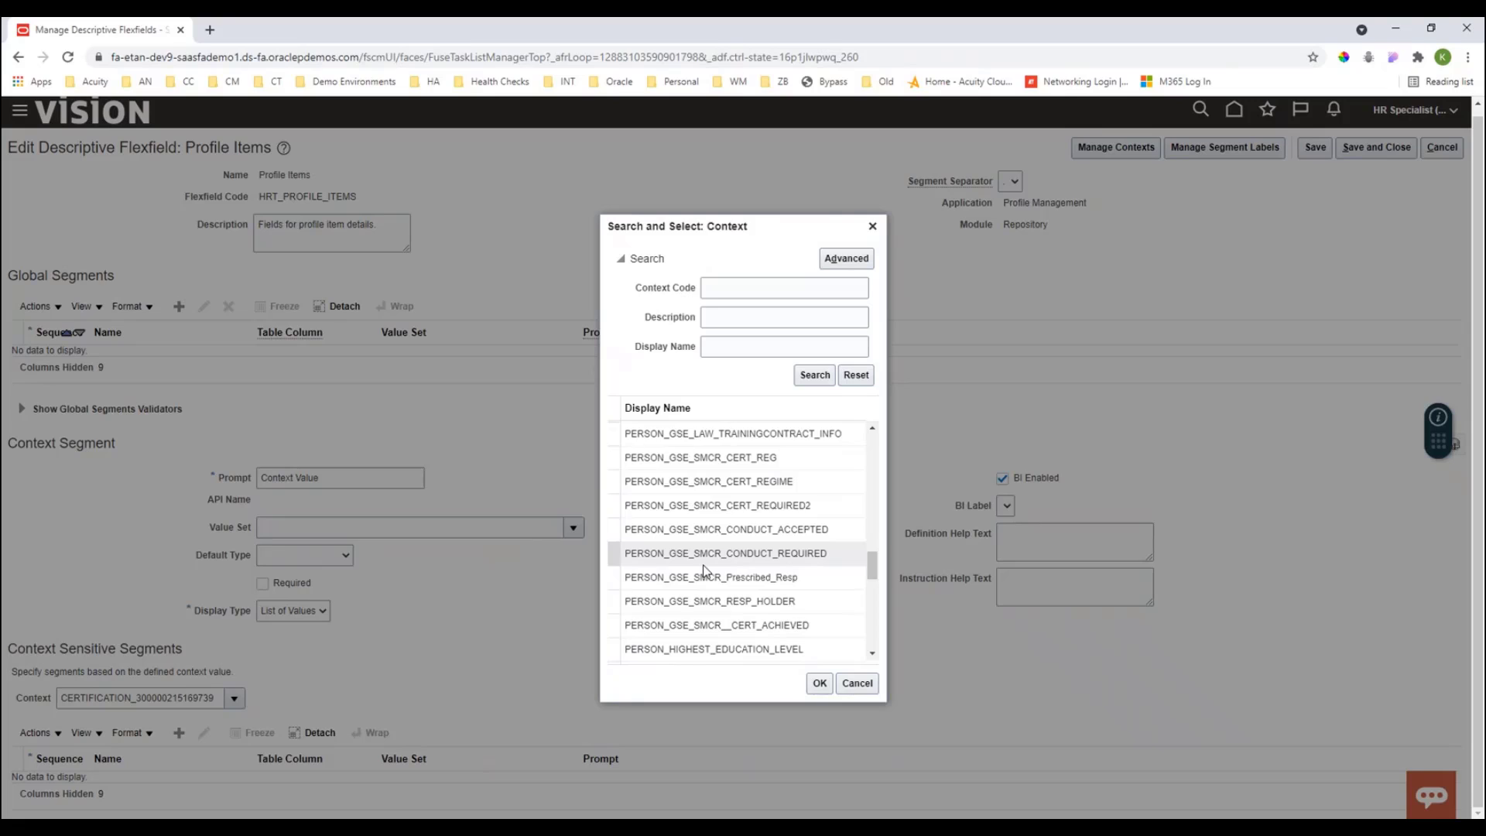
pyautogui.scroll(4, 704, 572)
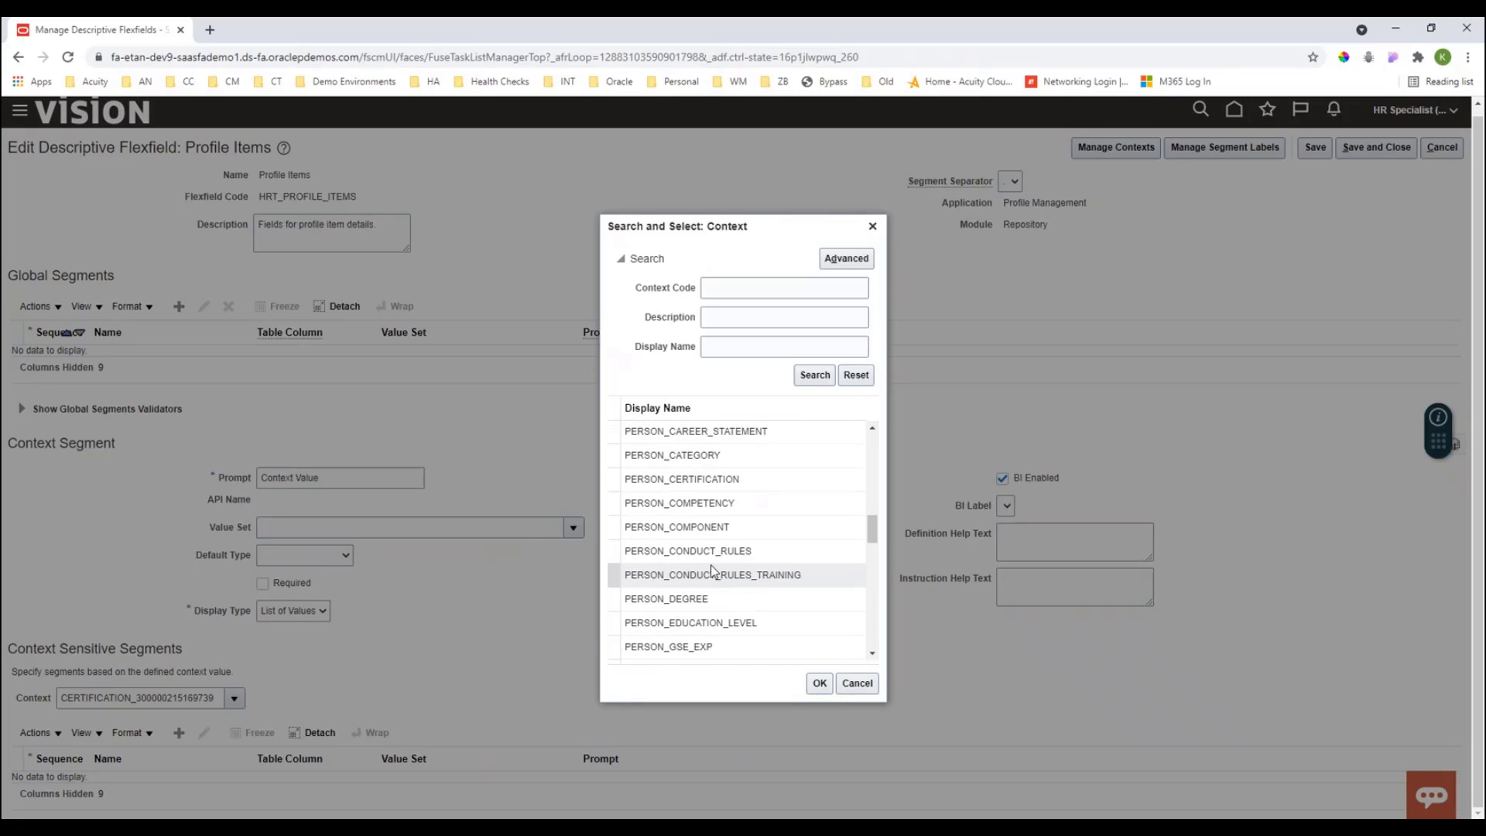
pyautogui.scroll(1, 712, 572)
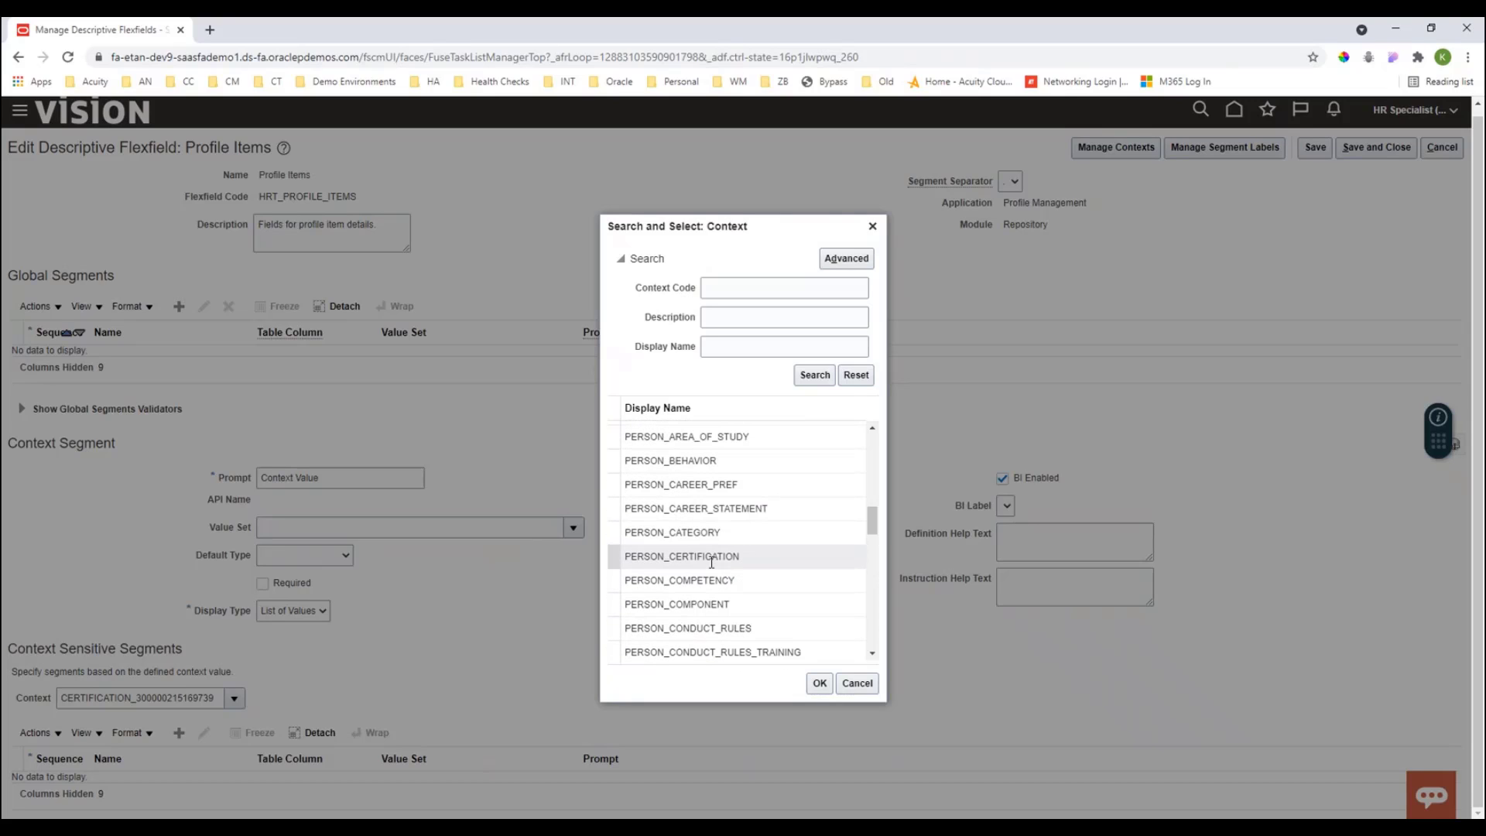
pyautogui.click(647, 485)
pyautogui.click(821, 683)
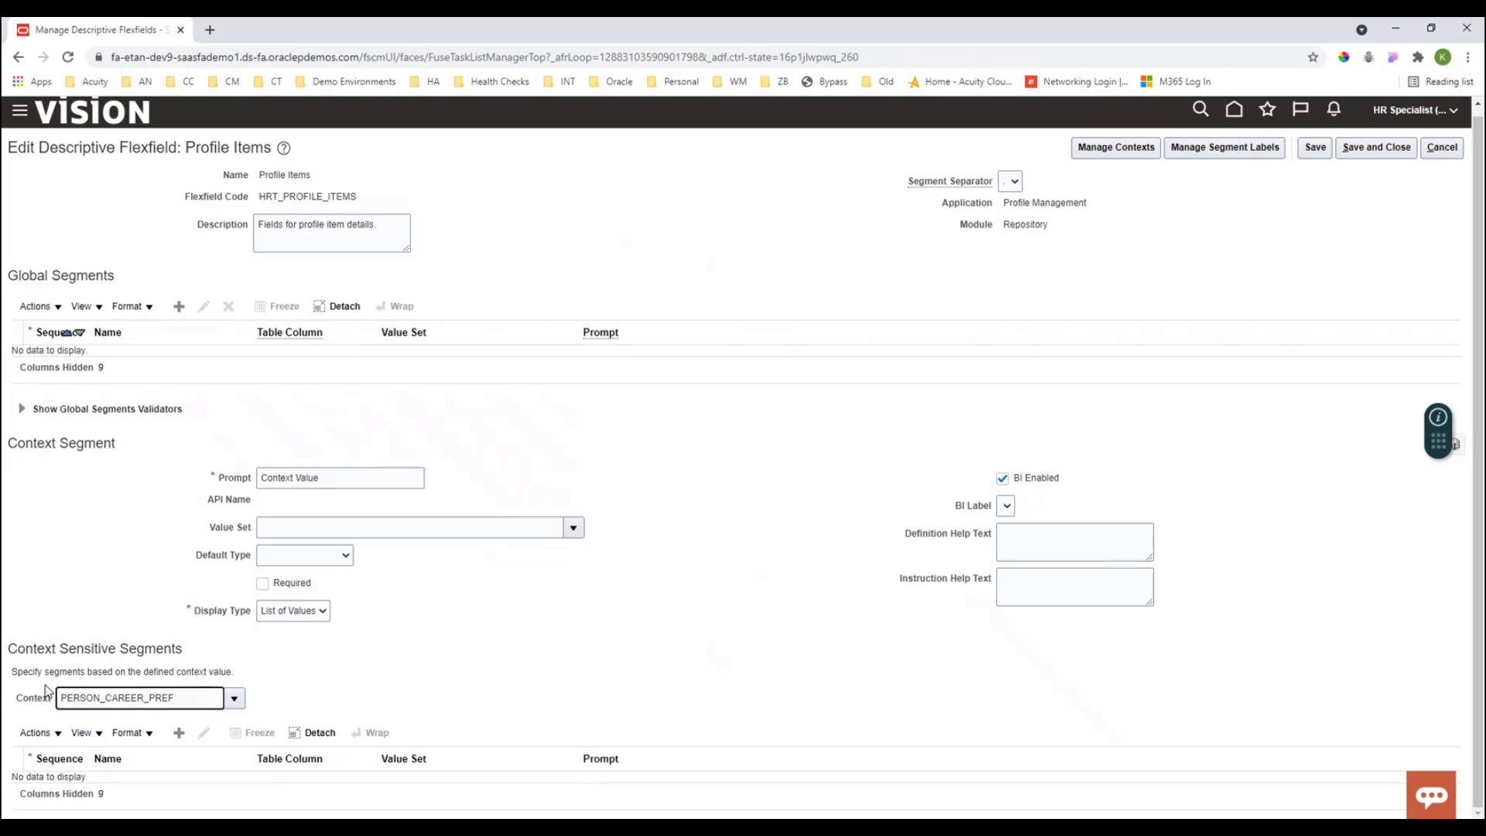
# - Create a new context sensitive segment named Job Title
pyautogui.click(179, 734)
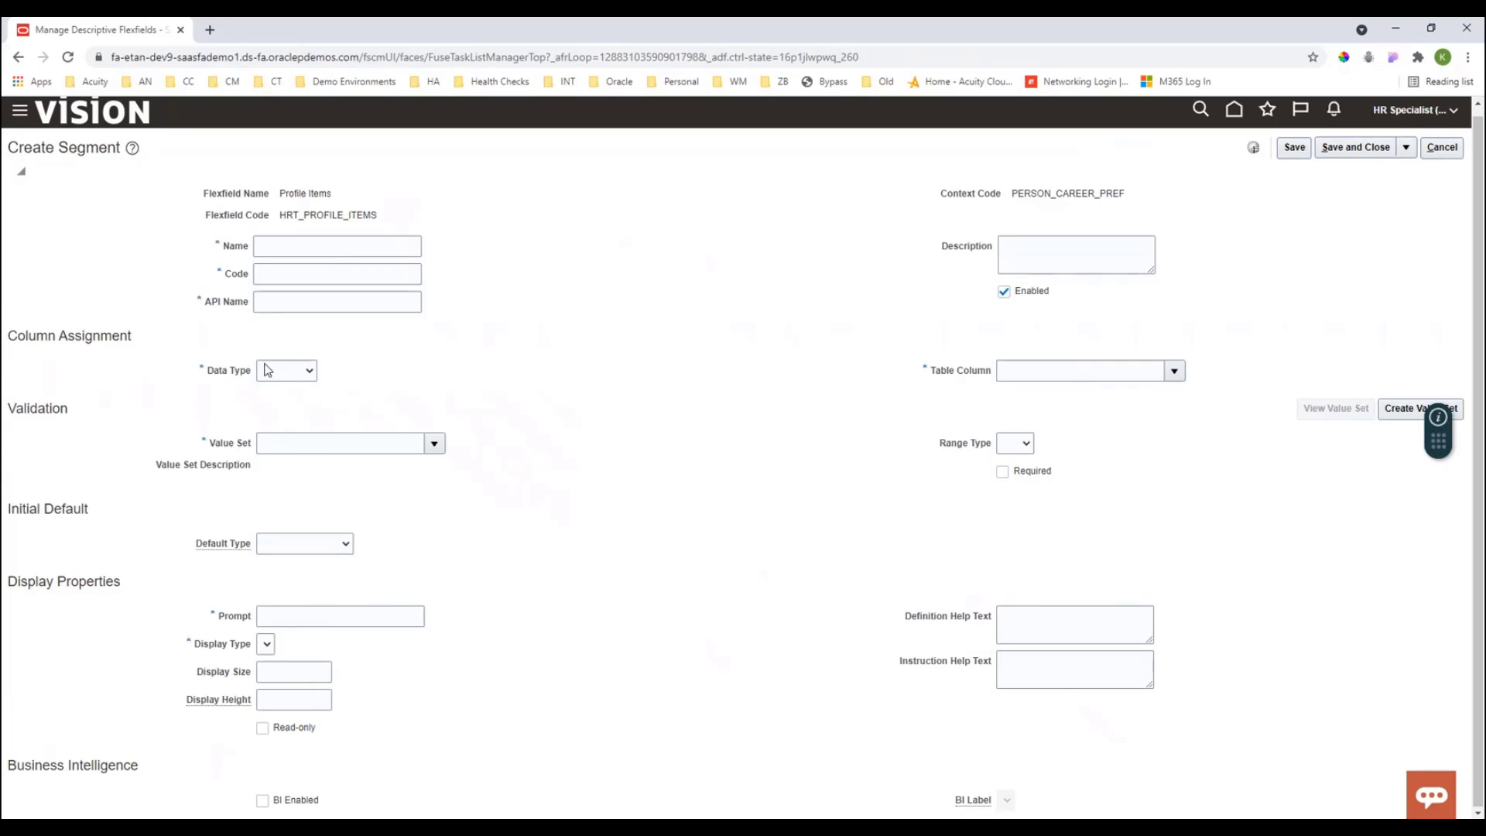
pyautogui.click(274, 248)
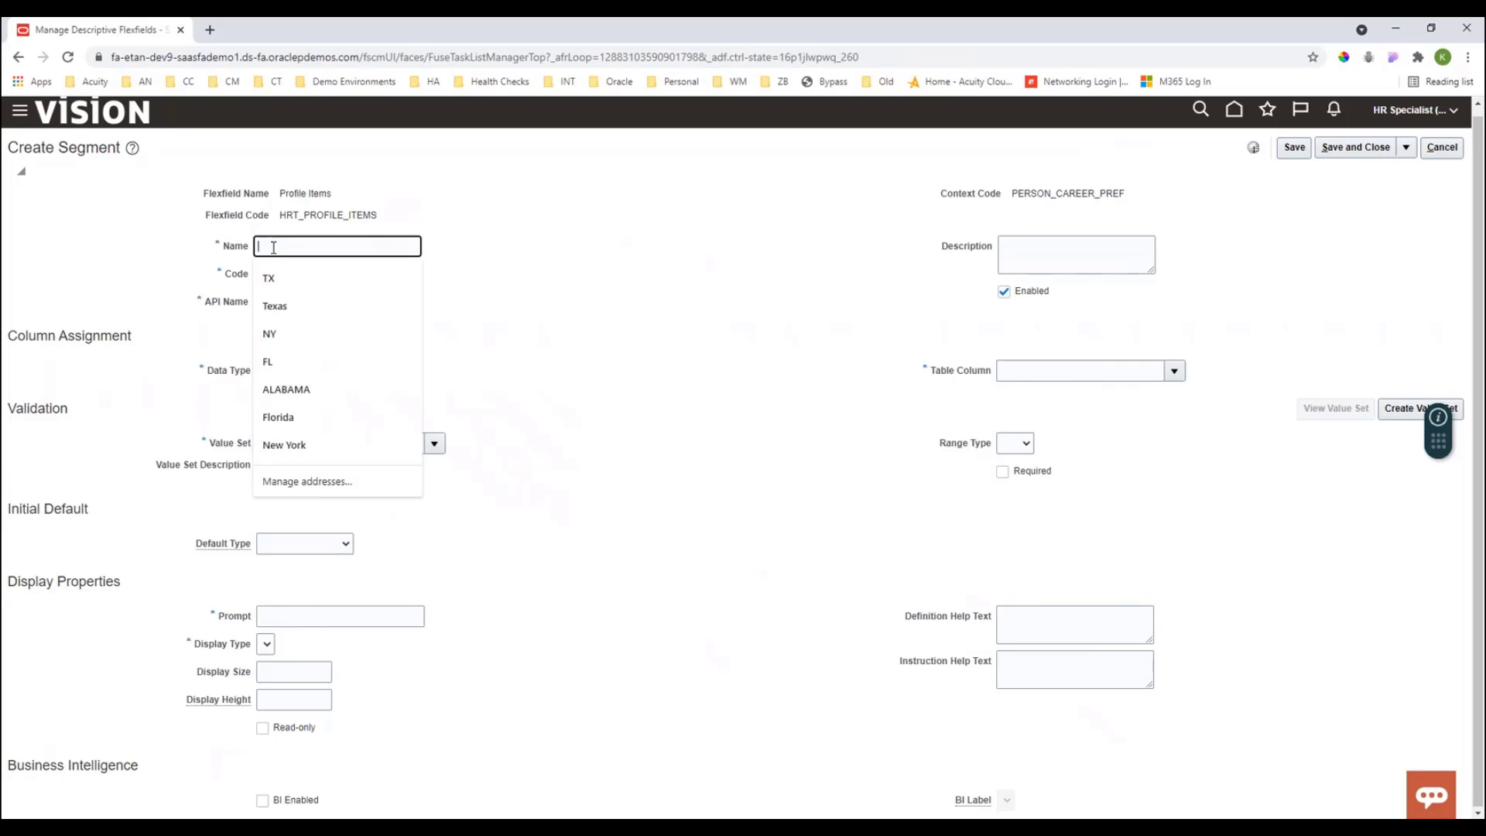
pyautogui.write('Job')
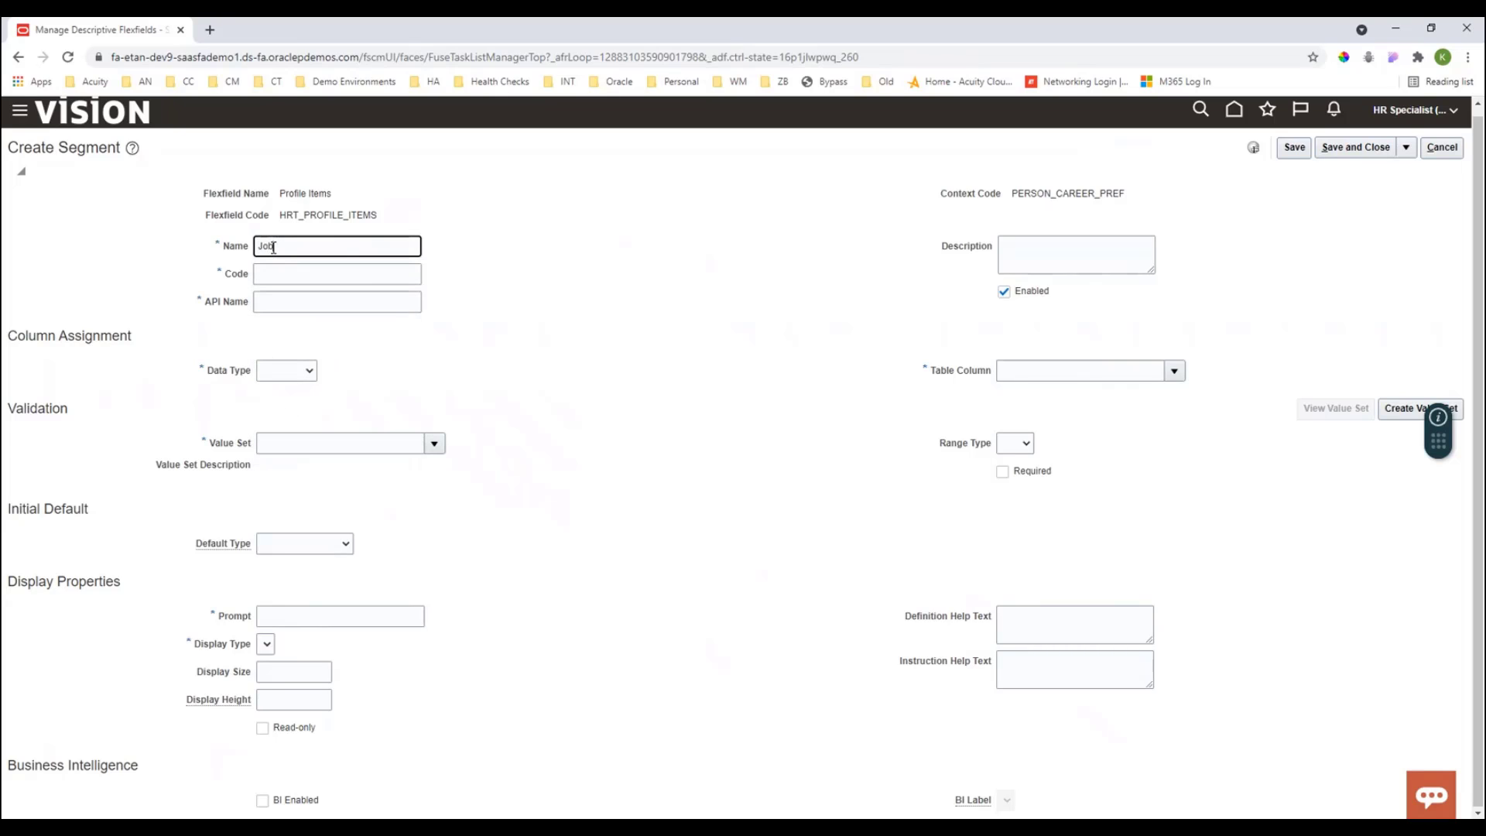
pyautogui.write(' T')
pyautogui.write(' T')
pyautogui.write('it')
pyautogui.write('le')
pyautogui.click(540, 295)
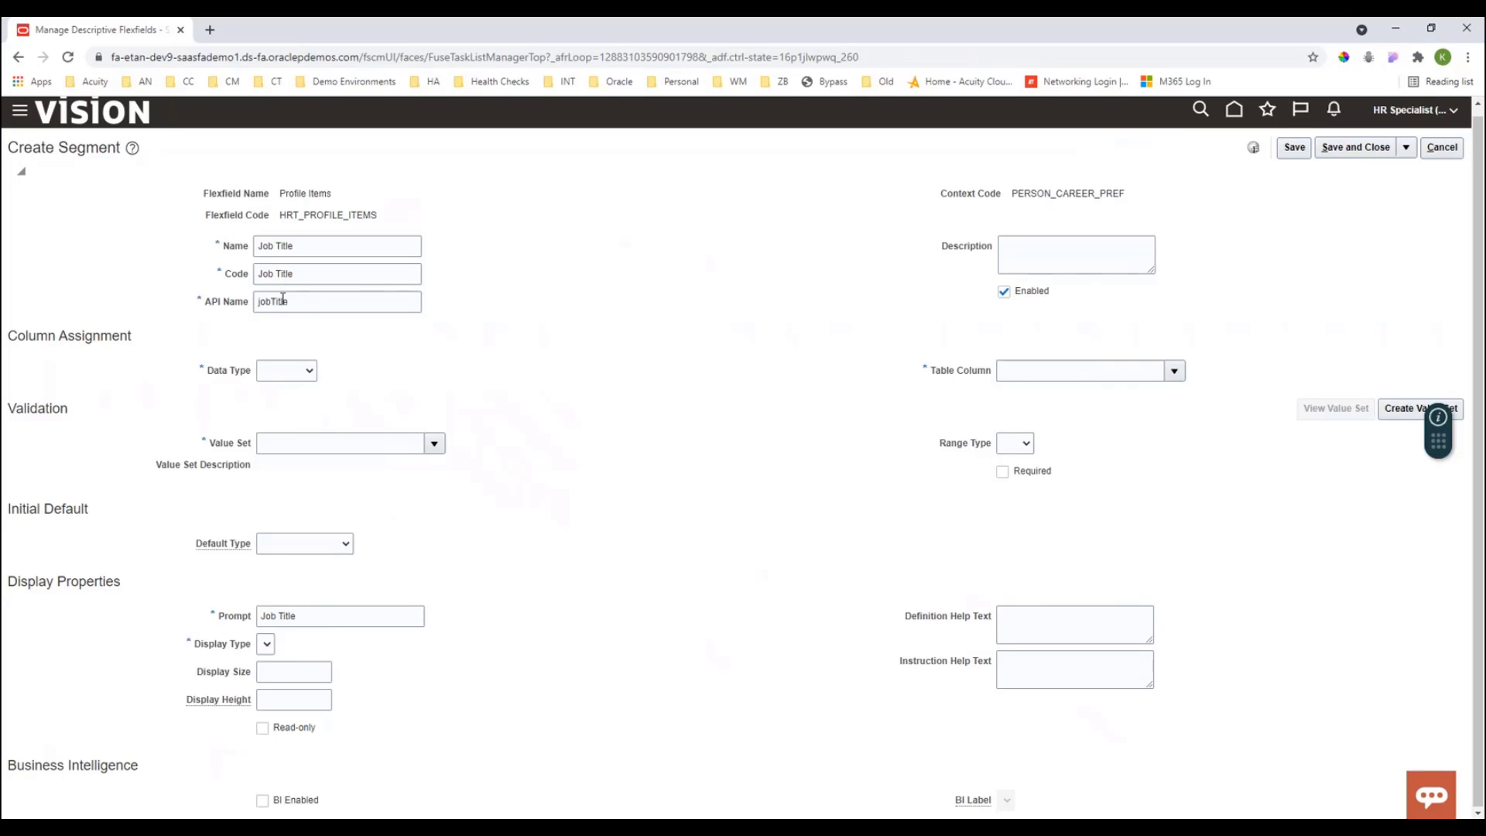
# - Set the Job Title segment's data type to Character
pyautogui.click(311, 375)
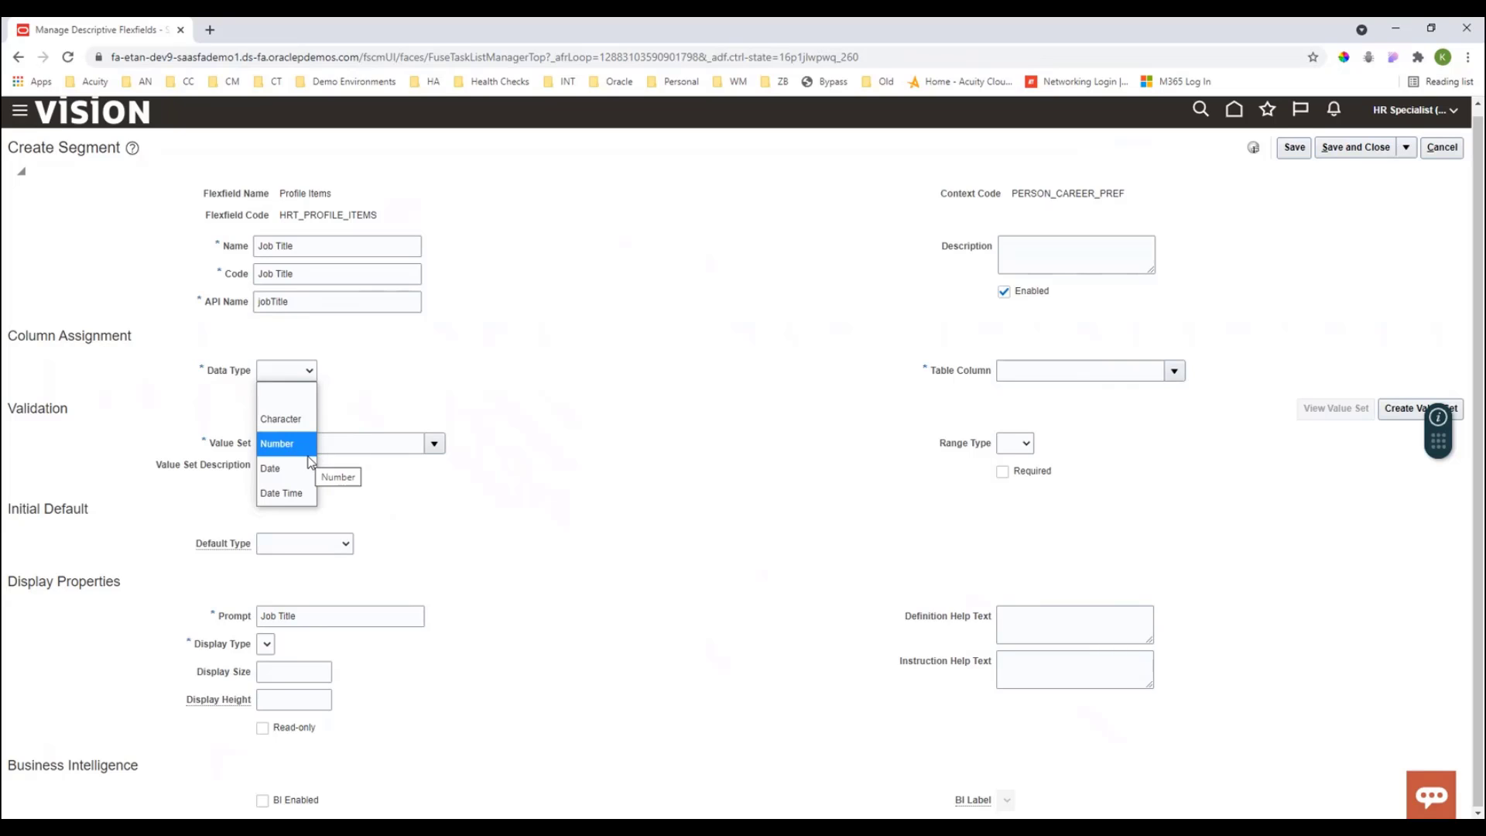
pyautogui.click(276, 444)
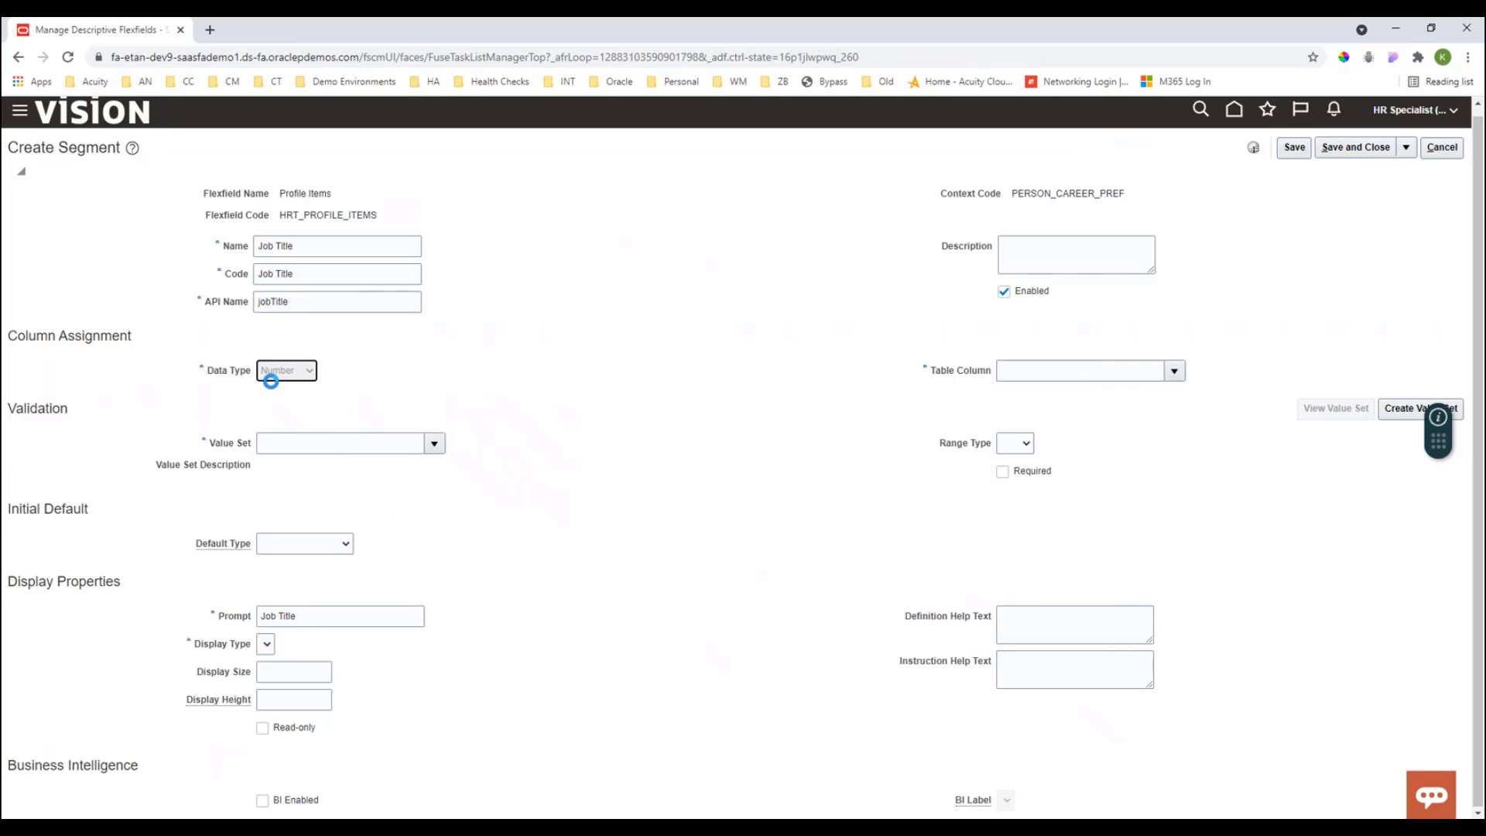
pyautogui.click(272, 373)
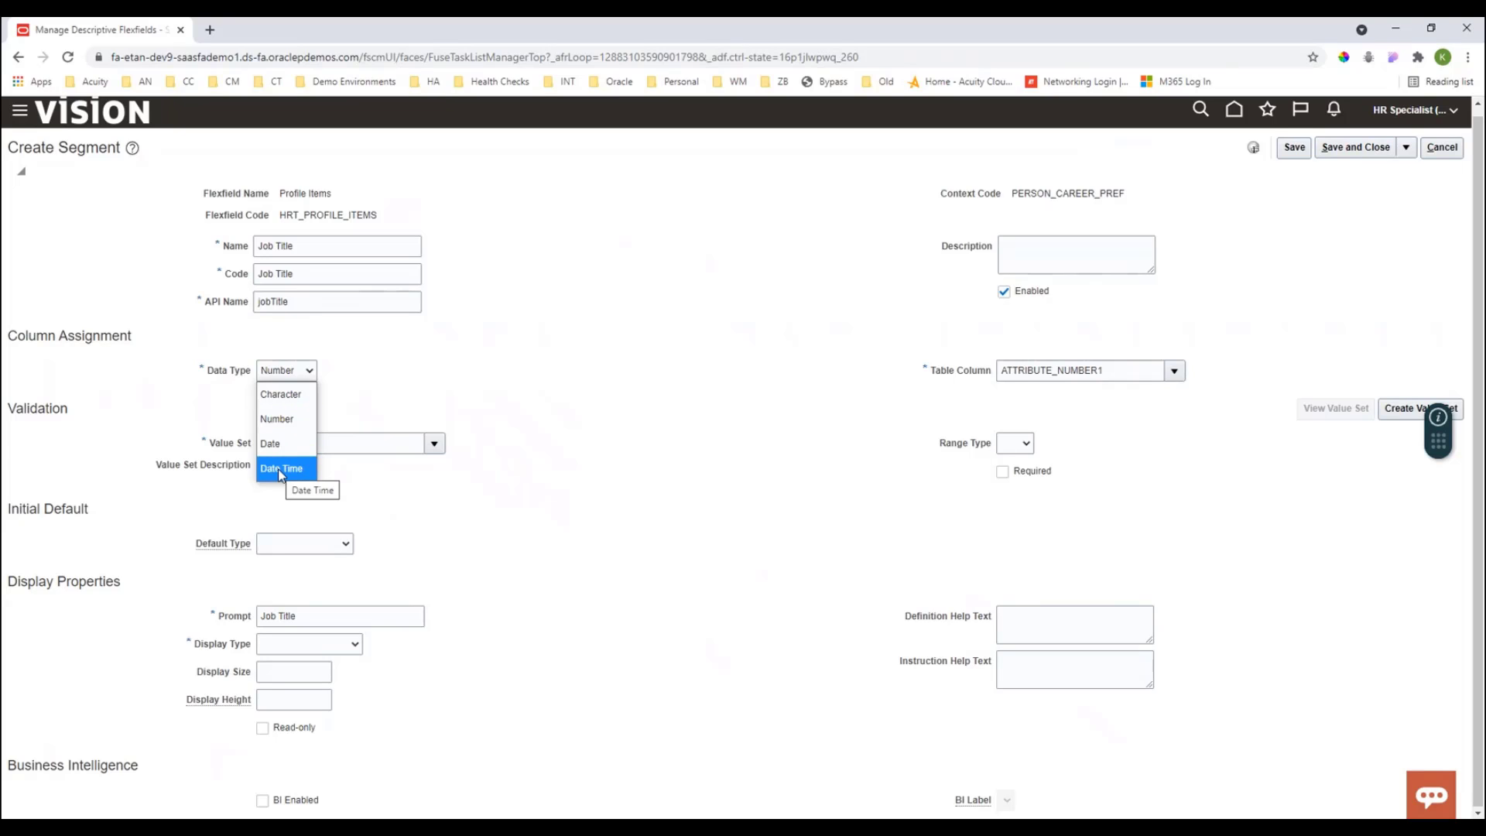
pyautogui.click(287, 396)
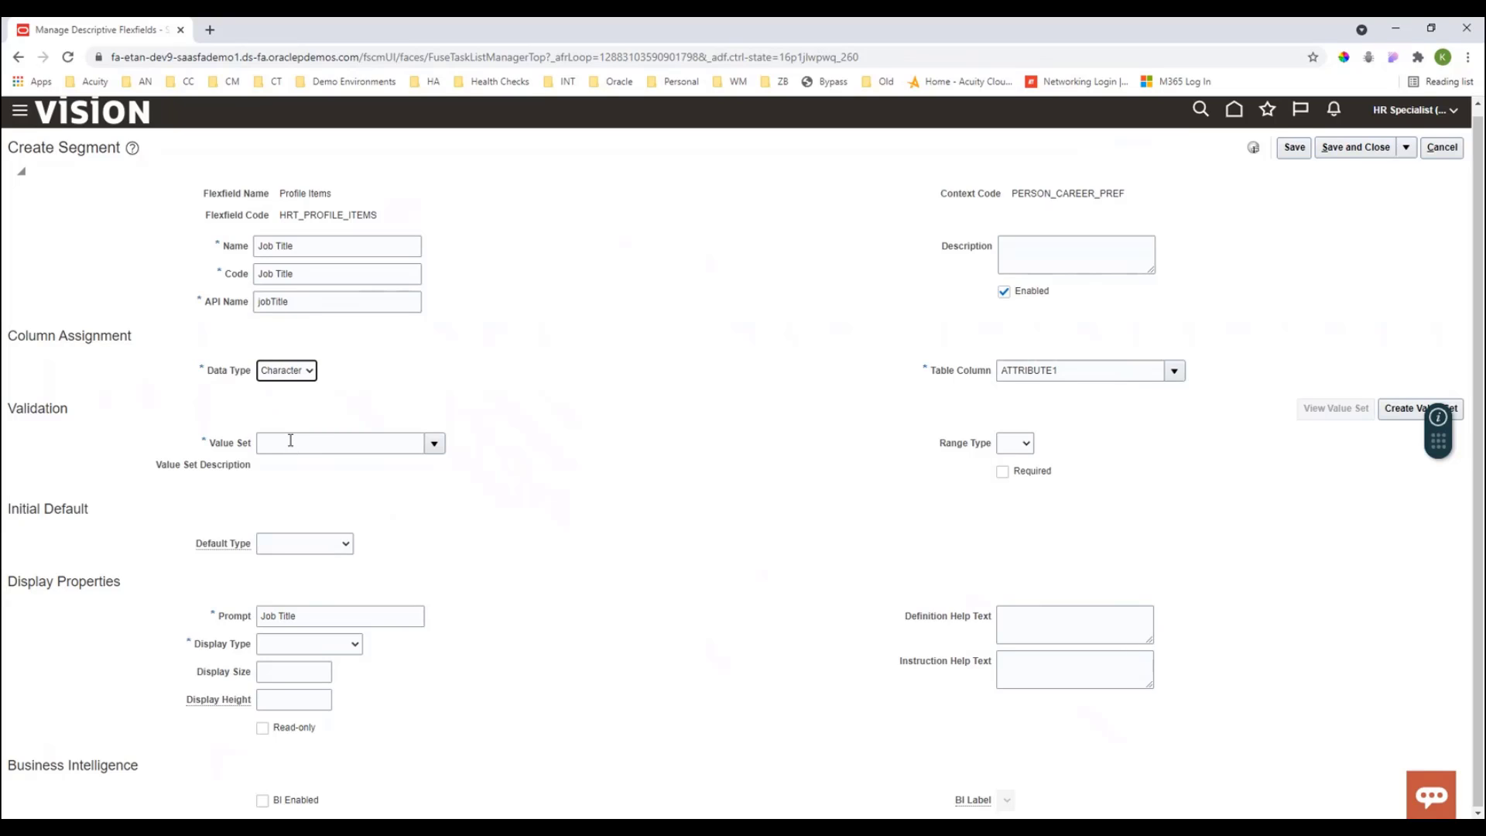
# - Set the segment's display type to List of Values and enable it for BI
pyautogui.click(284, 550)
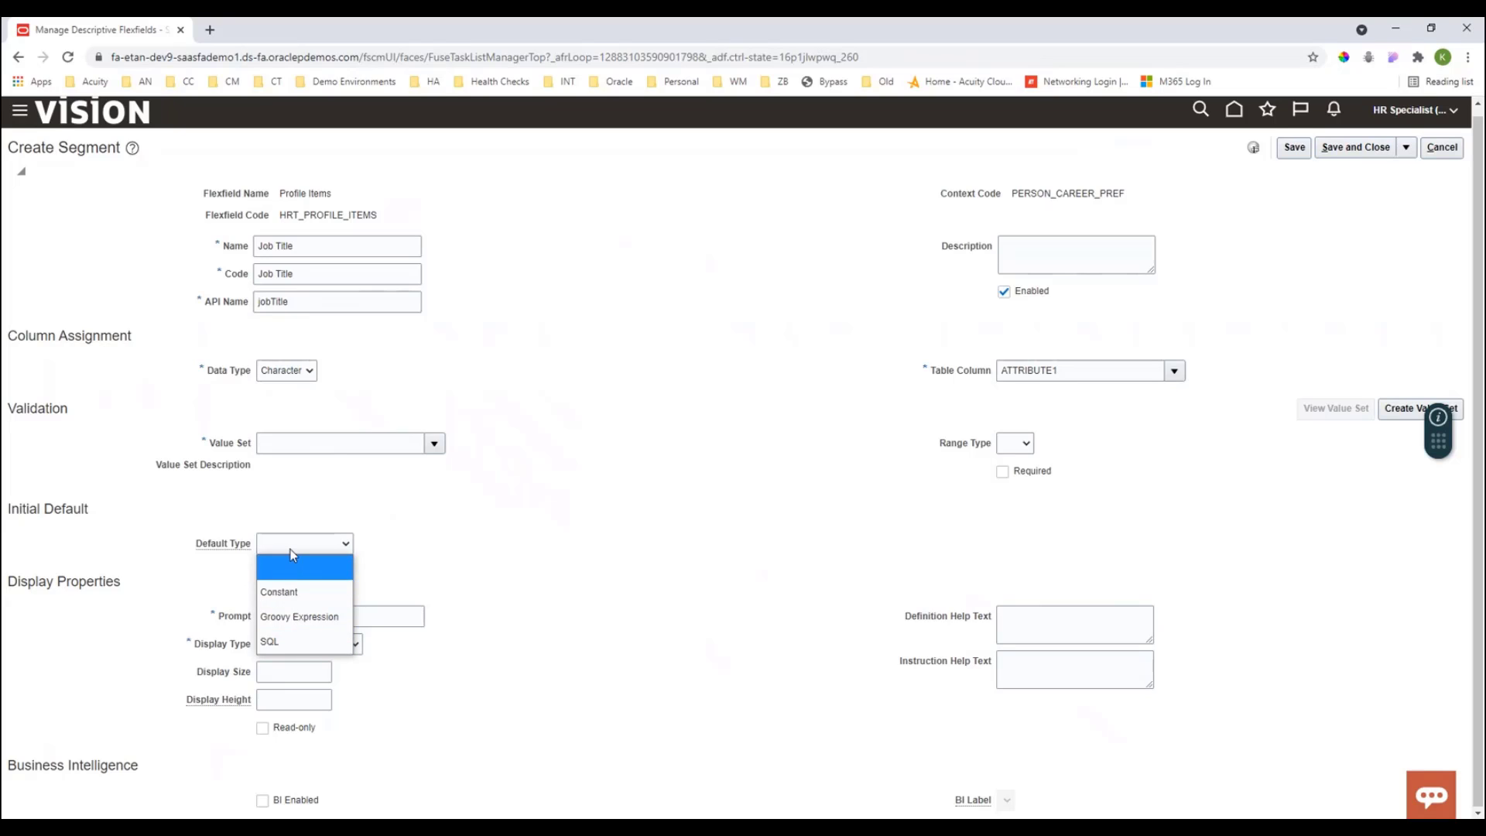
pyautogui.click(291, 551)
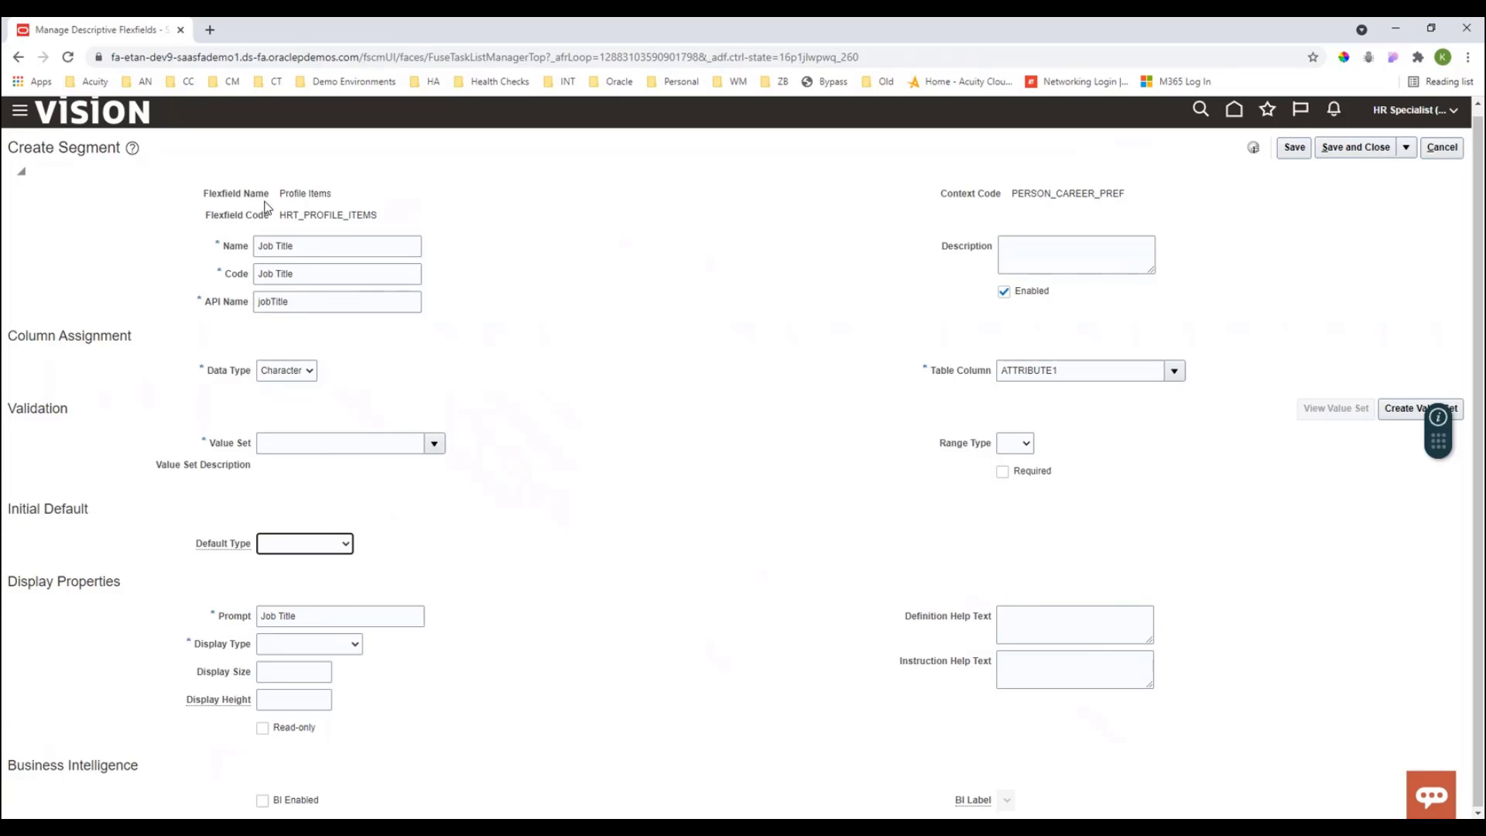
pyautogui.click(355, 647)
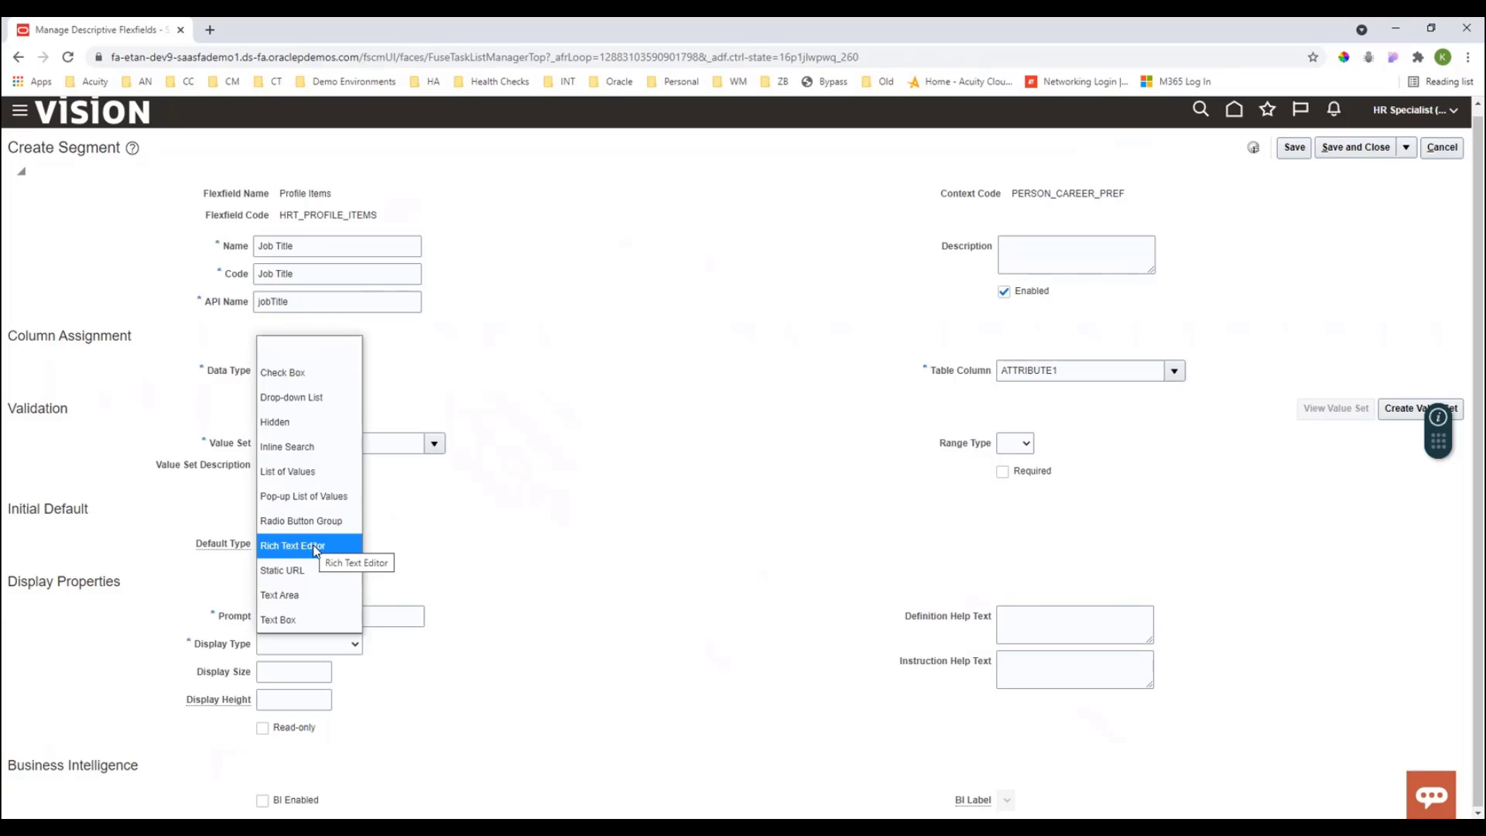
pyautogui.click(312, 470)
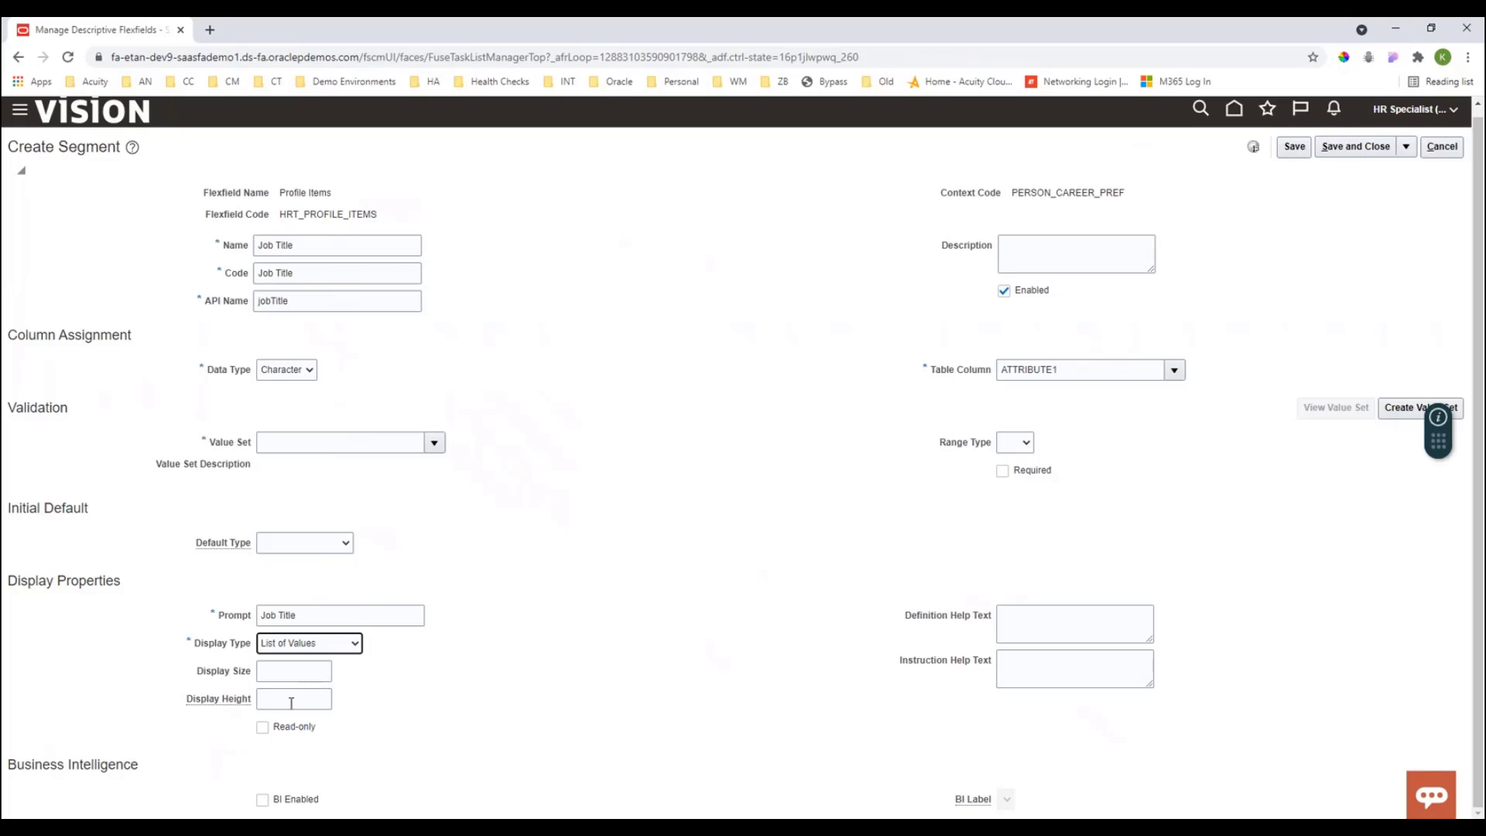
pyautogui.click(263, 800)
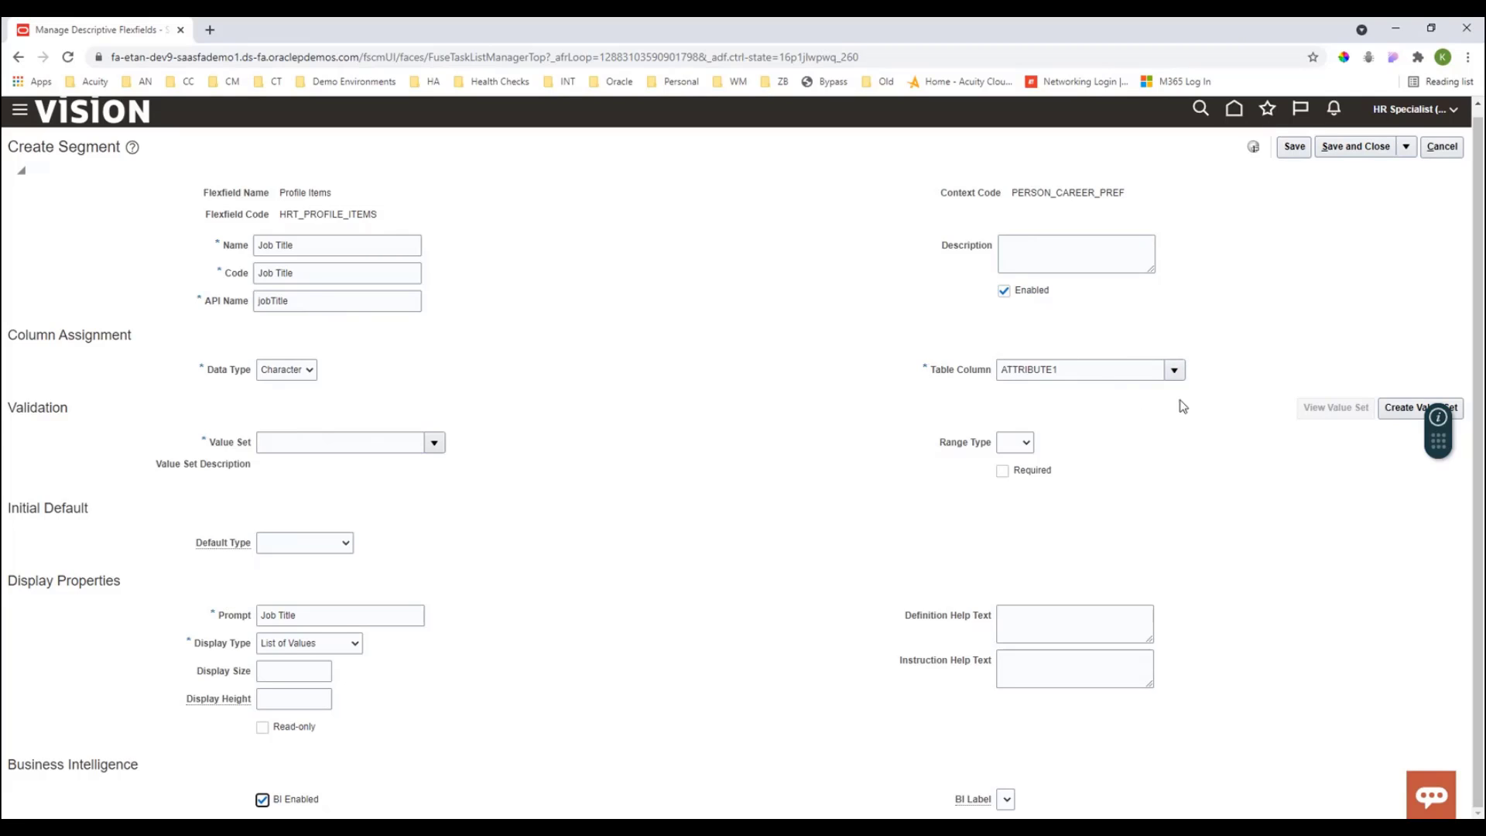
# - Try to save the Job Title segment
pyautogui.click(1025, 442)
pyautogui.click(1112, 459)
pyautogui.click(1026, 444)
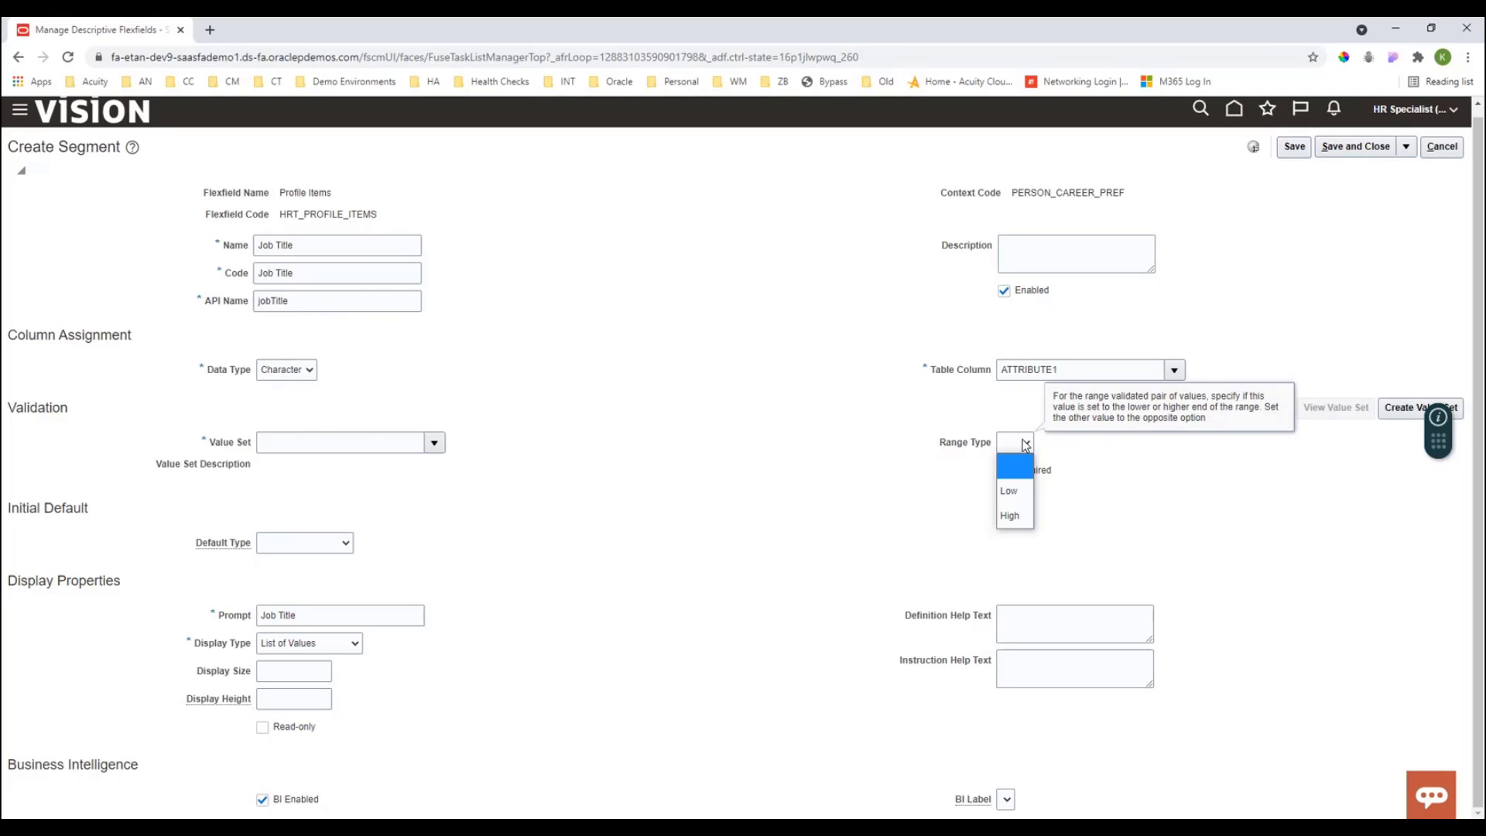
pyautogui.click(1190, 532)
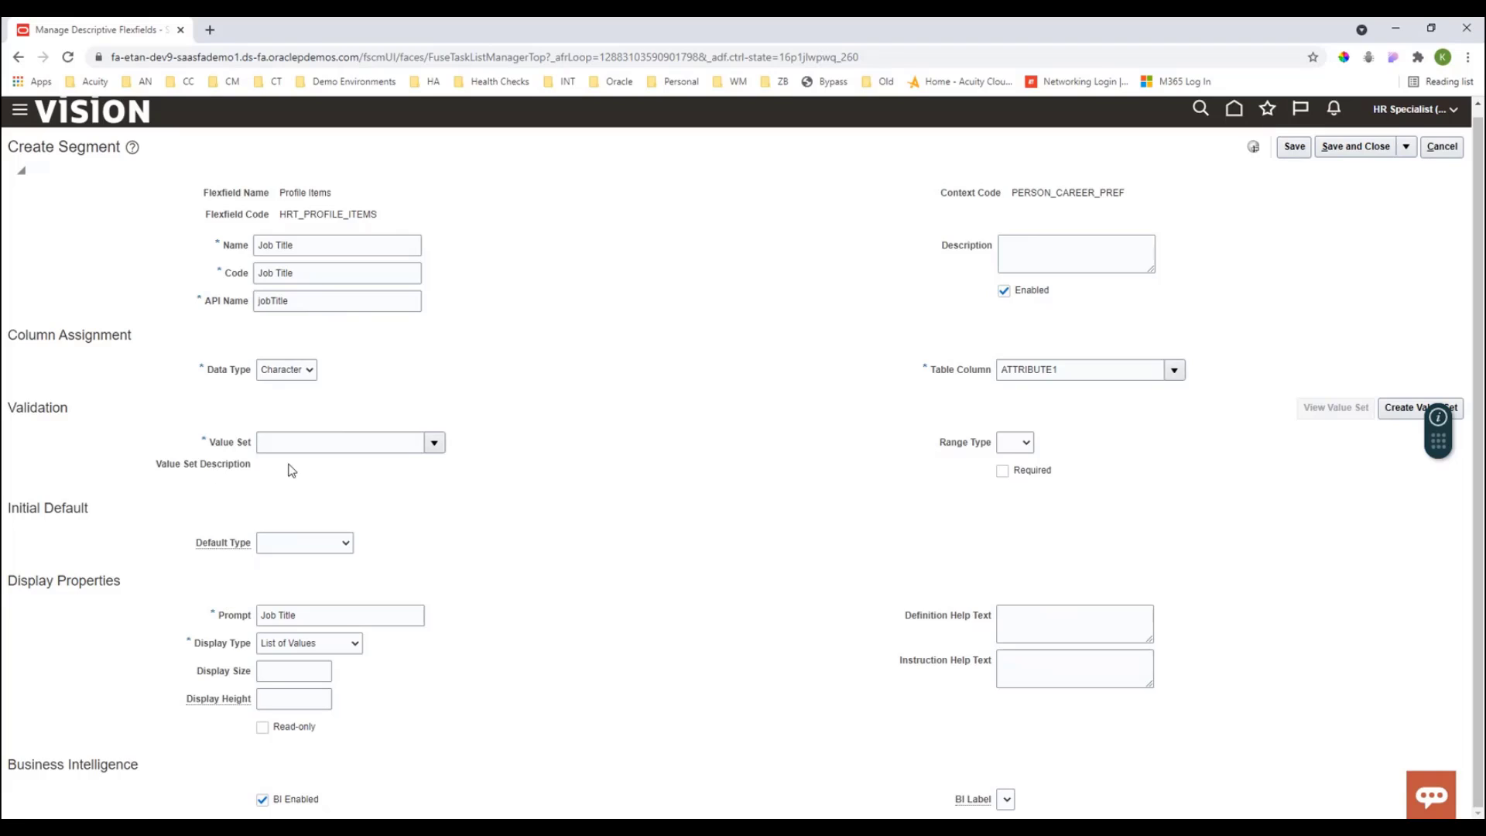
pyautogui.click(1302, 148)
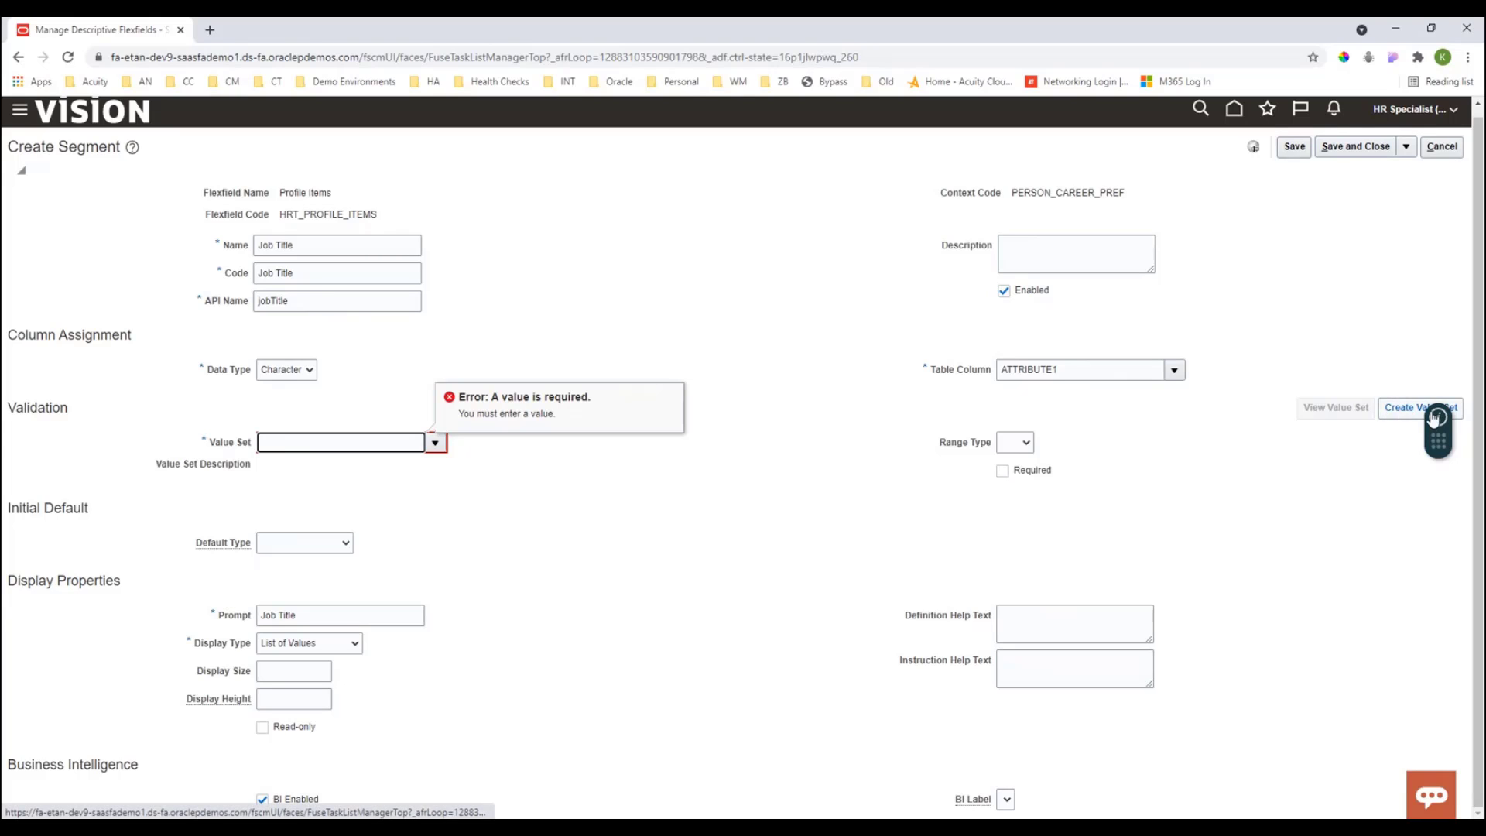
# - Start creating a new value set with code JobTitle and description Job Title
pyautogui.moveTo(1432, 418)
pyautogui.mouseDown()
pyautogui.moveTo(1440, 542)
pyautogui.moveTo(1437, 416)
pyautogui.mouseUp()
pyautogui.click(1405, 408)
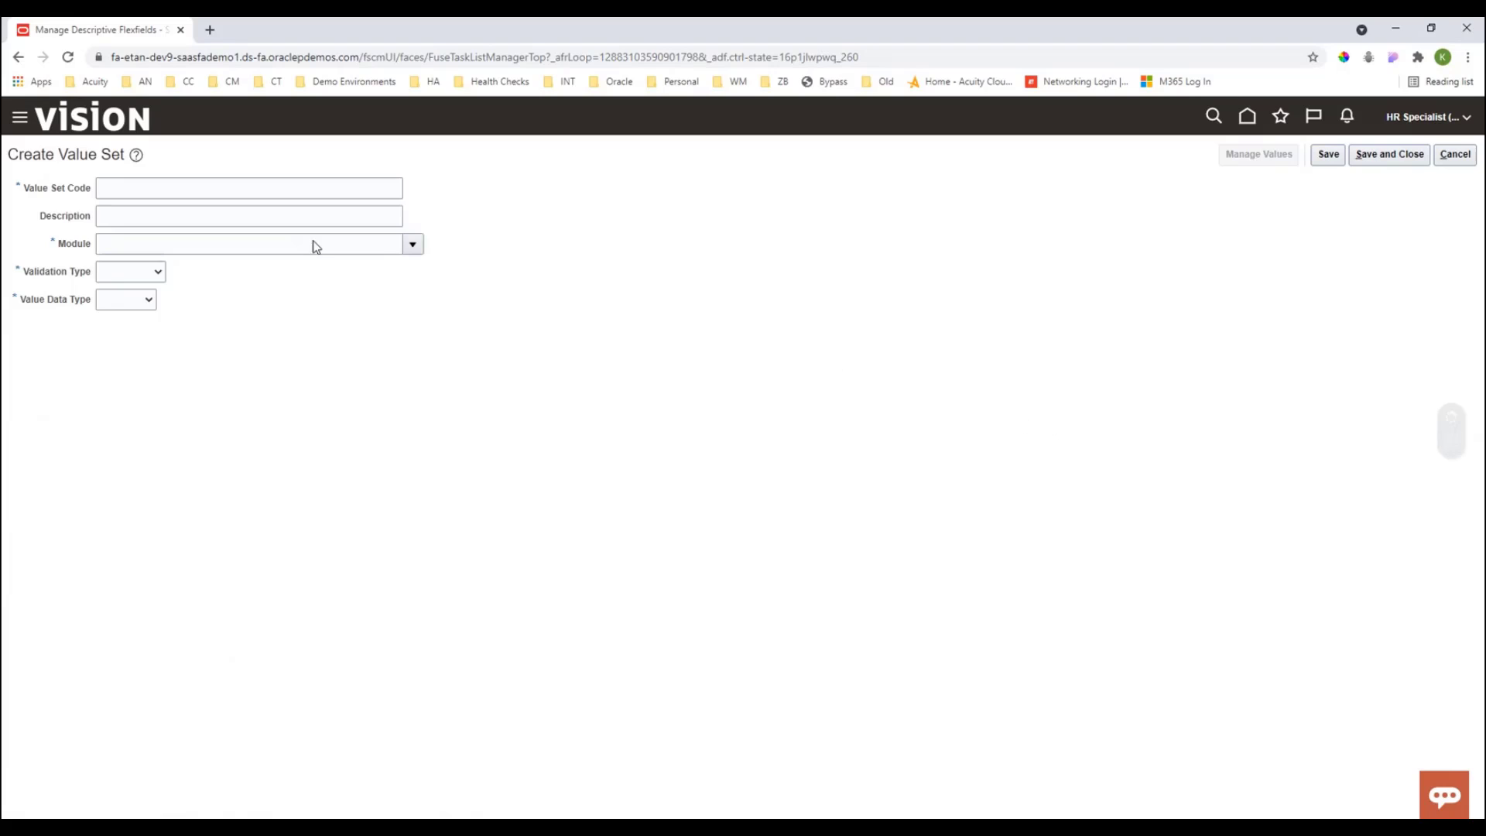
pyautogui.click(158, 186)
pyautogui.write('Jo')
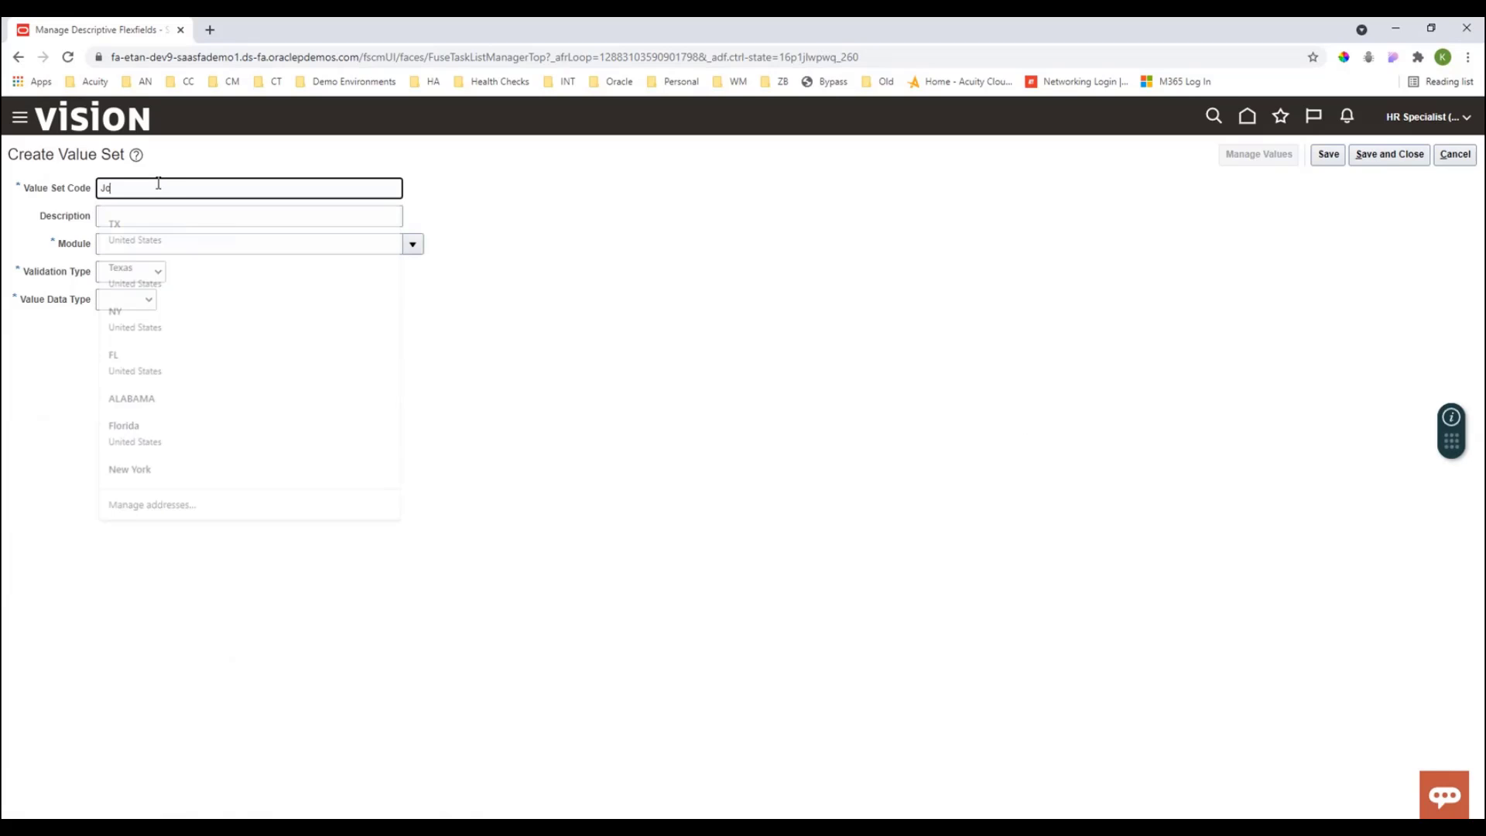
pyautogui.write('bT')
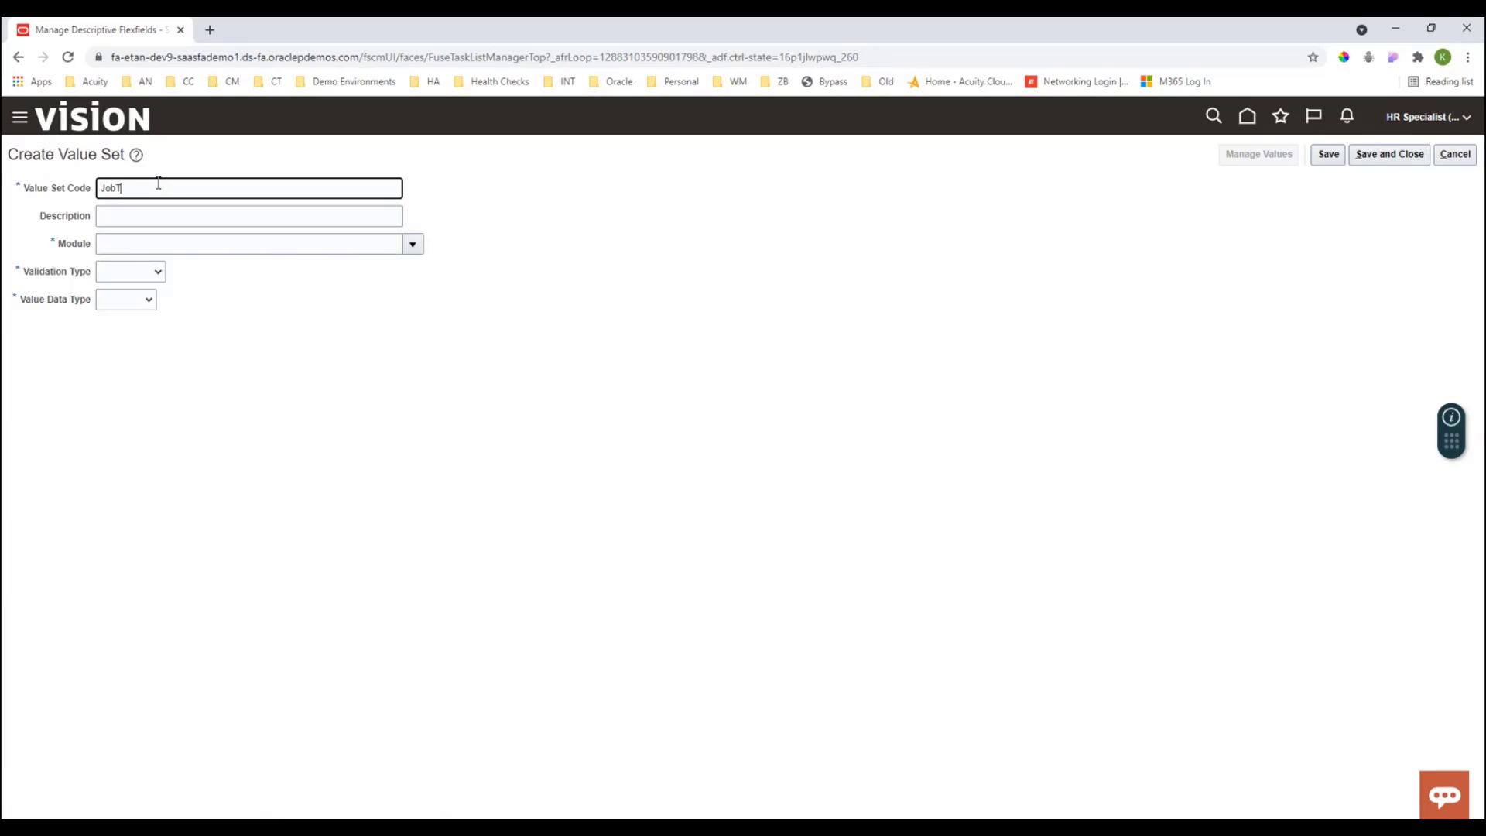
pyautogui.write('itle')
pyautogui.click(141, 222)
pyautogui.write('Job')
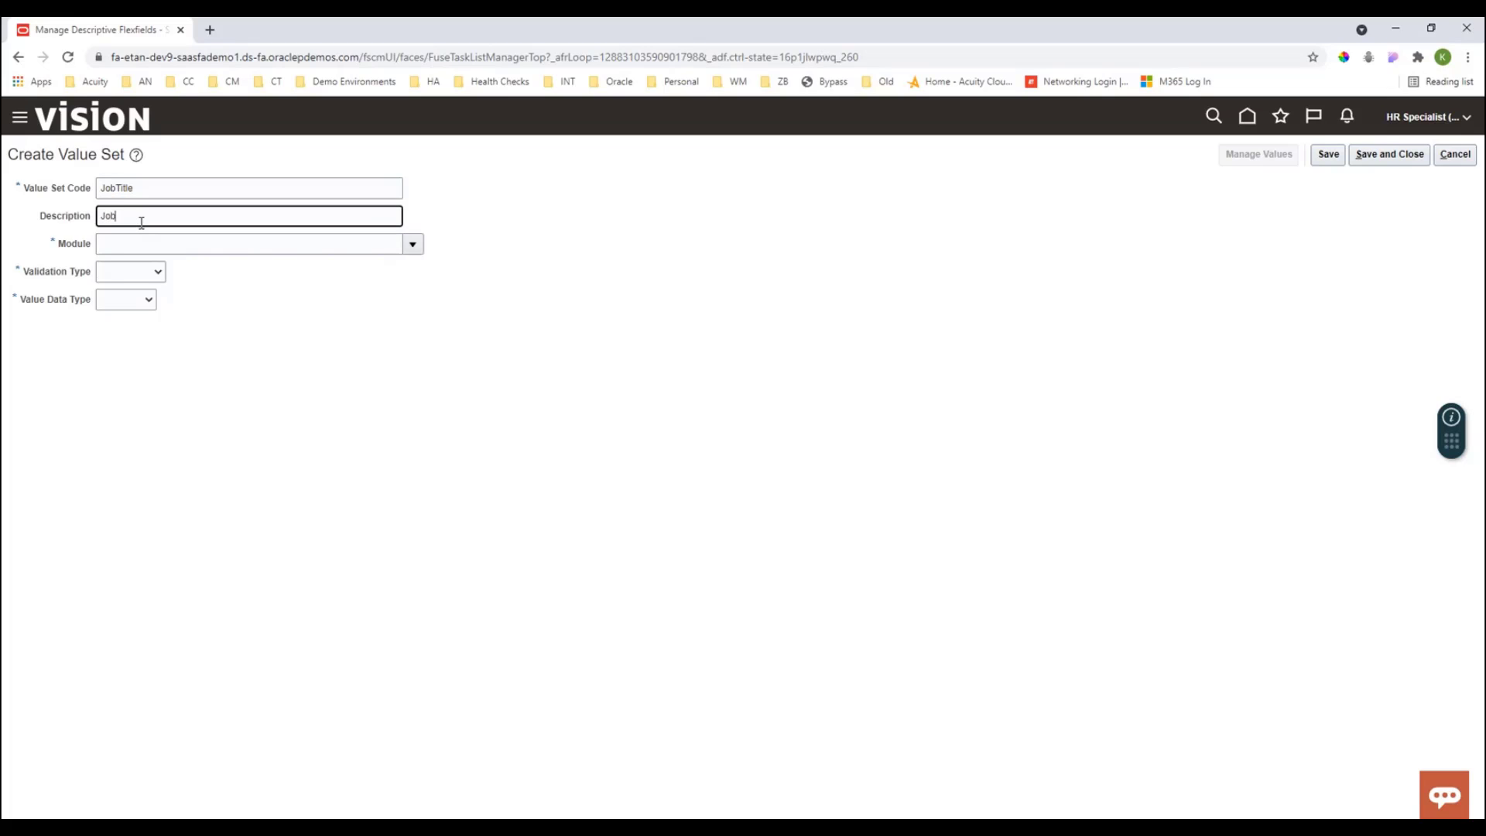
pyautogui.write(' Title')
# - Search the value set's module list for talent
pyautogui.click(151, 241)
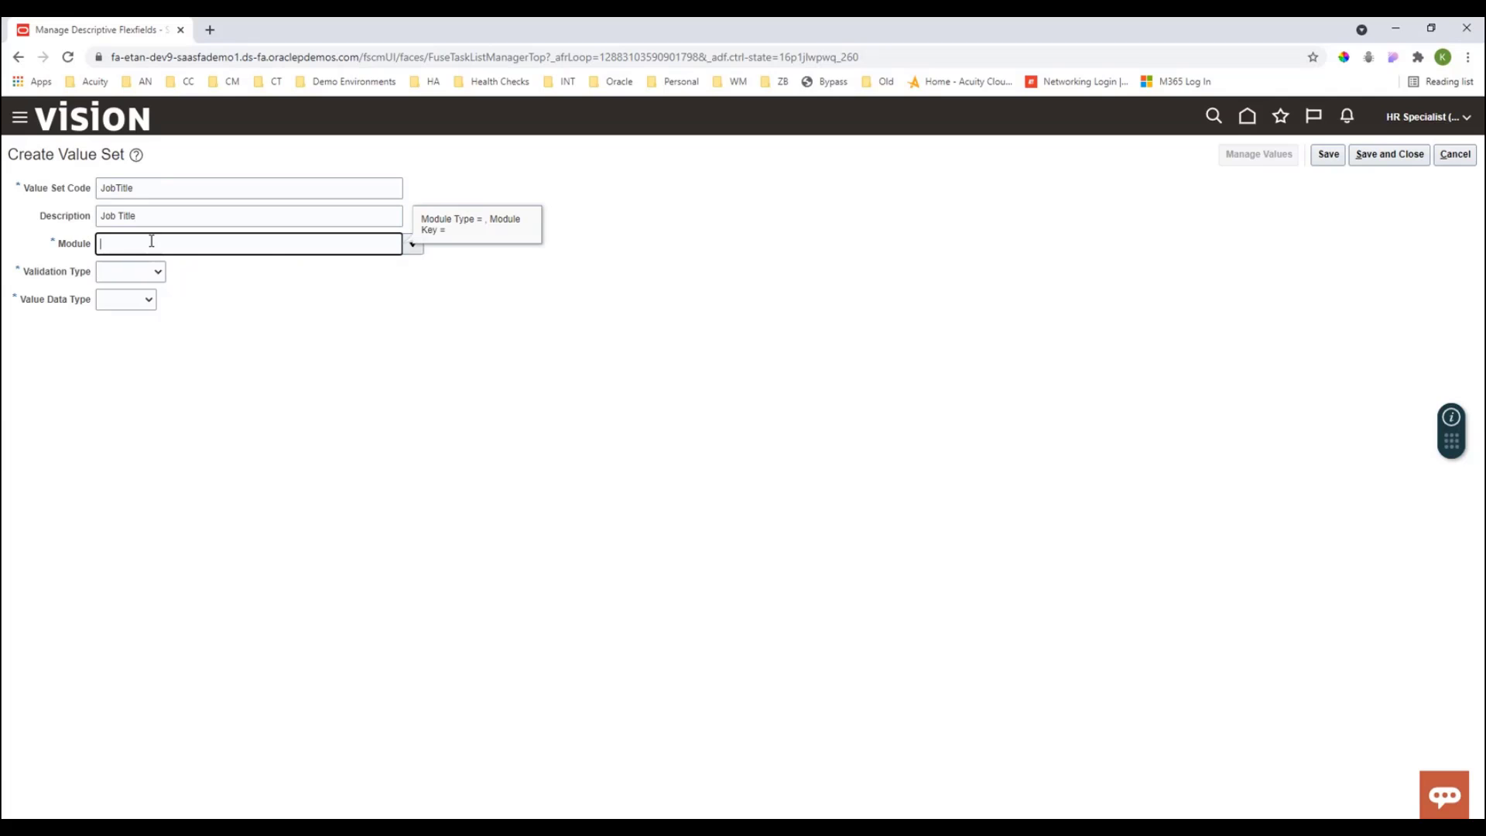
pyautogui.click(412, 246)
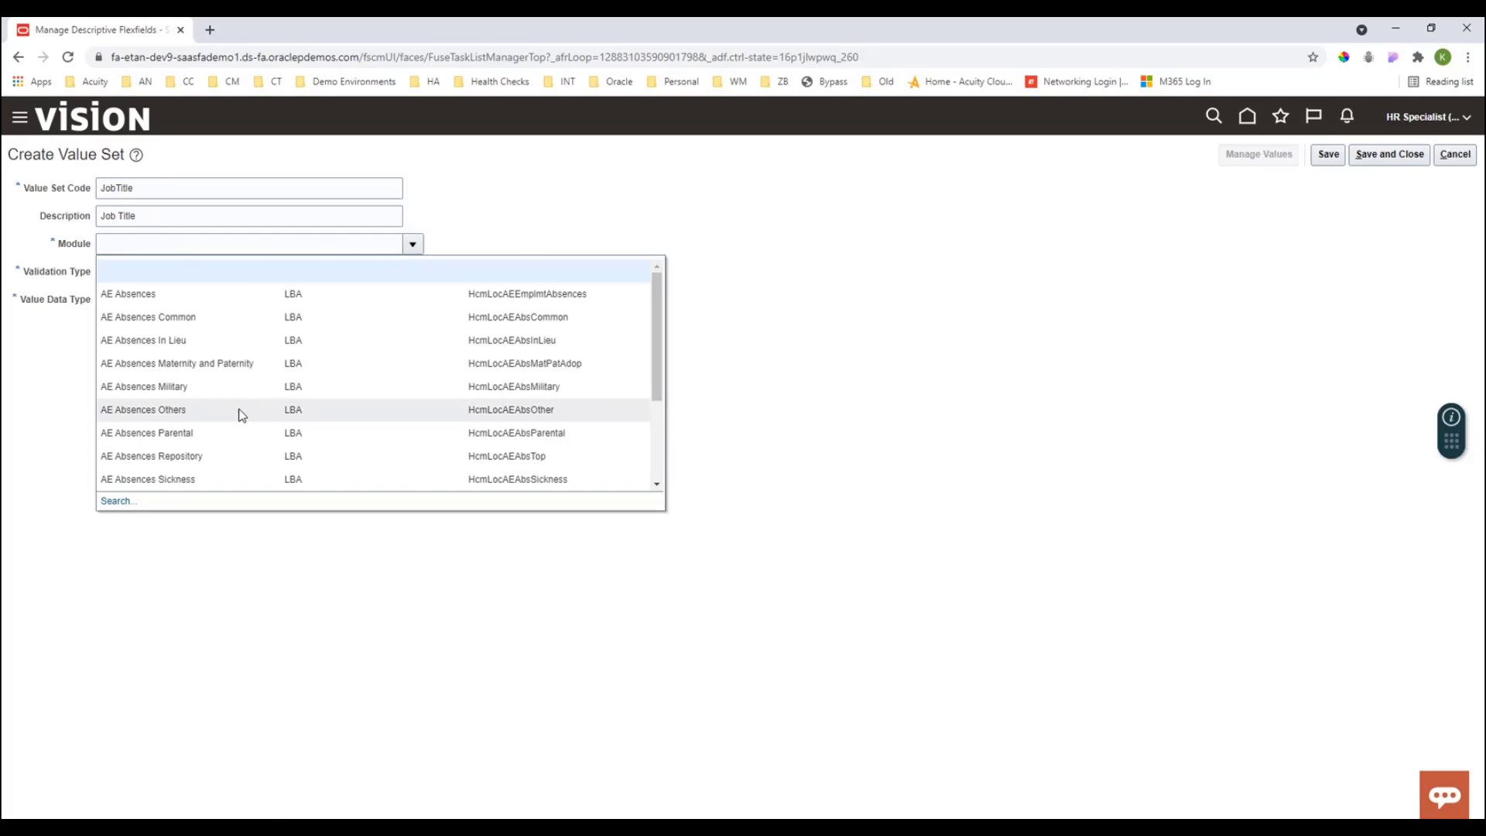
pyautogui.click(119, 502)
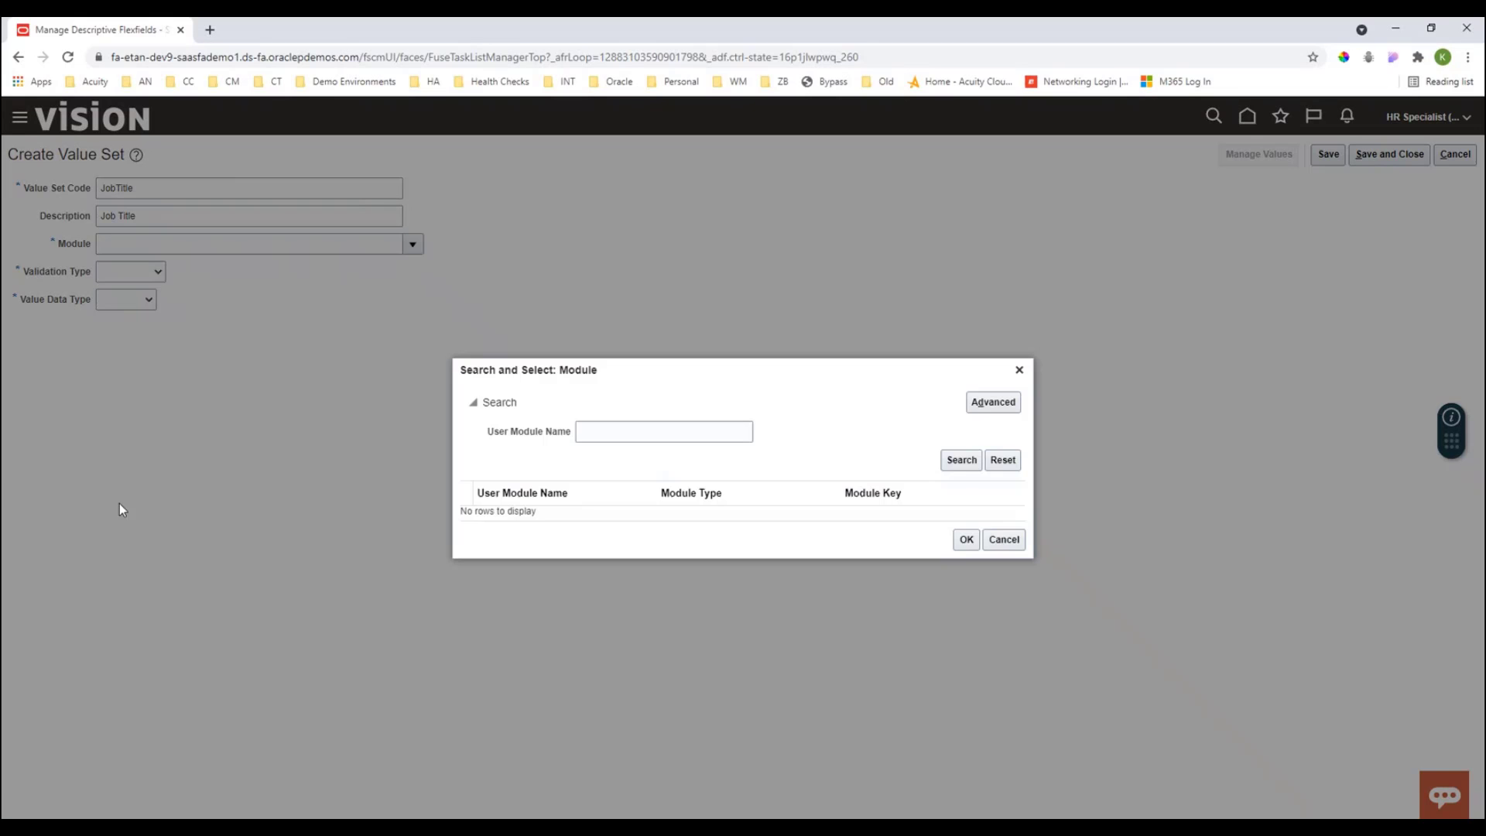
pyautogui.click(959, 462)
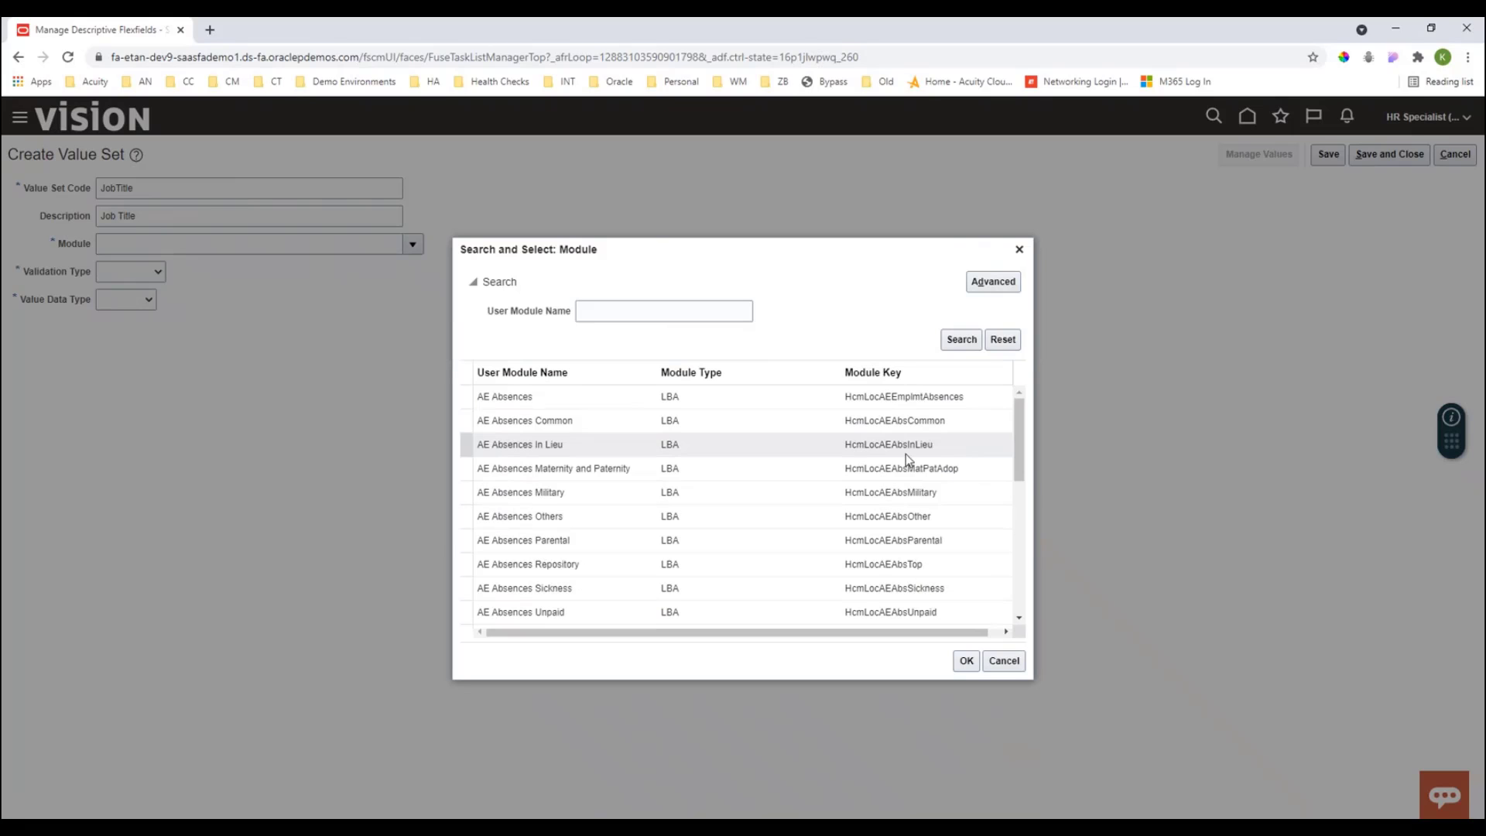
pyautogui.scroll(-10, 558, 420)
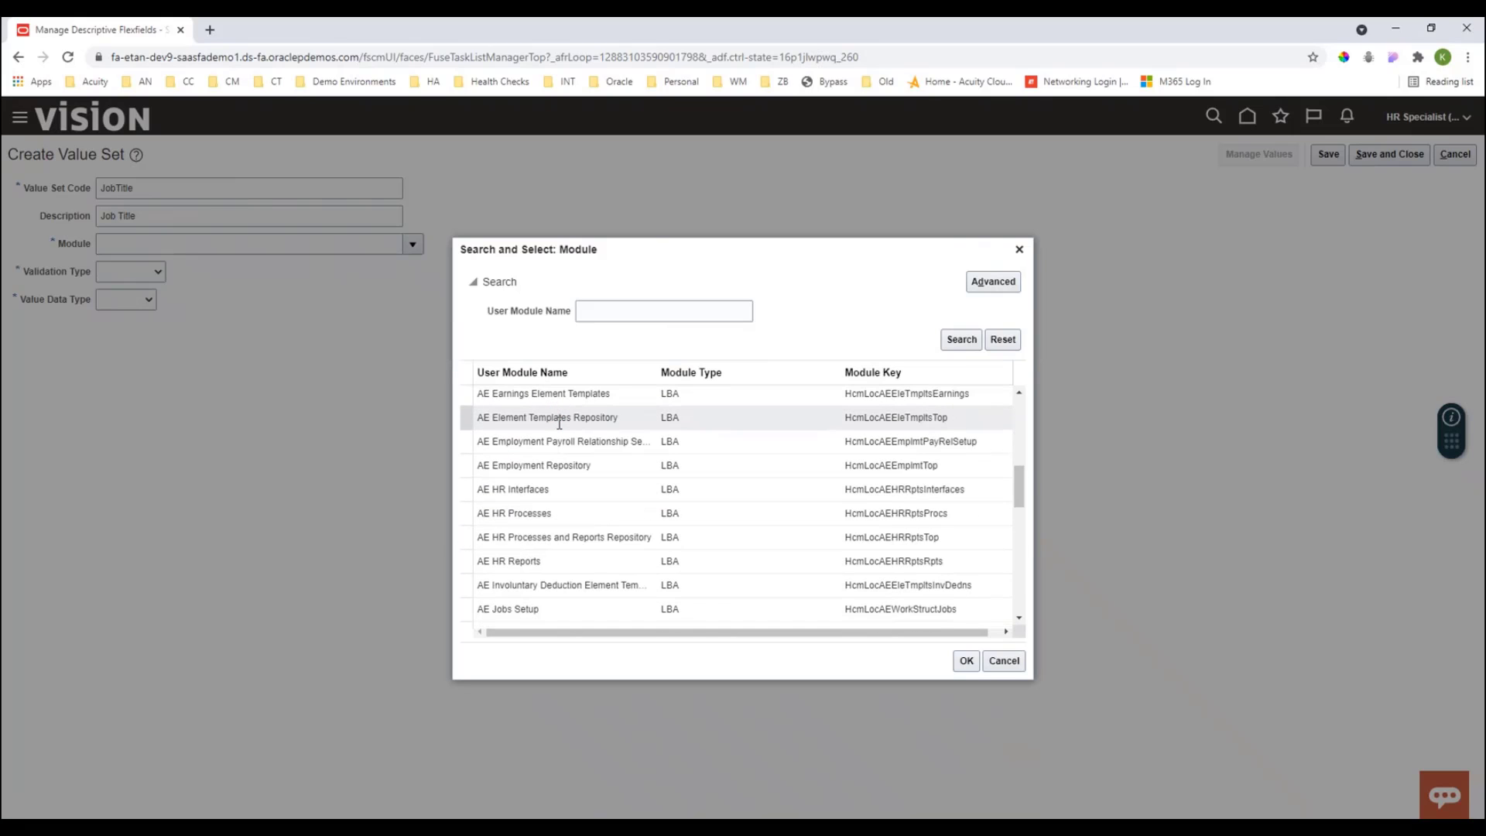
pyautogui.scroll(-10, 561, 430)
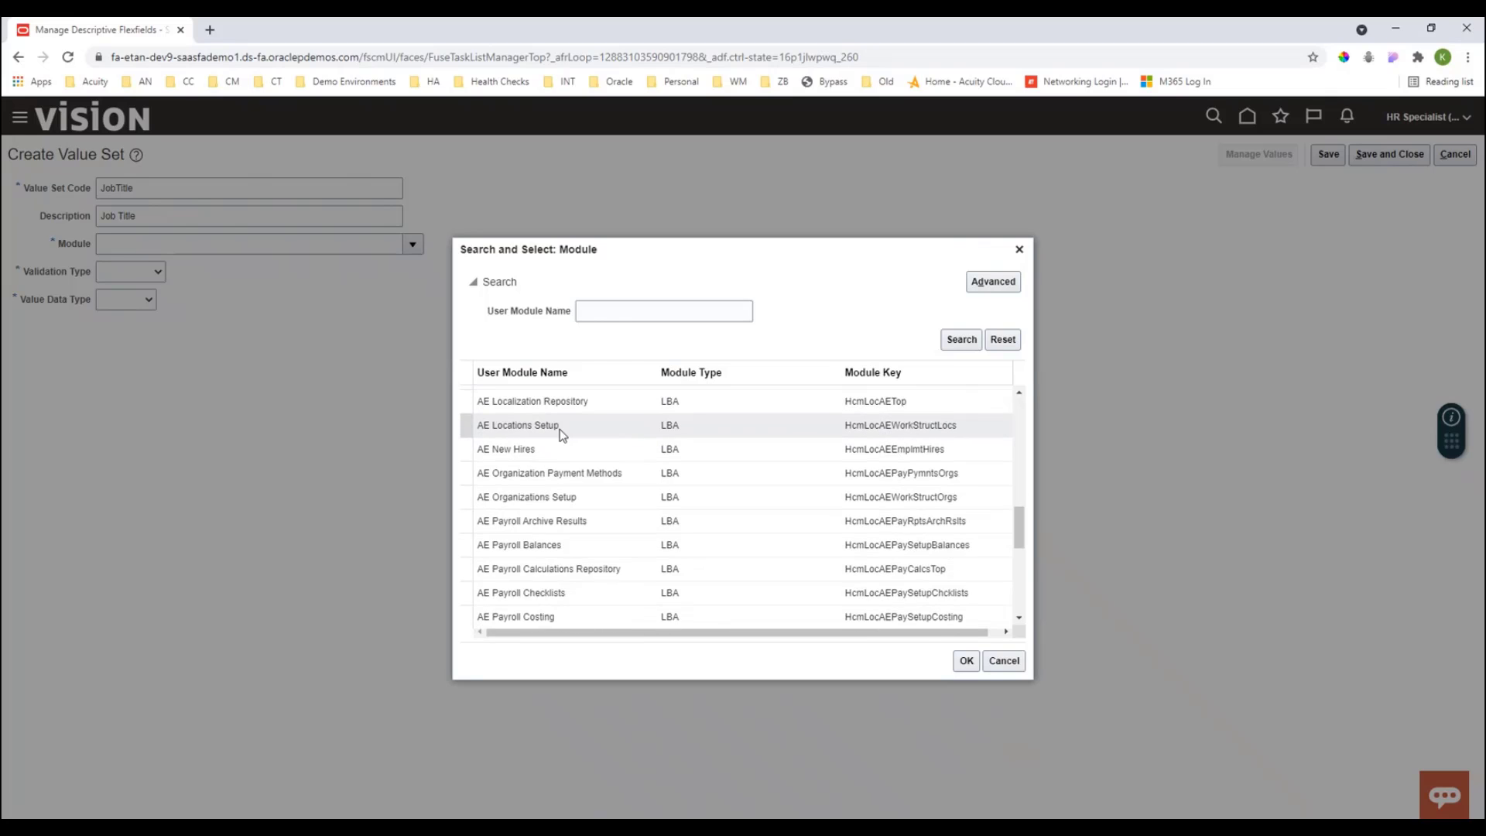
pyautogui.click(560, 430)
pyautogui.scroll(-5, 571, 433)
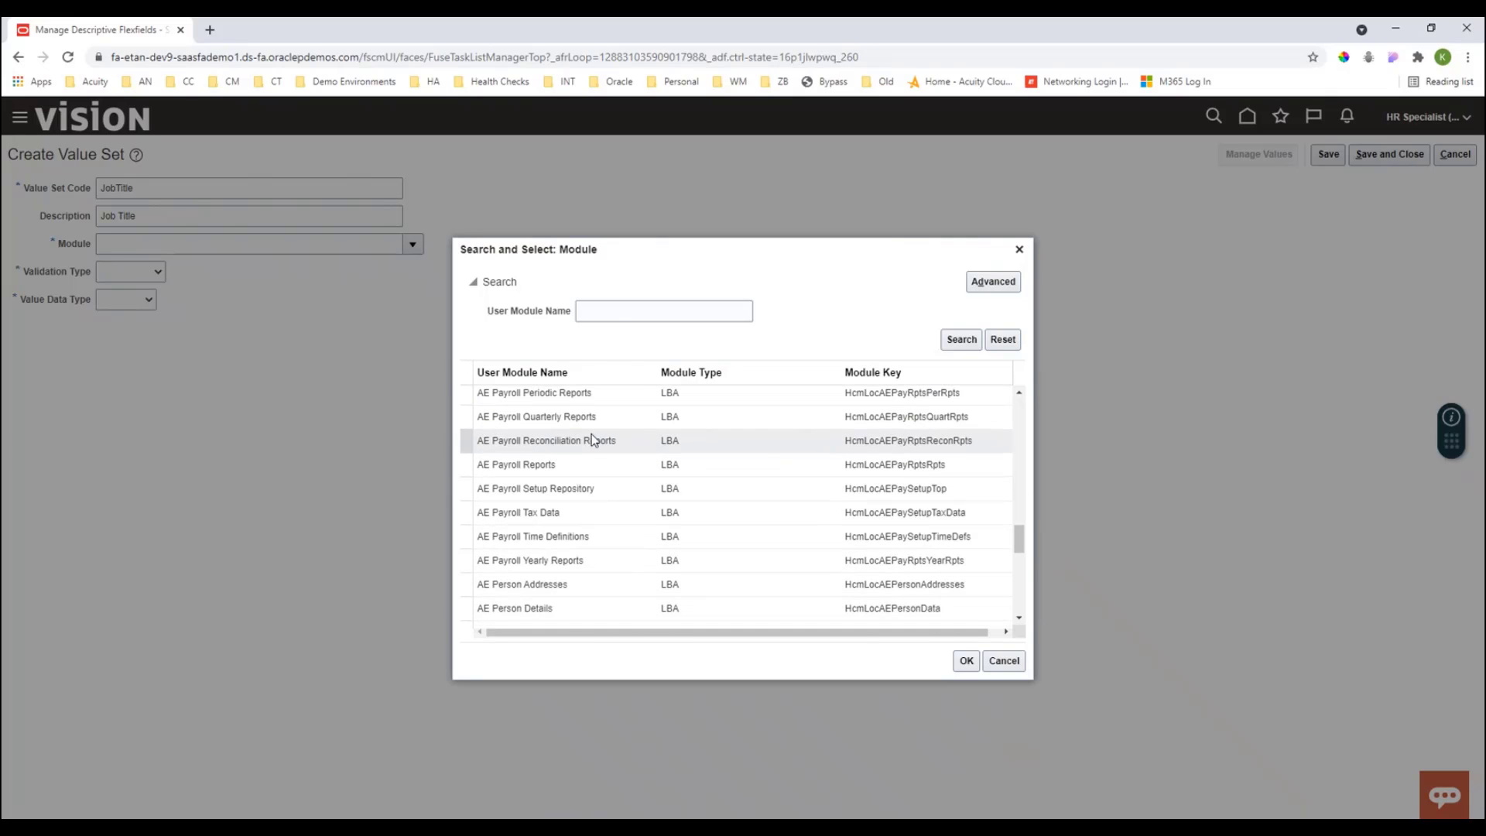
pyautogui.click(618, 303)
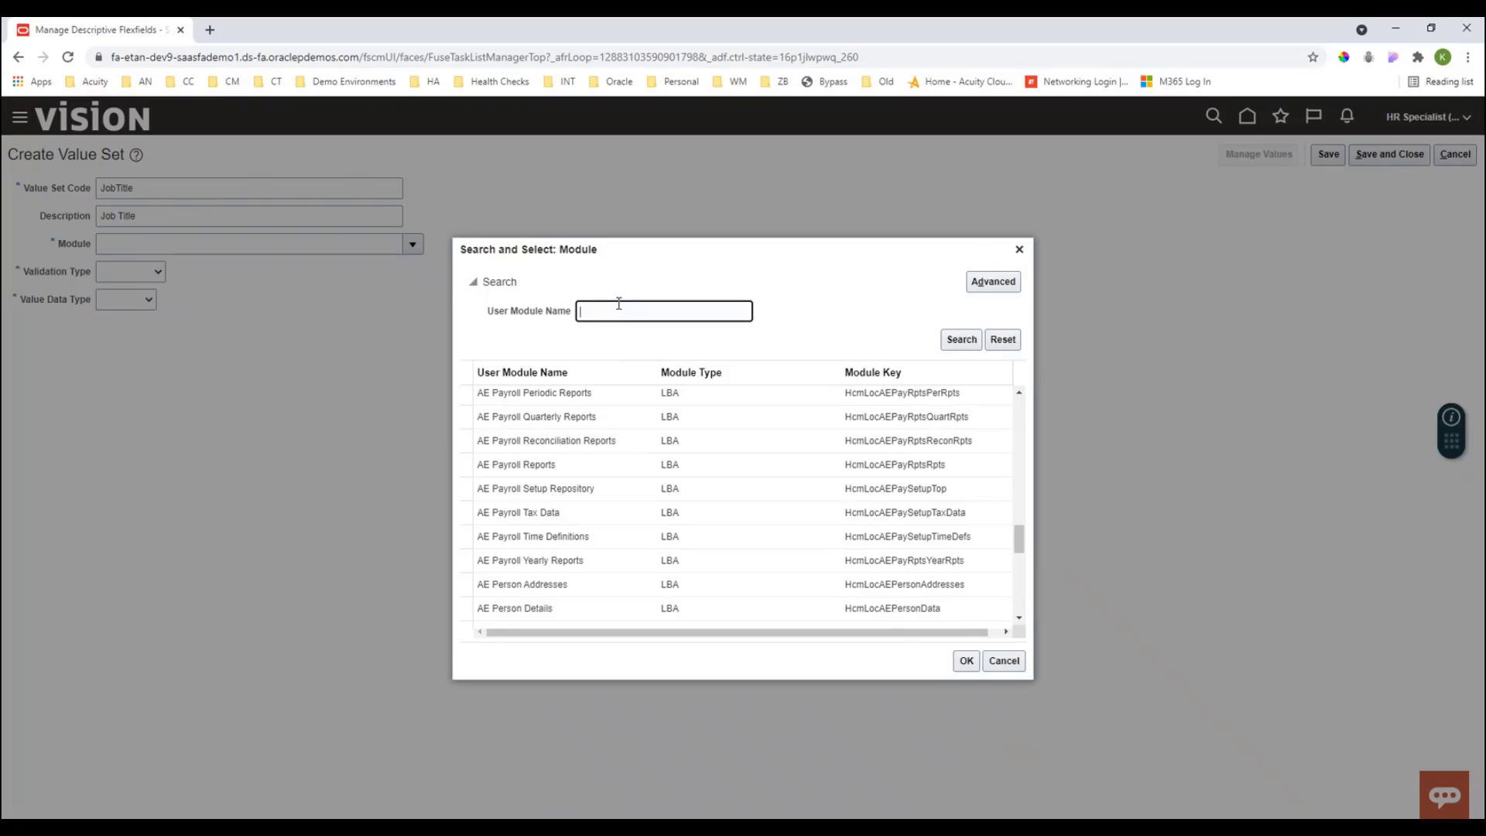
pyautogui.write('talent')
pyautogui.click(960, 341)
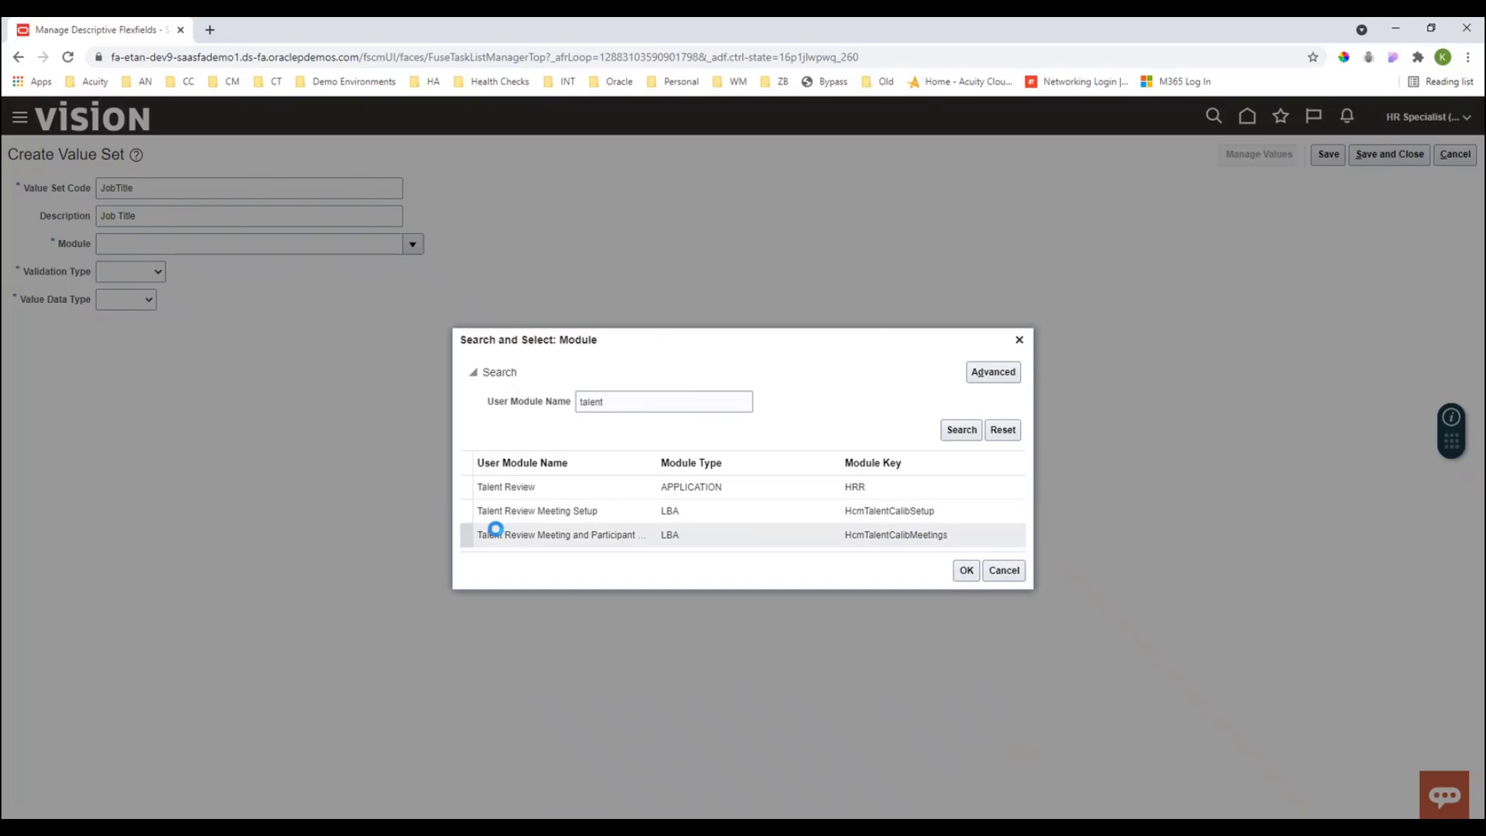
# - Search modules for performance and set the value set's module to Performance Management
pyautogui.moveTo(622, 398); pyautogui.dragTo(551, 401)
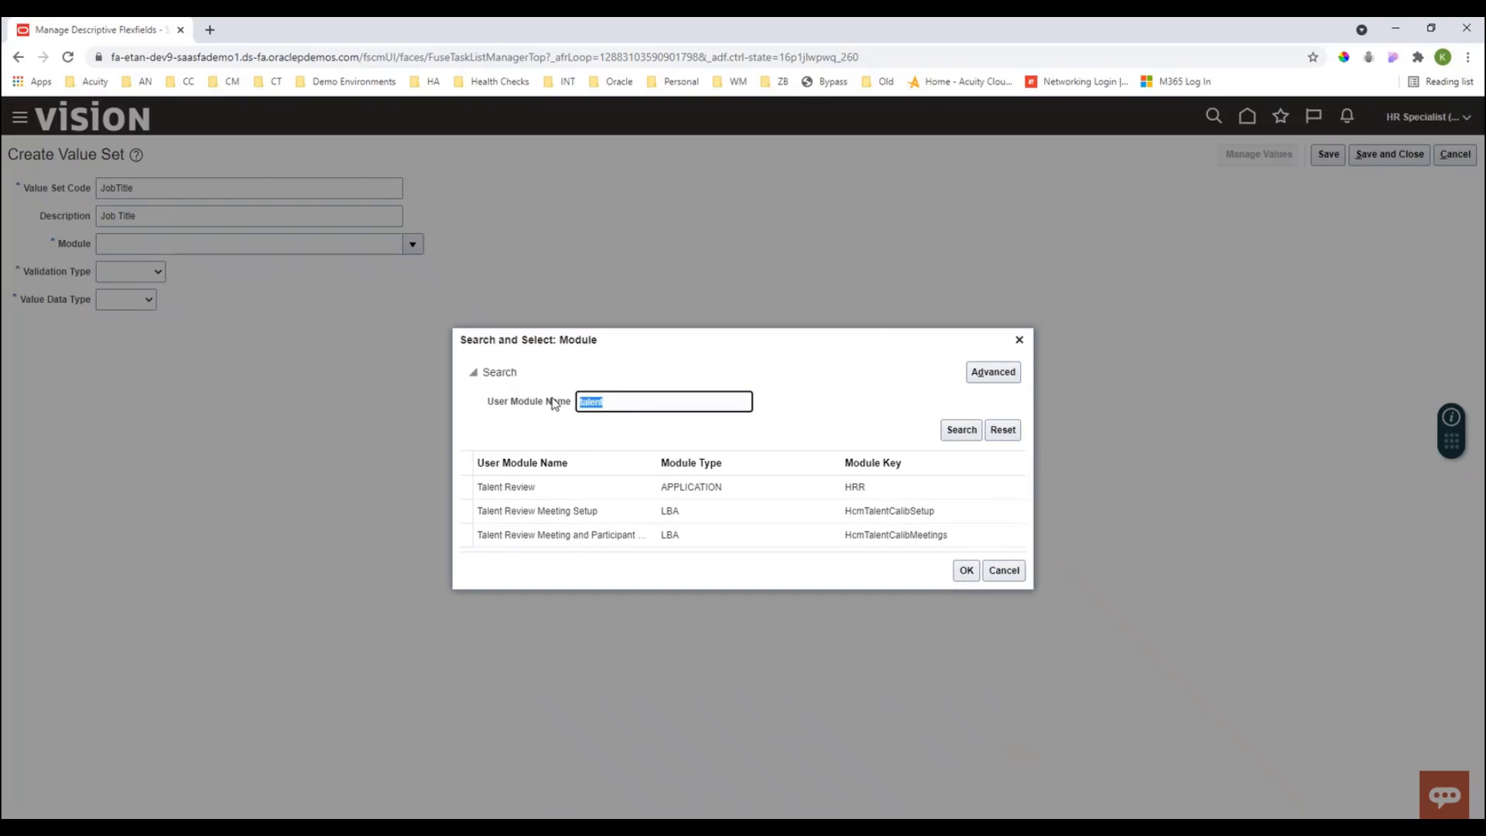
pyautogui.write('performance')
pyautogui.click(958, 432)
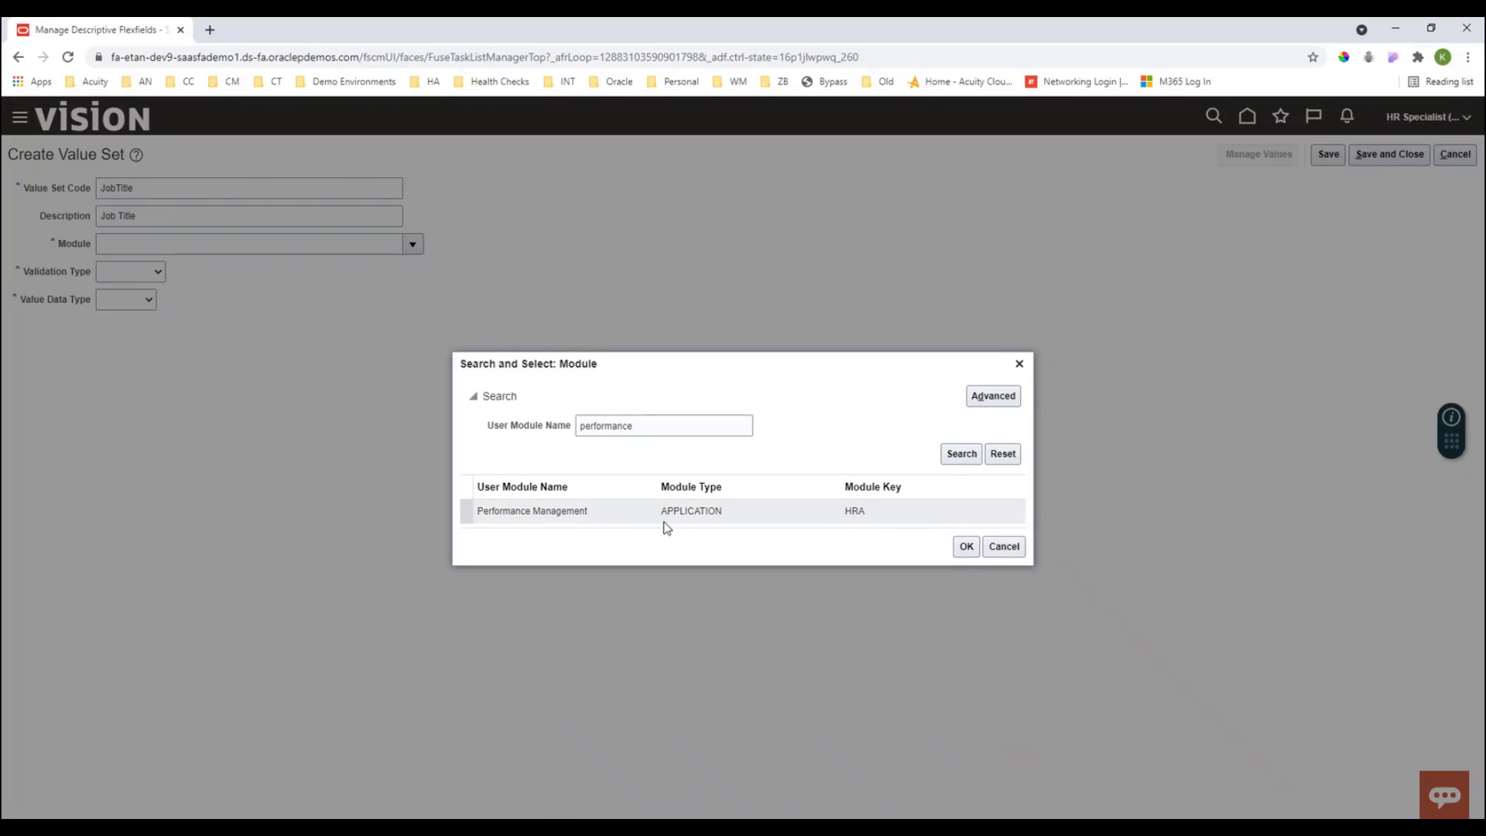
pyautogui.click(553, 510)
pyautogui.click(968, 547)
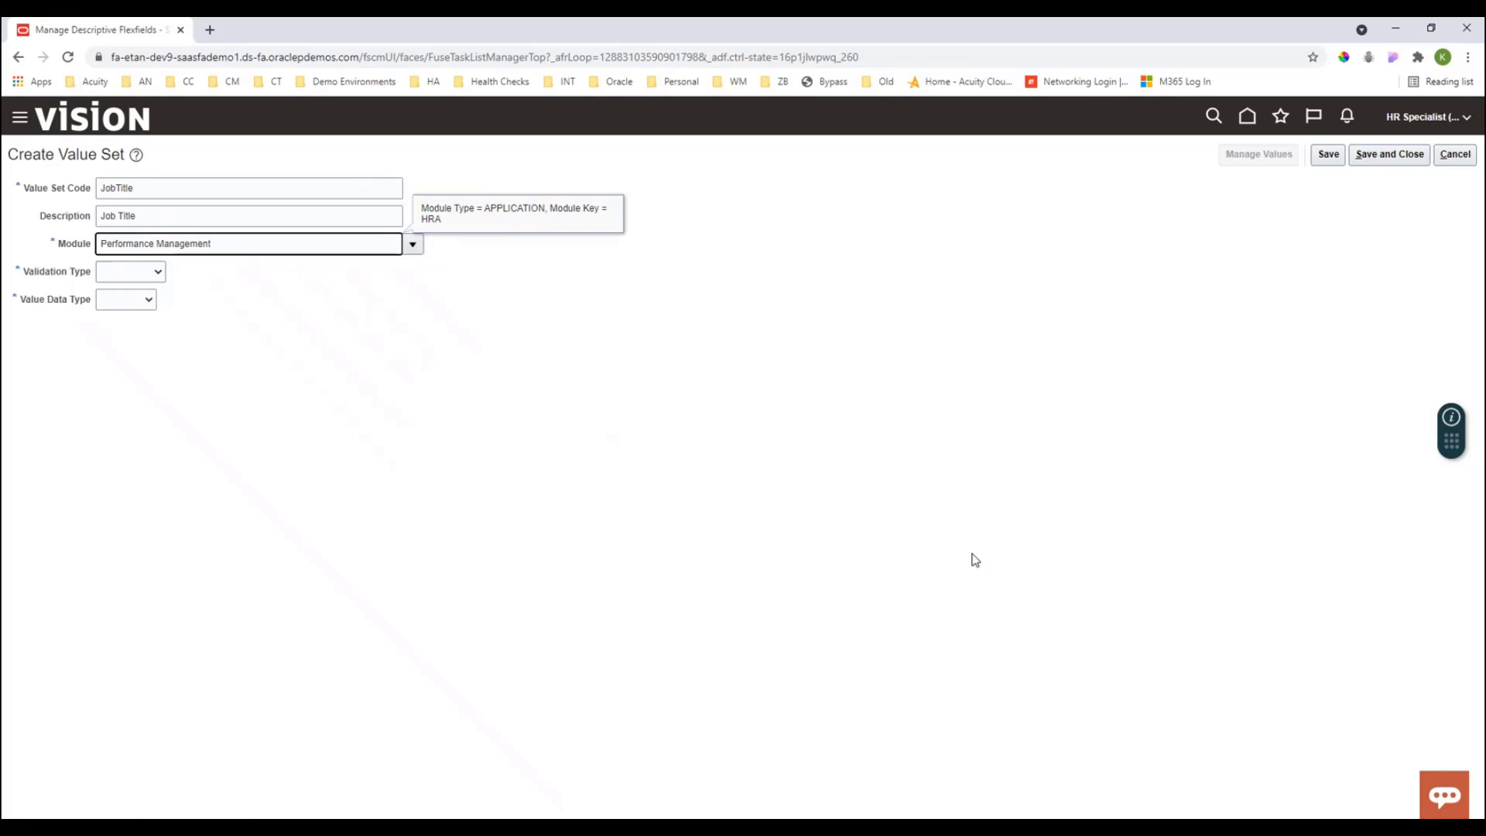
# - Set the validation type to Independent and the value data type to Character
pyautogui.click(158, 272)
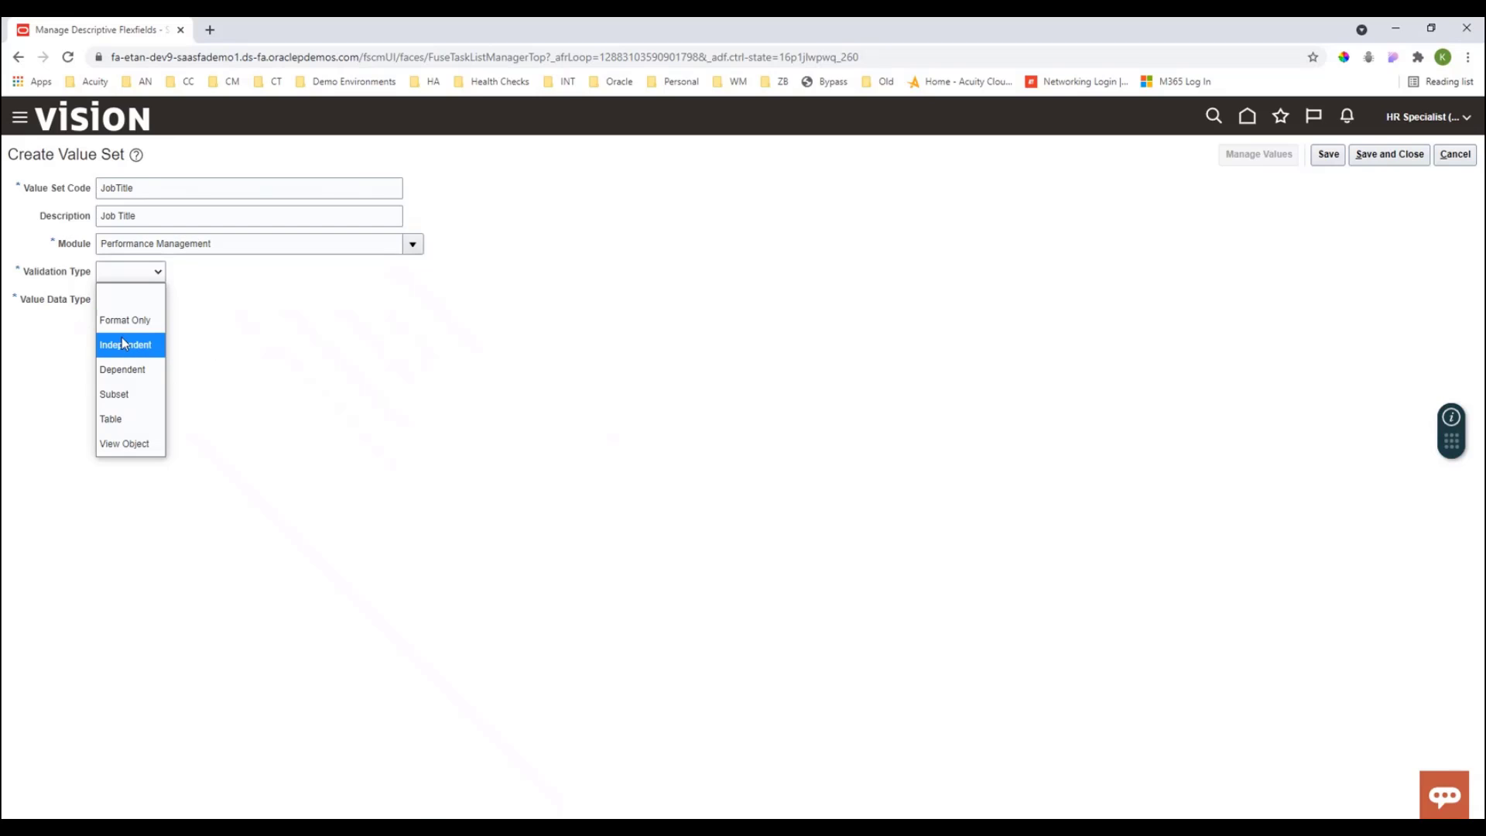
pyautogui.click(126, 345)
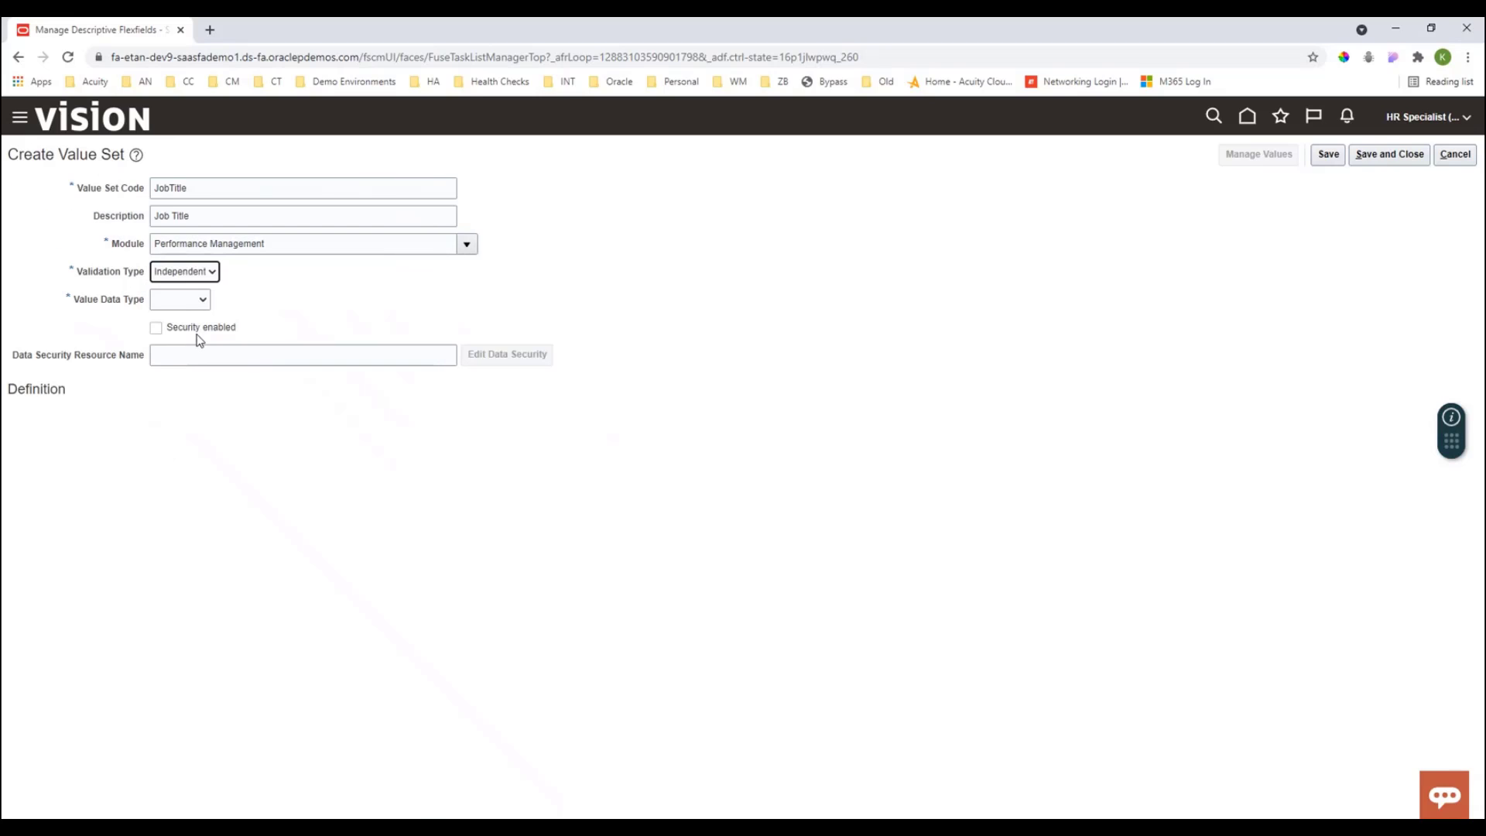
pyautogui.click(204, 301)
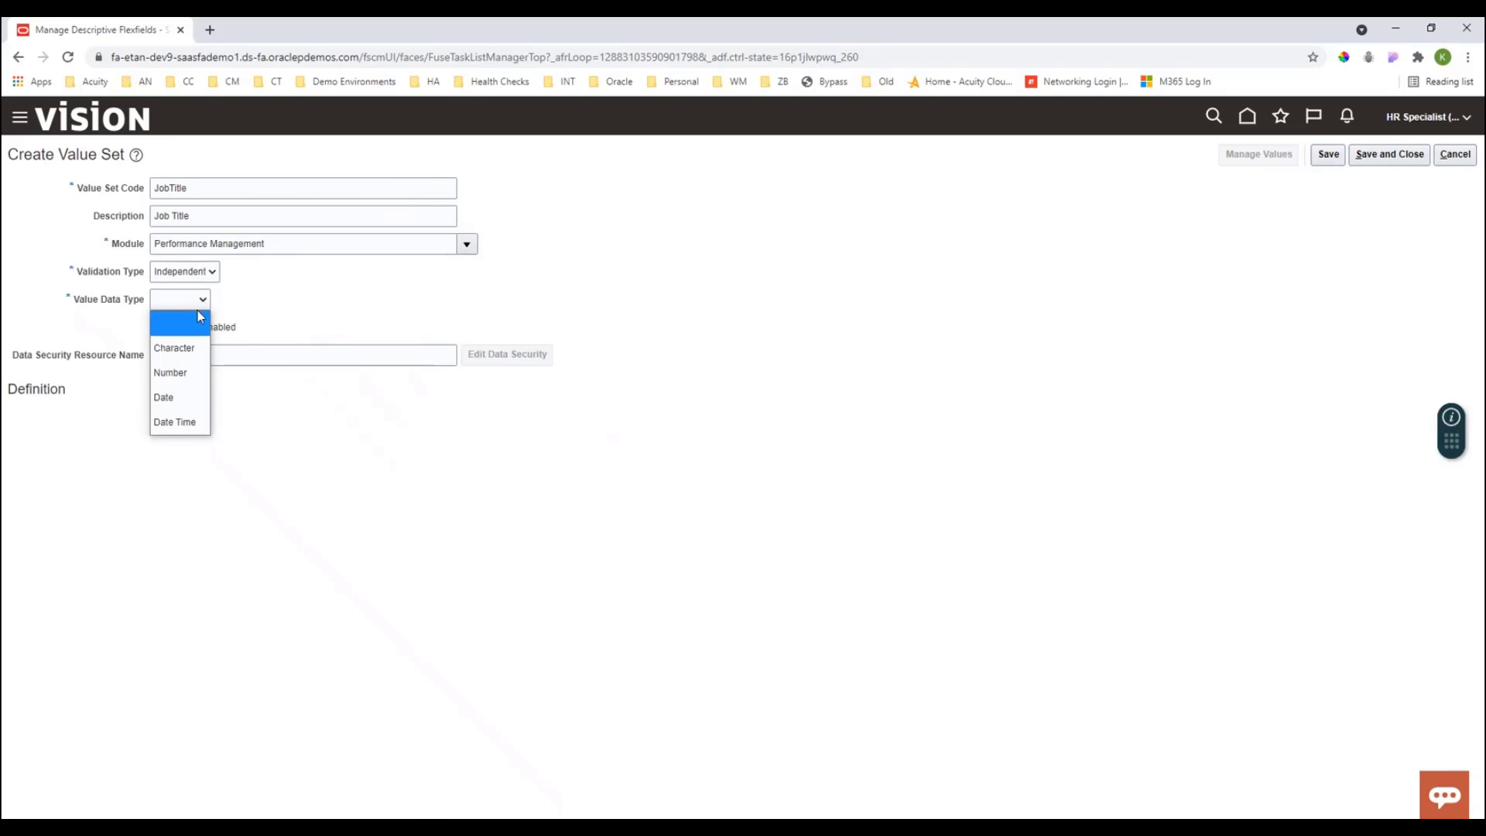
pyautogui.click(184, 358)
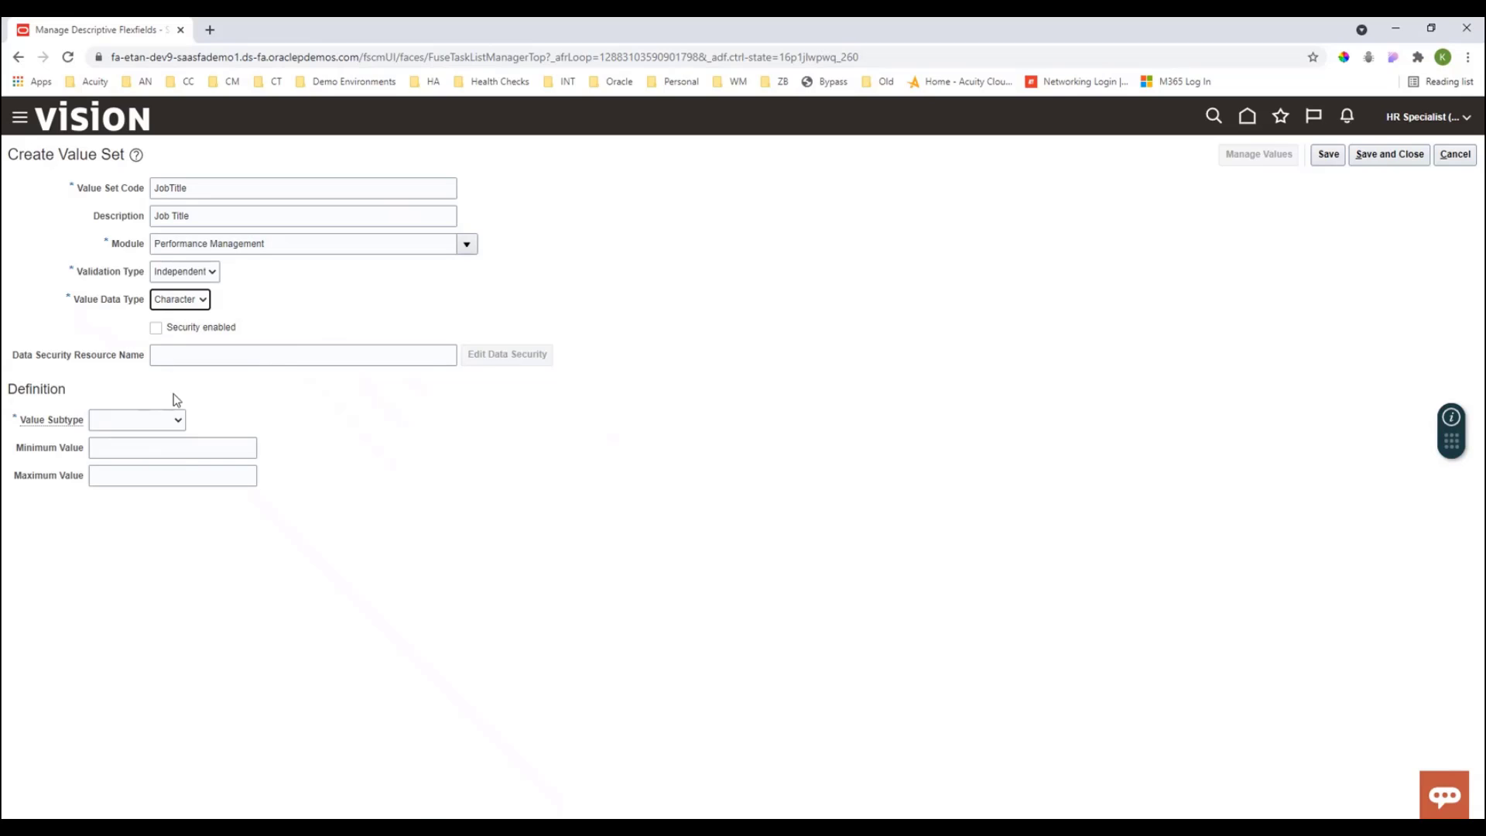
# - Set the value subtype to Text and enter 50 as the maximum value
pyautogui.click(128, 424)
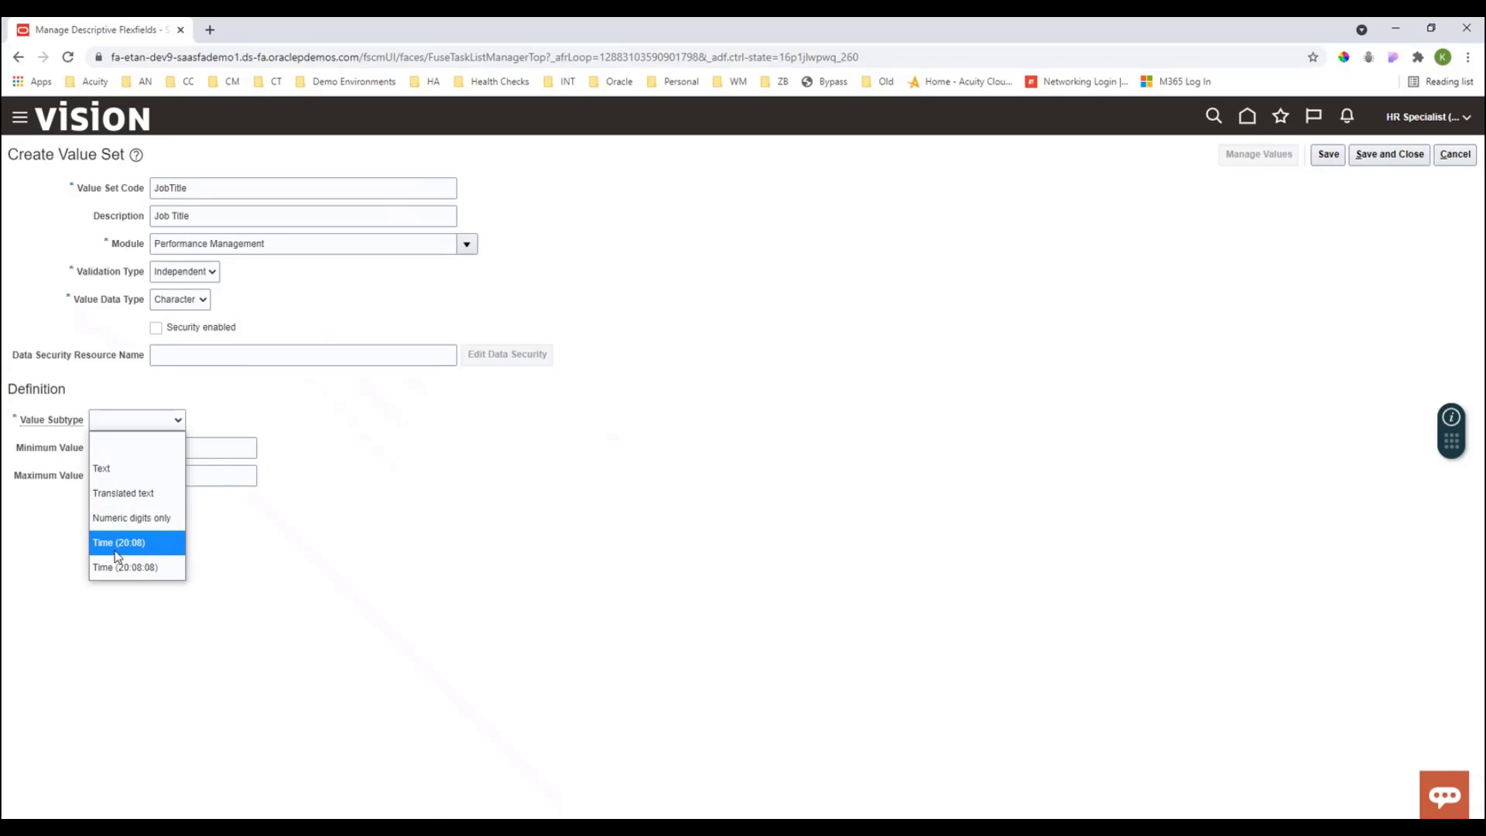
pyautogui.click(127, 468)
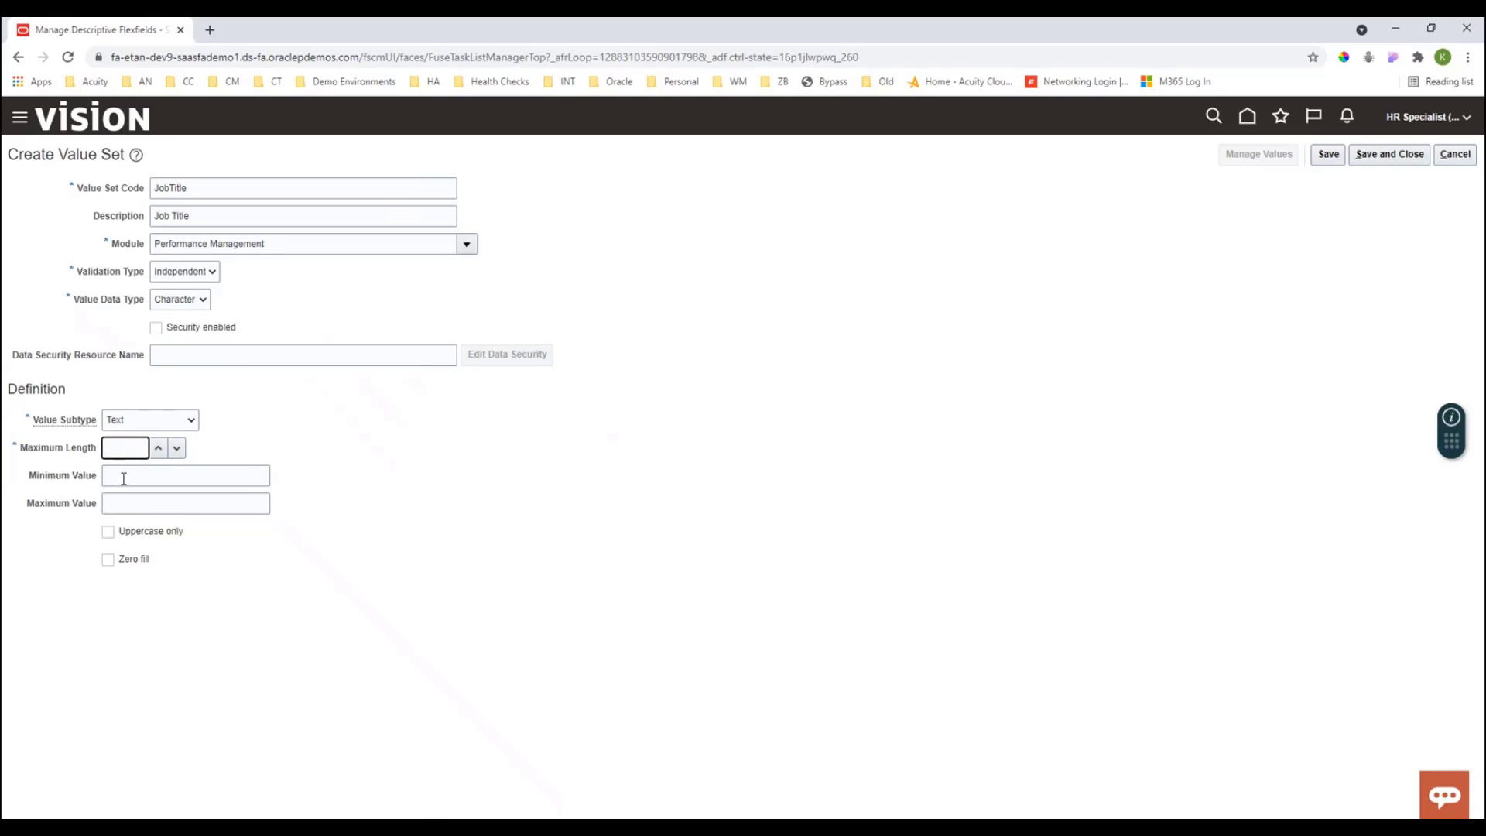
pyautogui.click(124, 475)
pyautogui.click(133, 502)
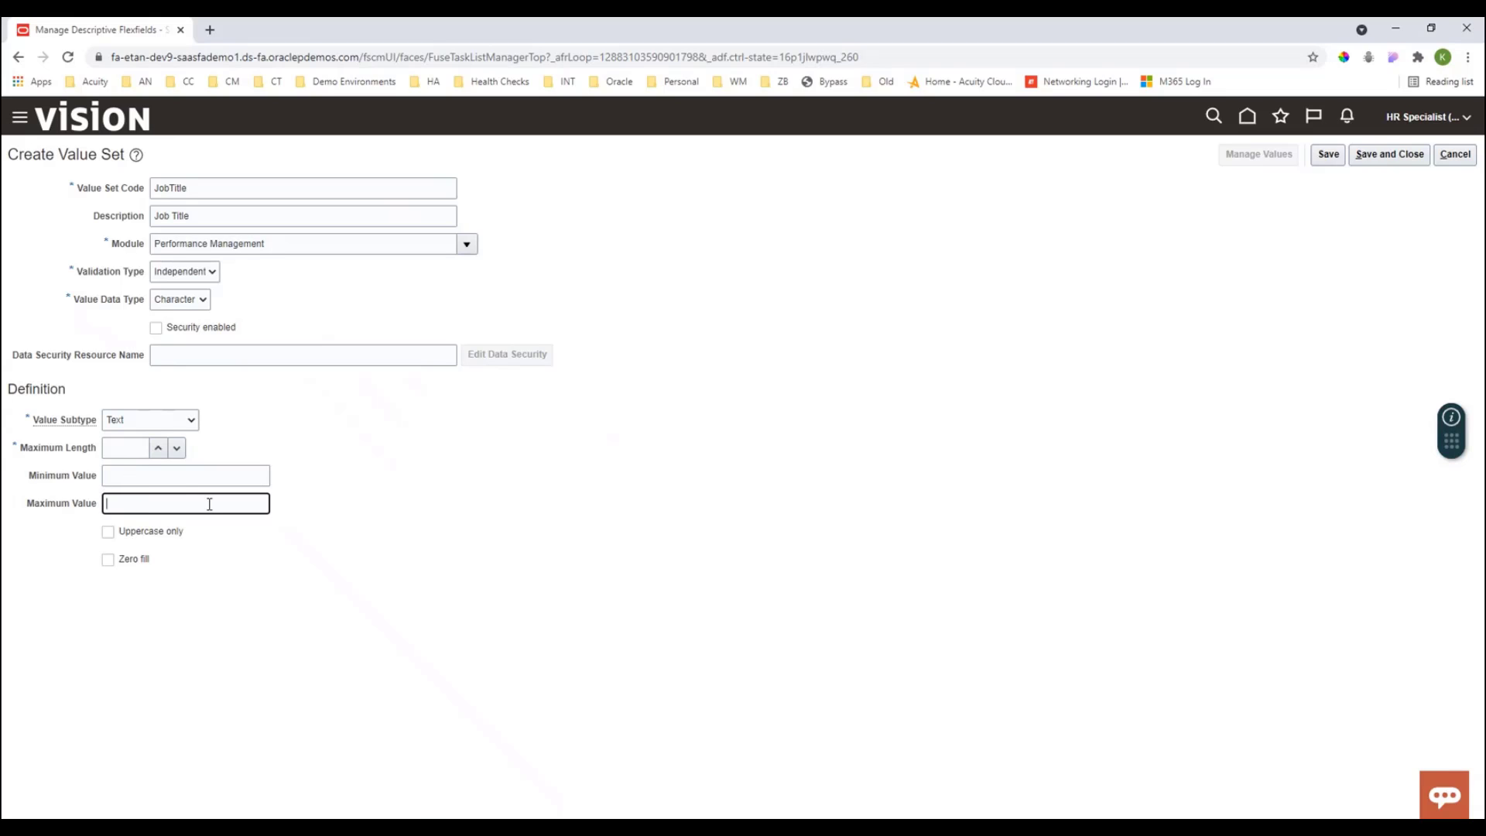
pyautogui.write('50')
pyautogui.click(131, 469)
pyautogui.click(447, 483)
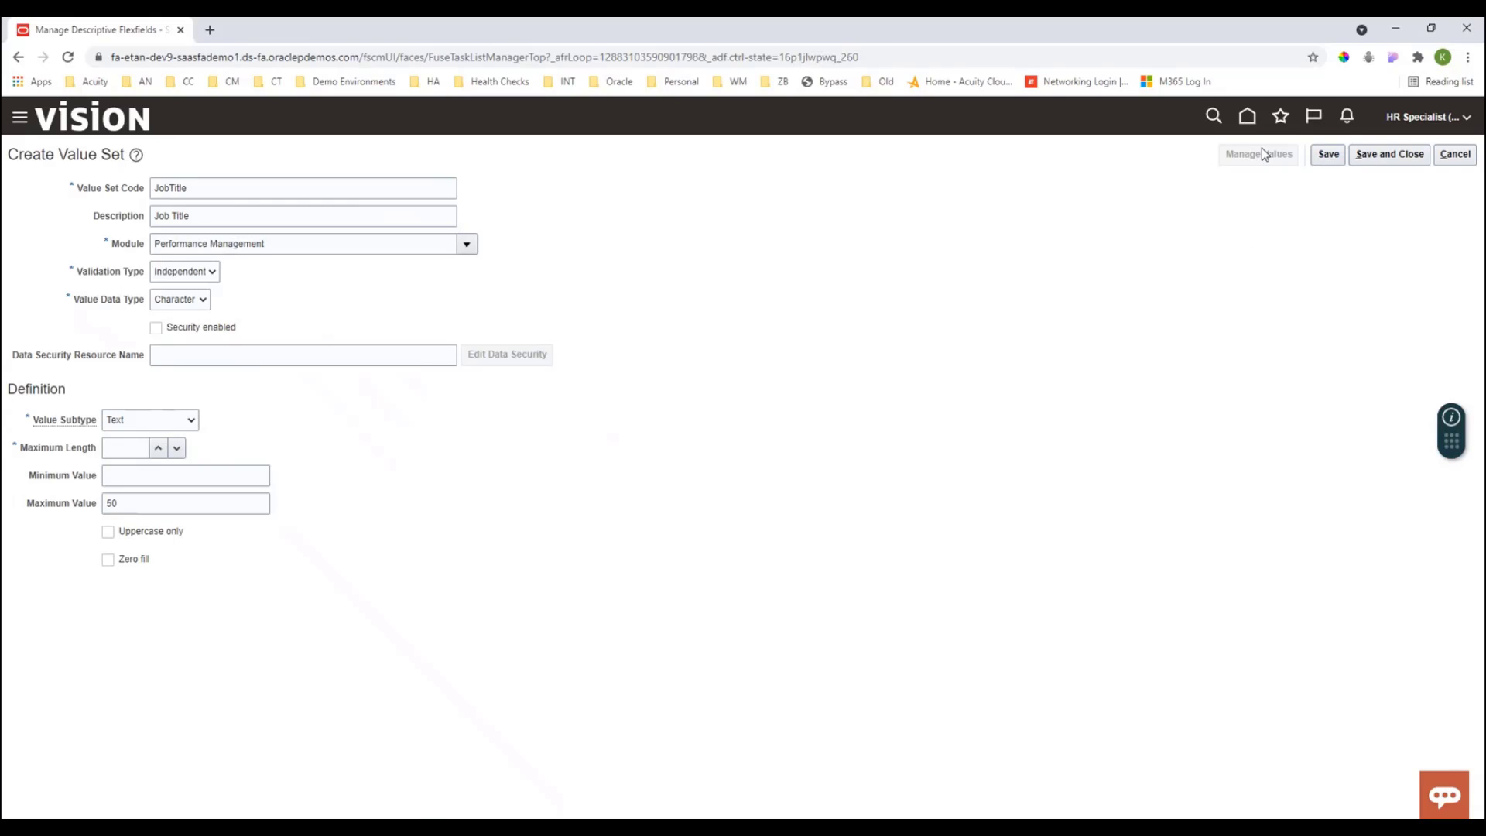
# - Try to save the value set
pyautogui.click(1324, 159)
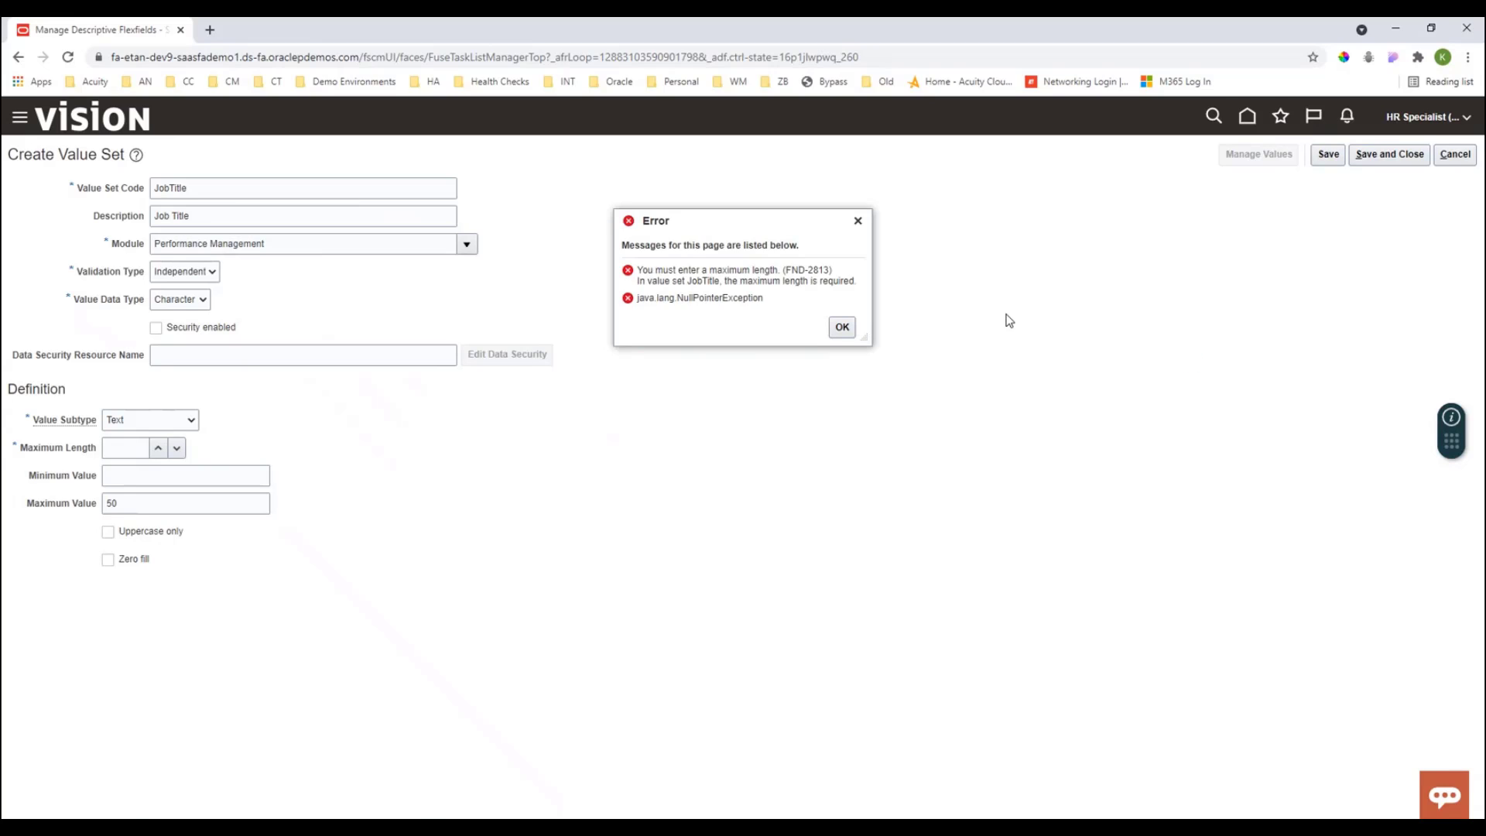
pyautogui.click(843, 327)
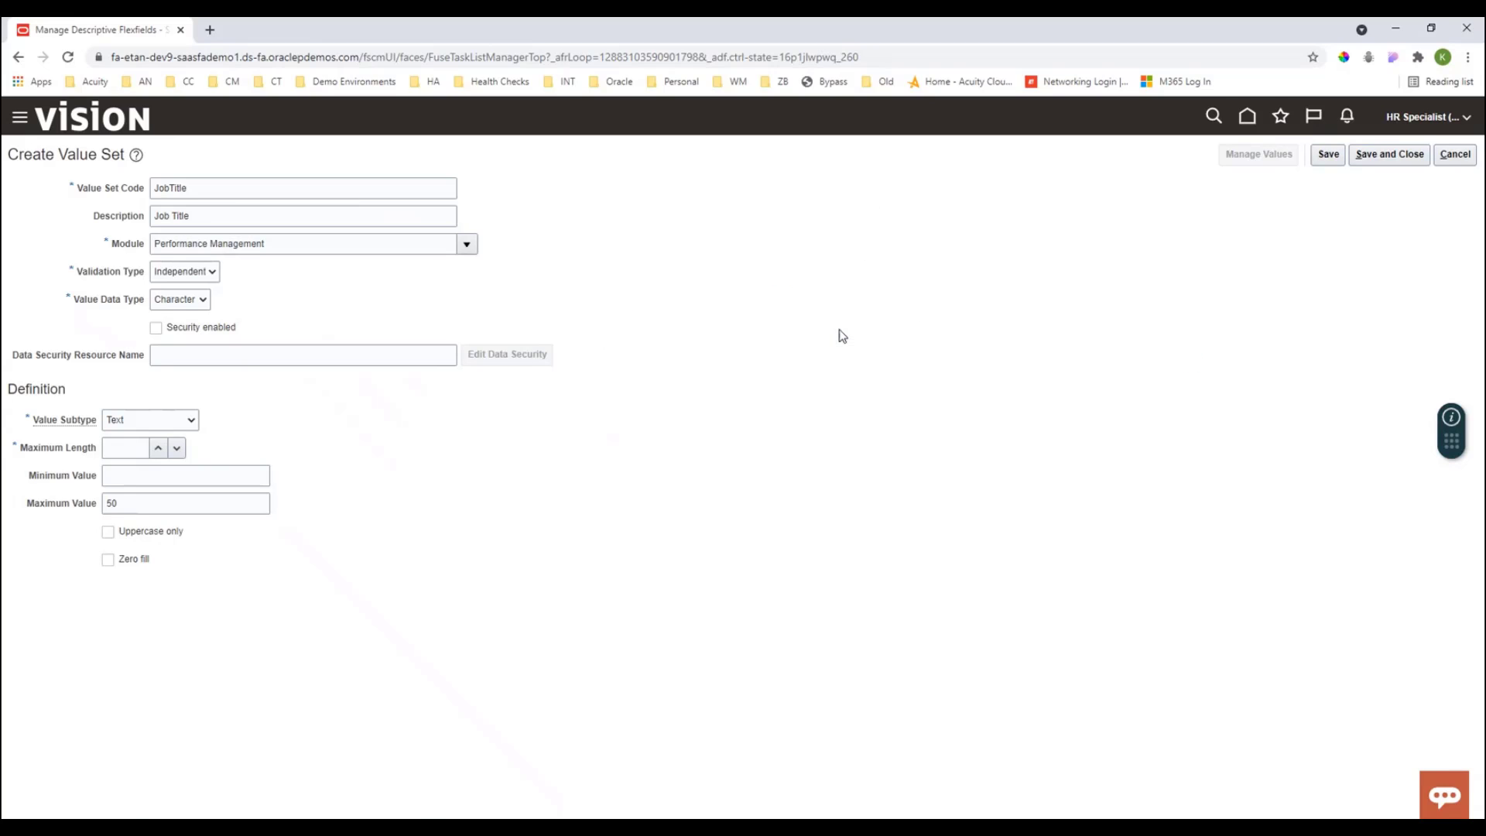
# - Set the maximum length to 50, clear the maximum value, and save the value set
pyautogui.click(109, 476)
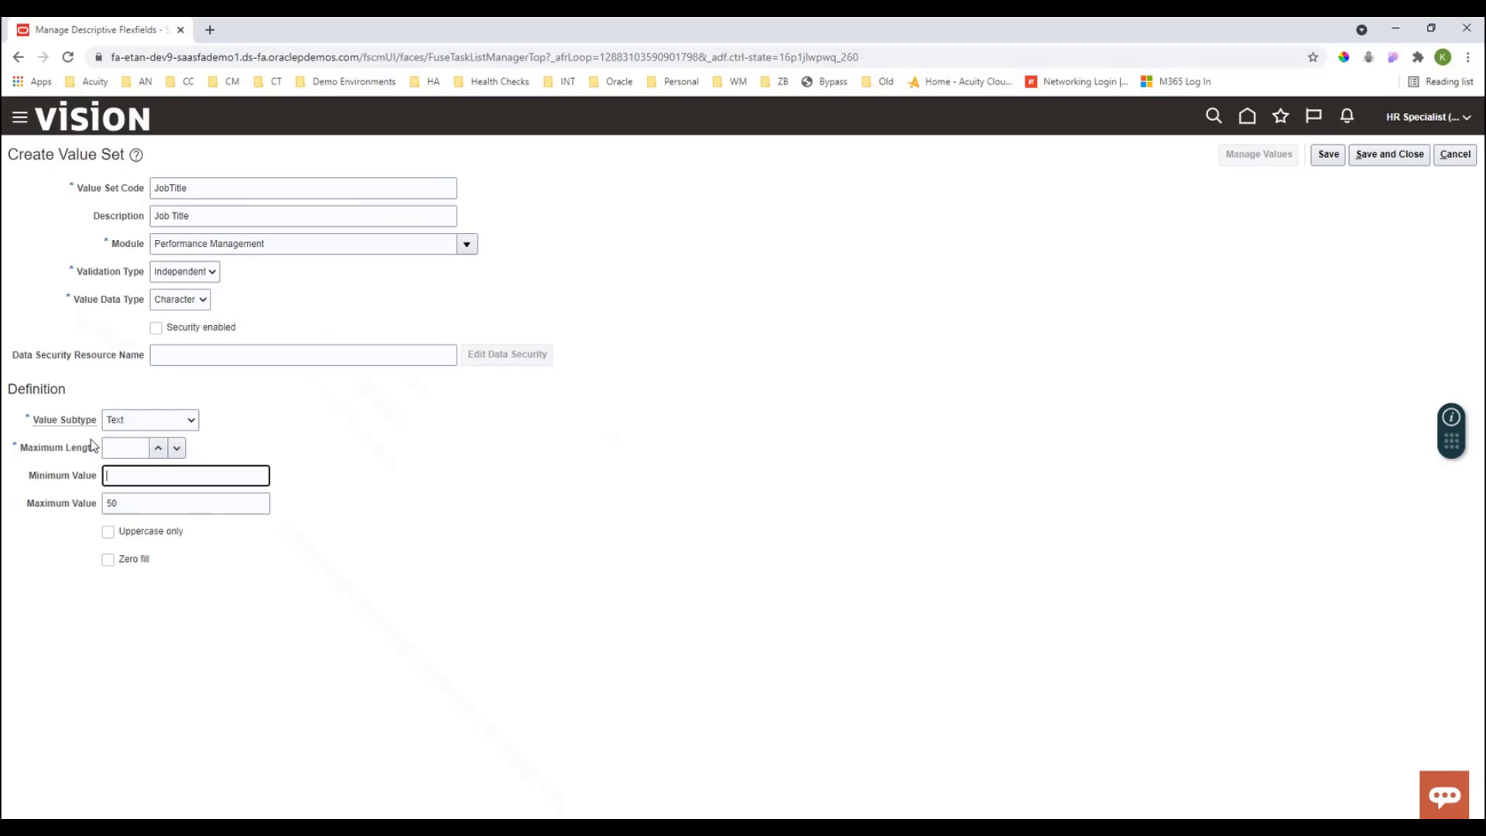
pyautogui.click(129, 443)
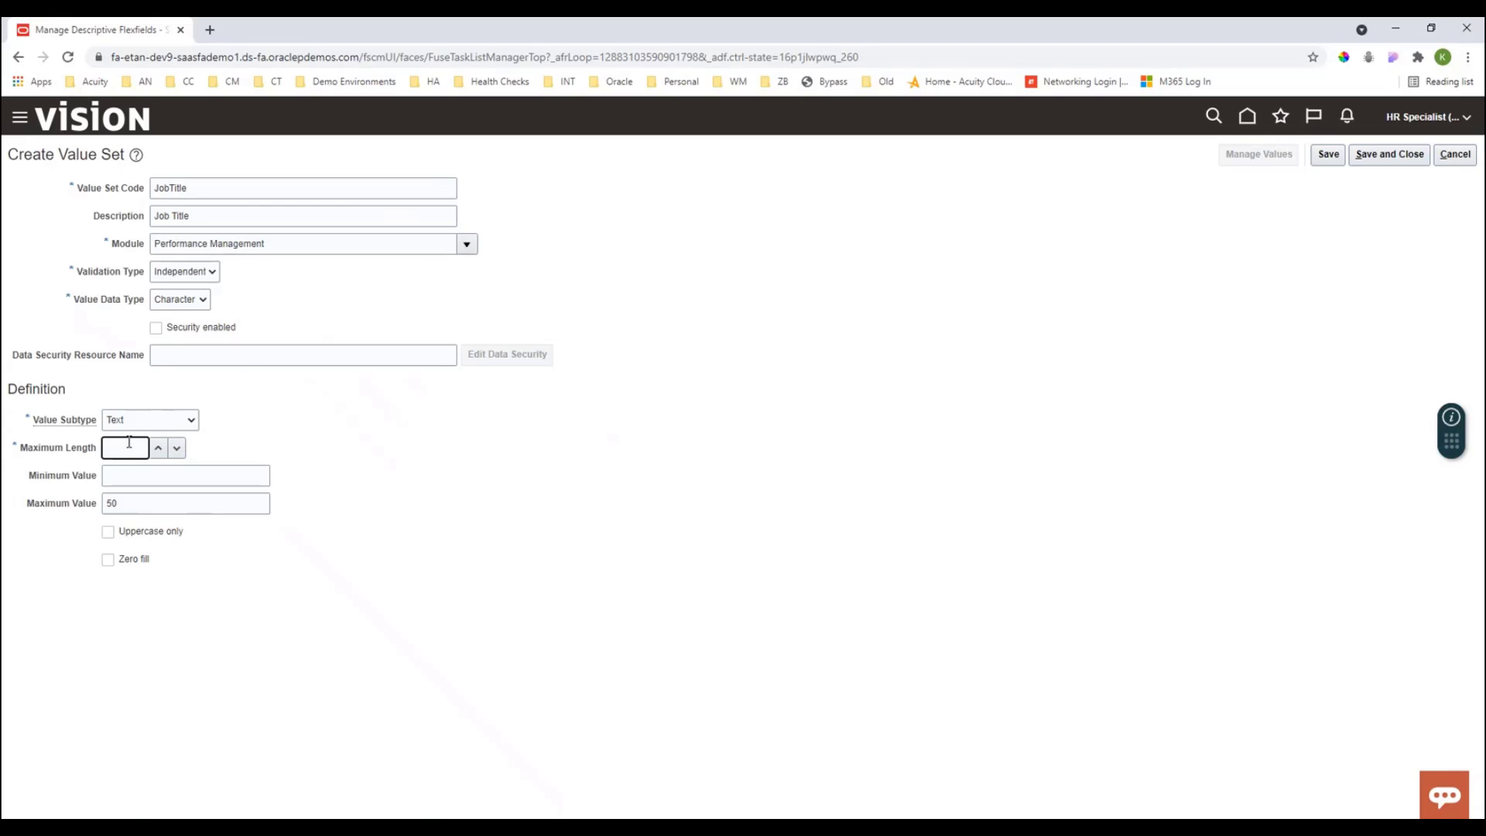
pyautogui.write('50')
pyautogui.click(107, 503)
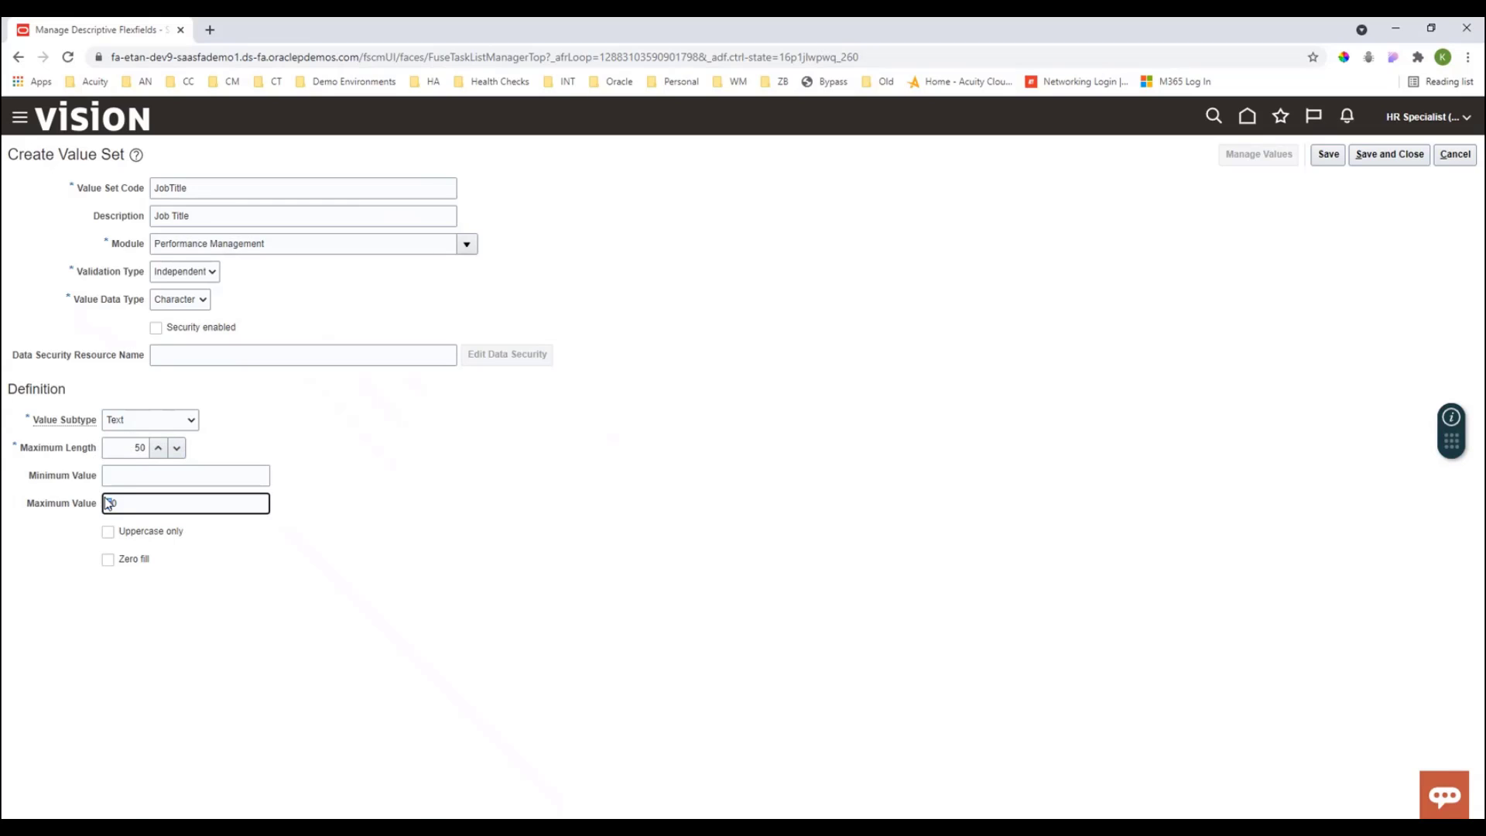
pyautogui.press('Delete')
pyautogui.press('Delete')
pyautogui.click(1328, 154)
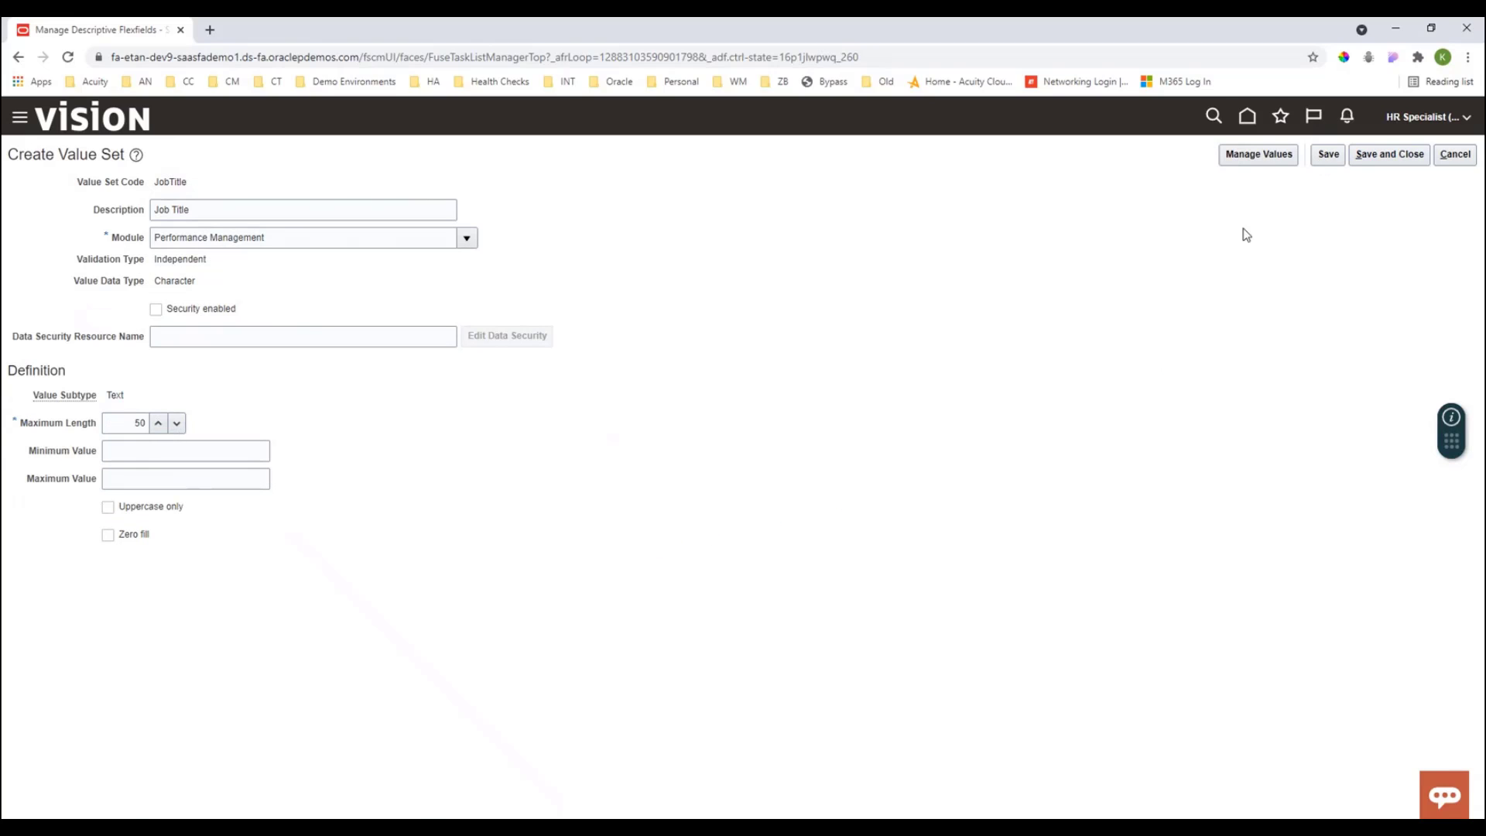
# - Open the value set's values and add a new value Director
pyautogui.click(1265, 154)
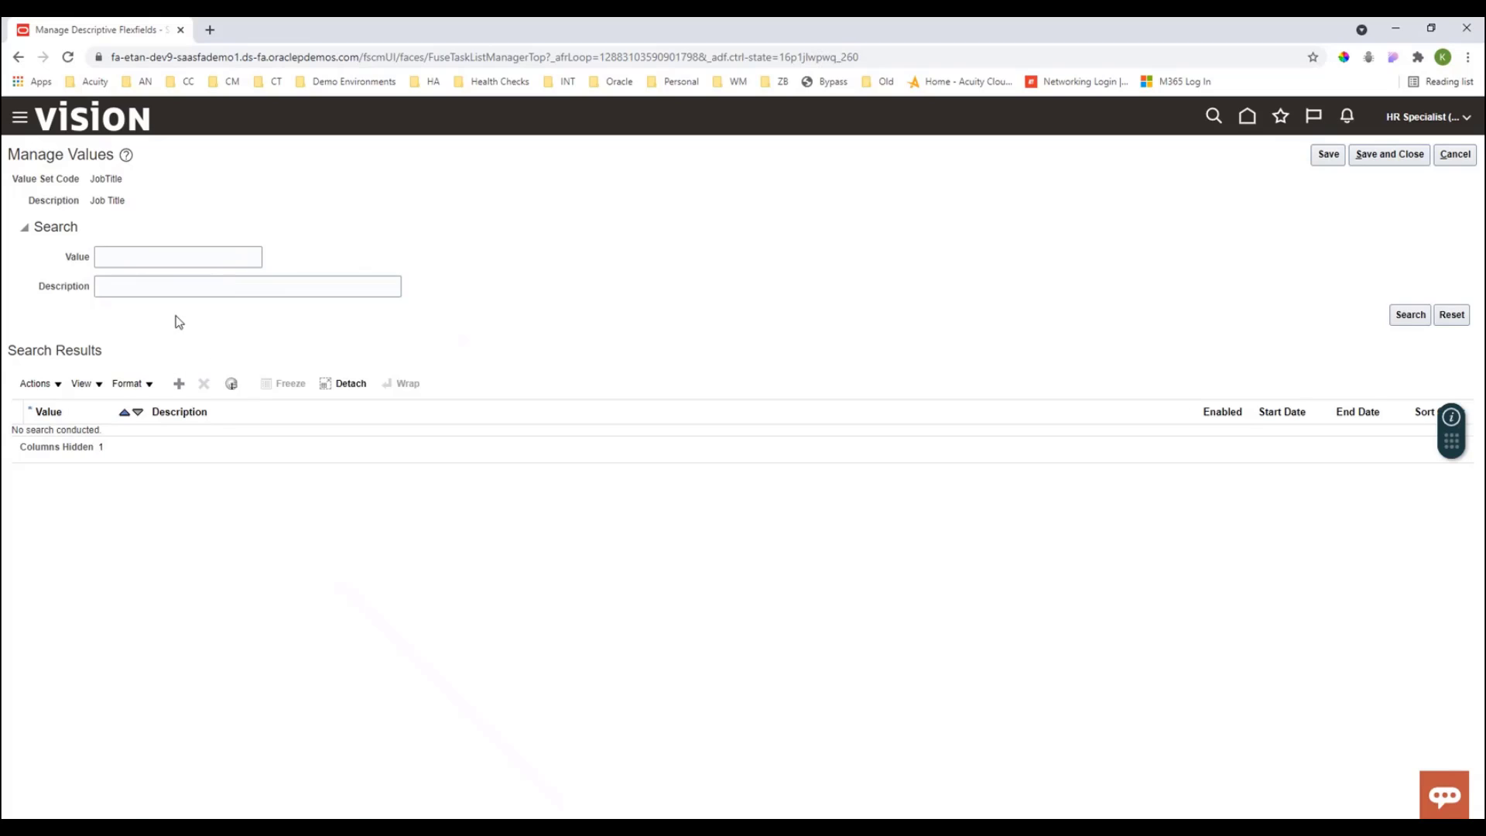
pyautogui.click(179, 384)
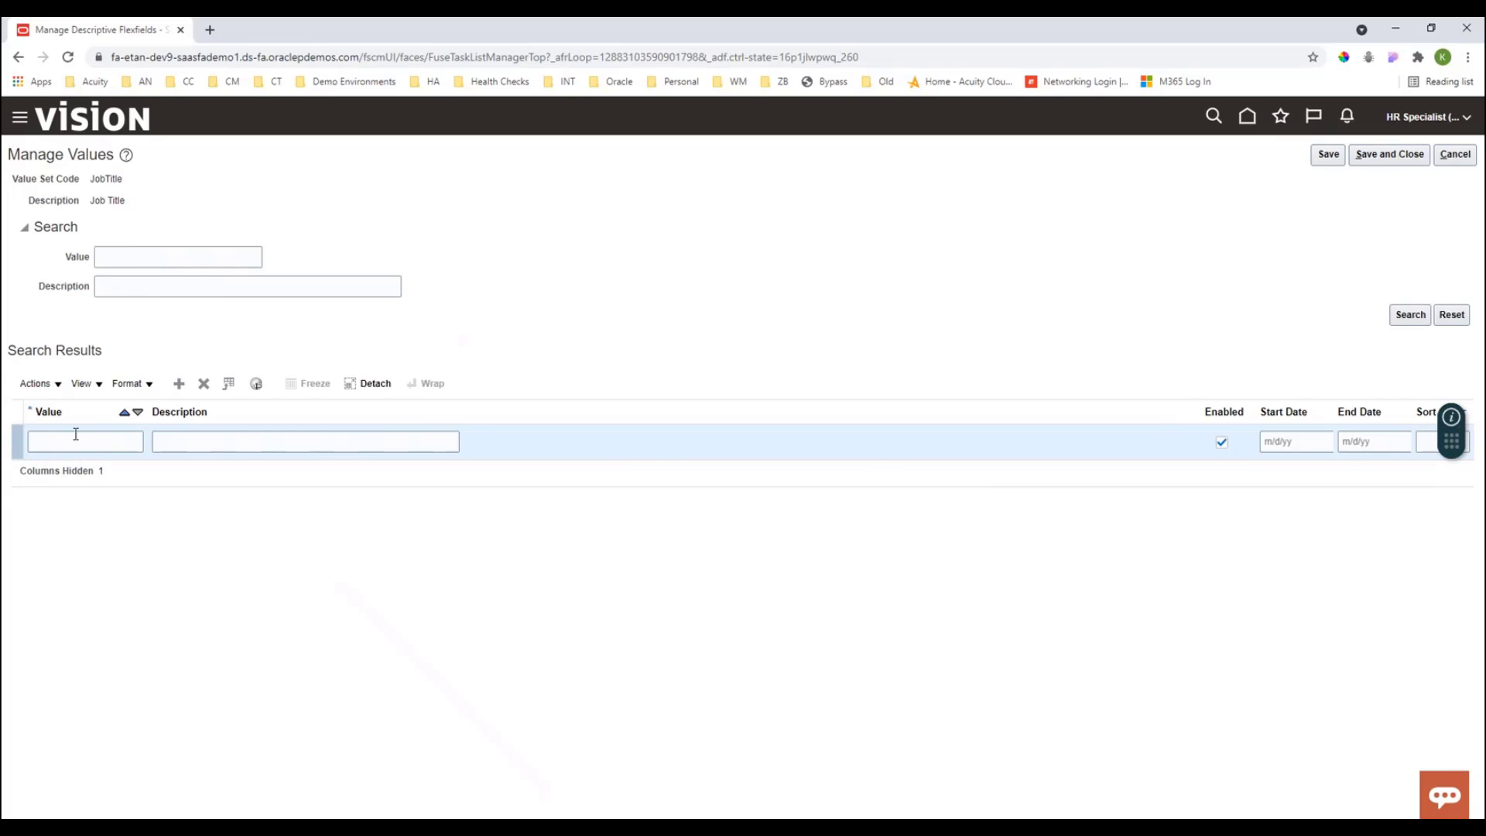
pyautogui.click(75, 438)
pyautogui.click(227, 437)
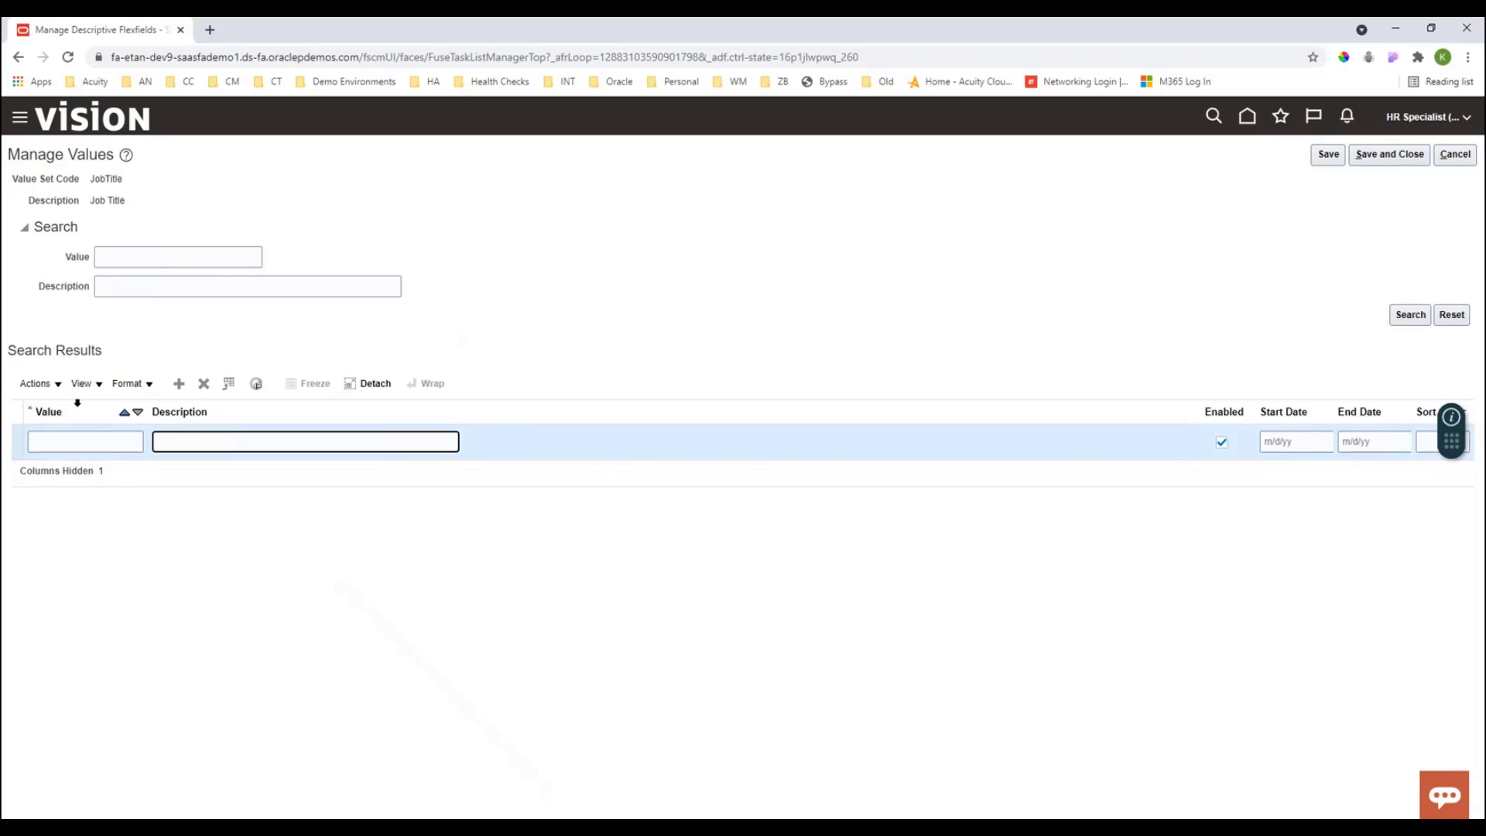
pyautogui.click(89, 441)
pyautogui.write('Director')
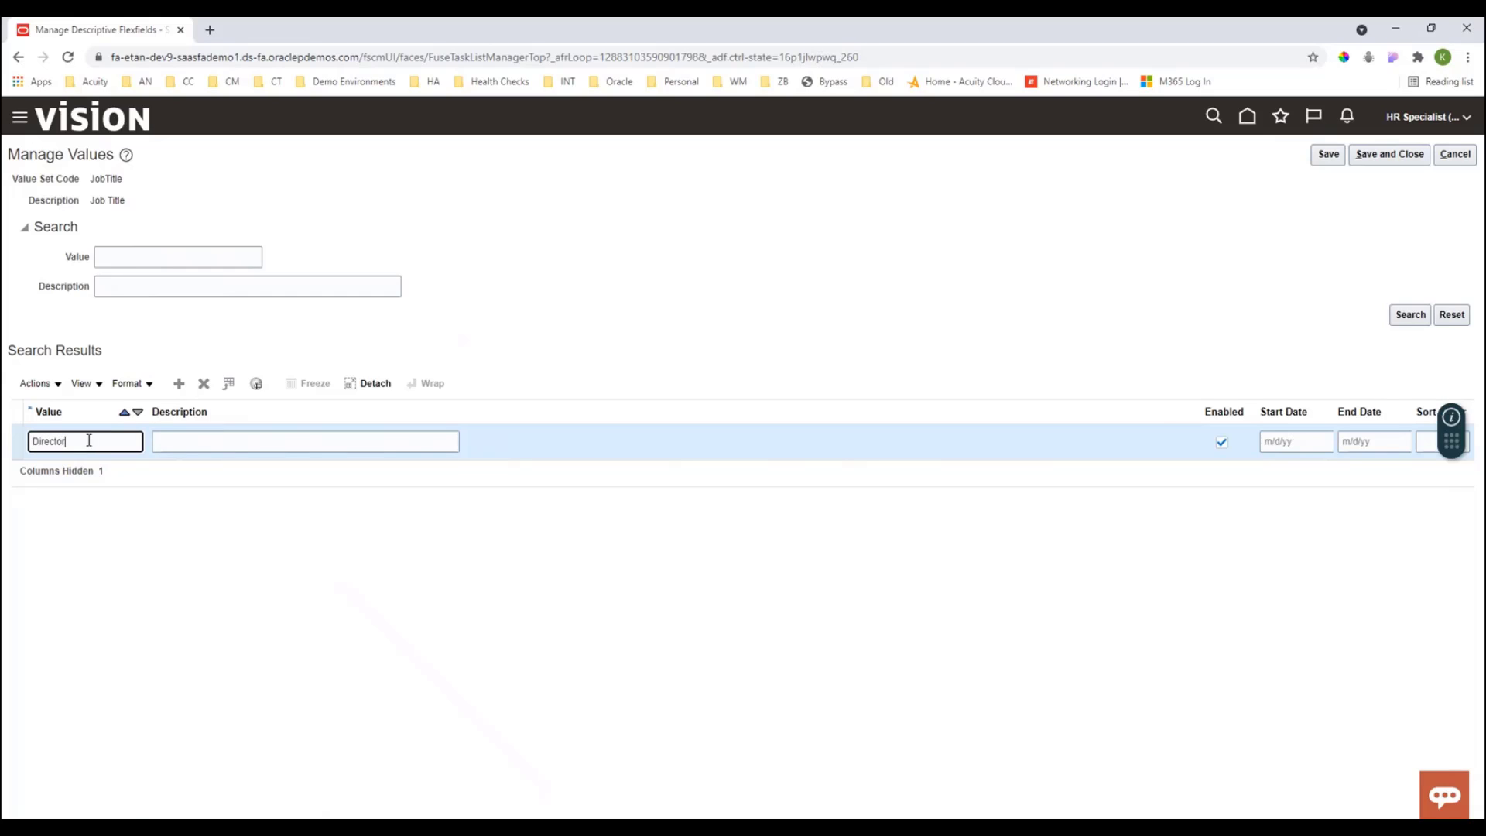
pyautogui.press('Tab')
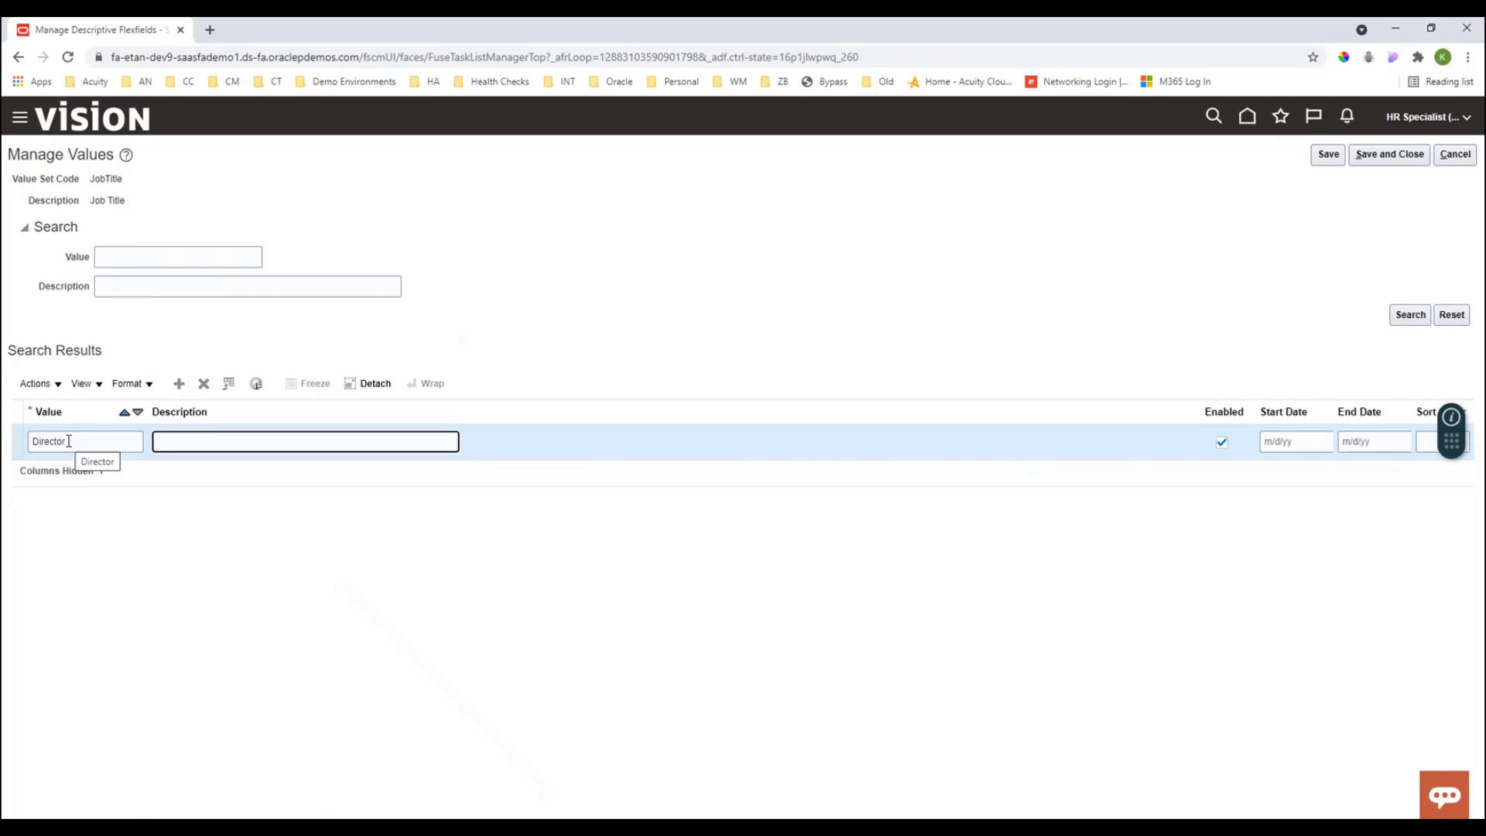
pyautogui.doubleClick(69, 442)
pyautogui.click(205, 440)
# - Add a second value Manager and save and close the values
pyautogui.click(180, 386)
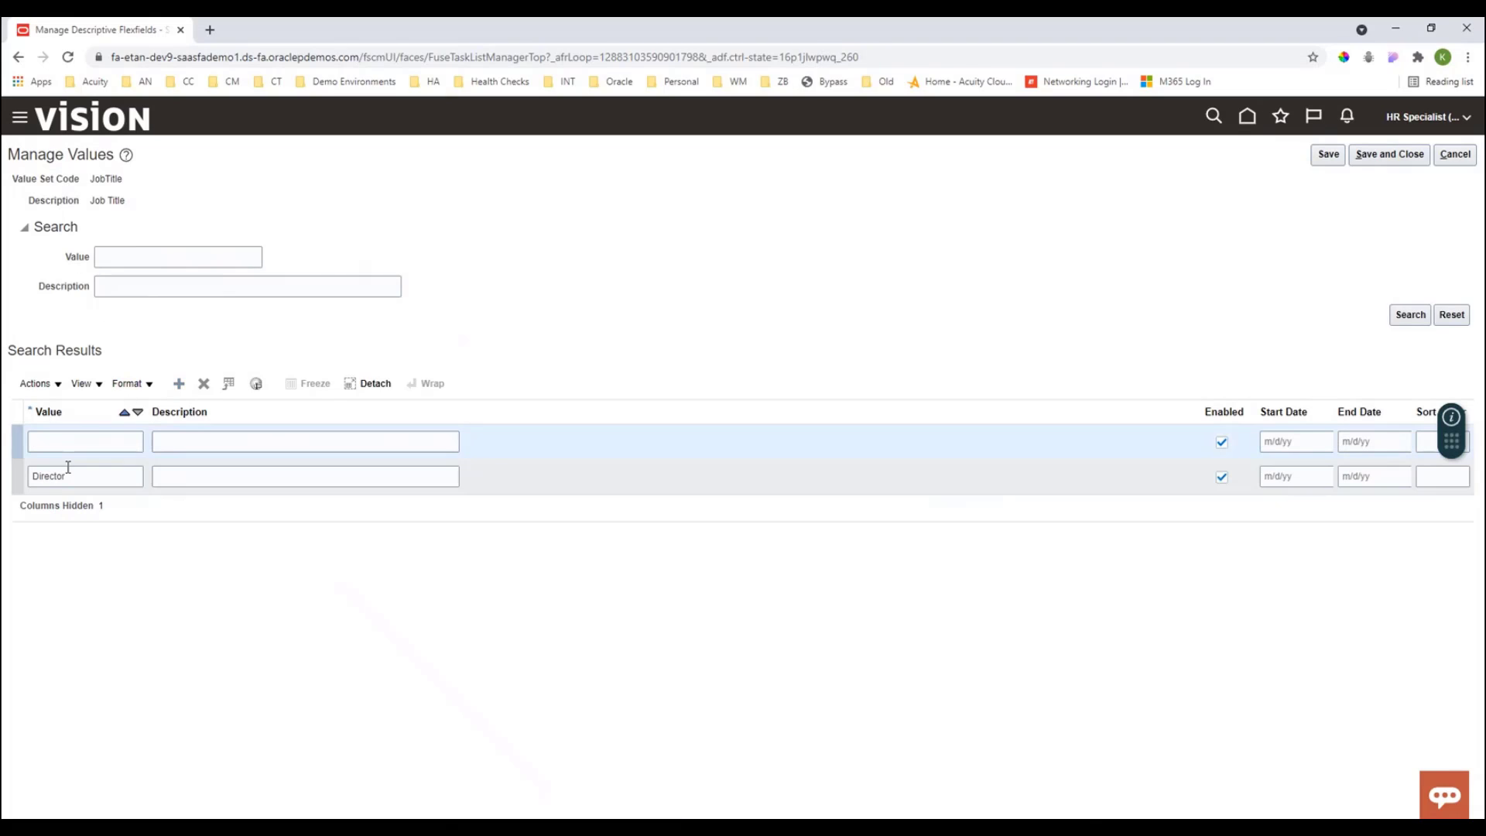
pyautogui.click(65, 442)
pyautogui.write('Manager')
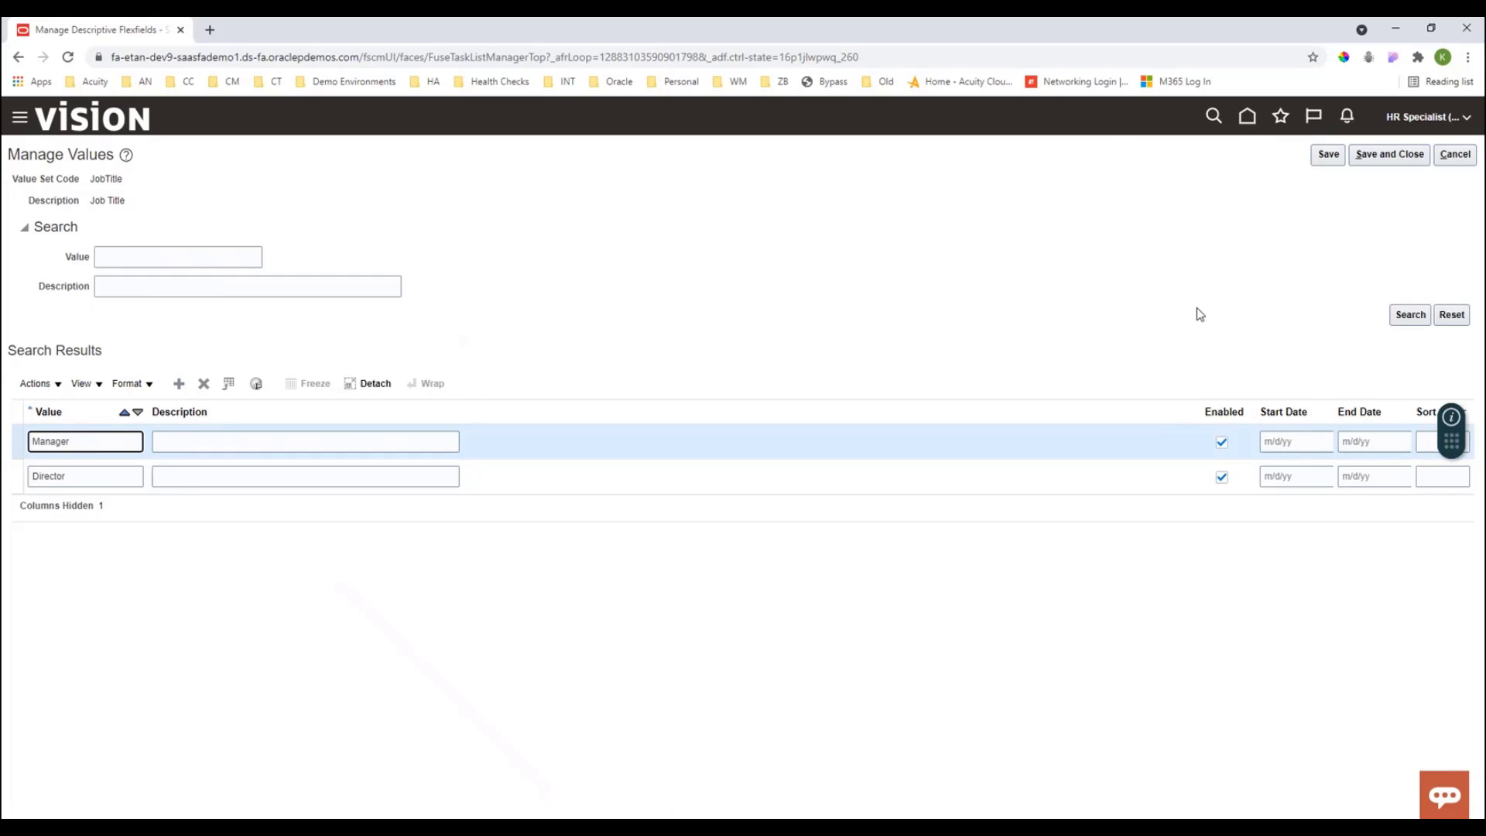
pyautogui.click(1391, 158)
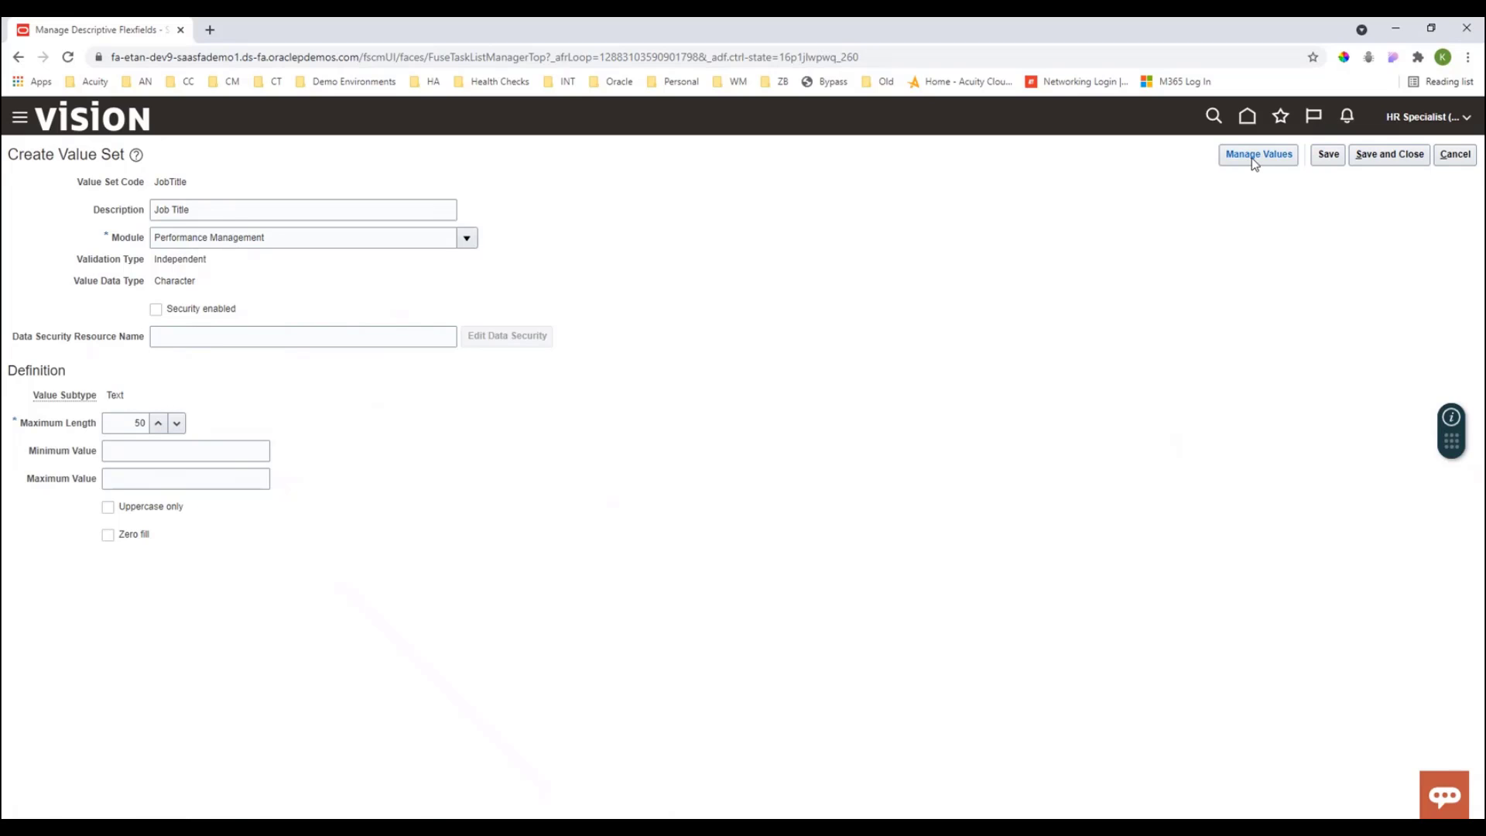
# - Save and close the JobTitle value set and the Job Title segment
pyautogui.click(1391, 155)
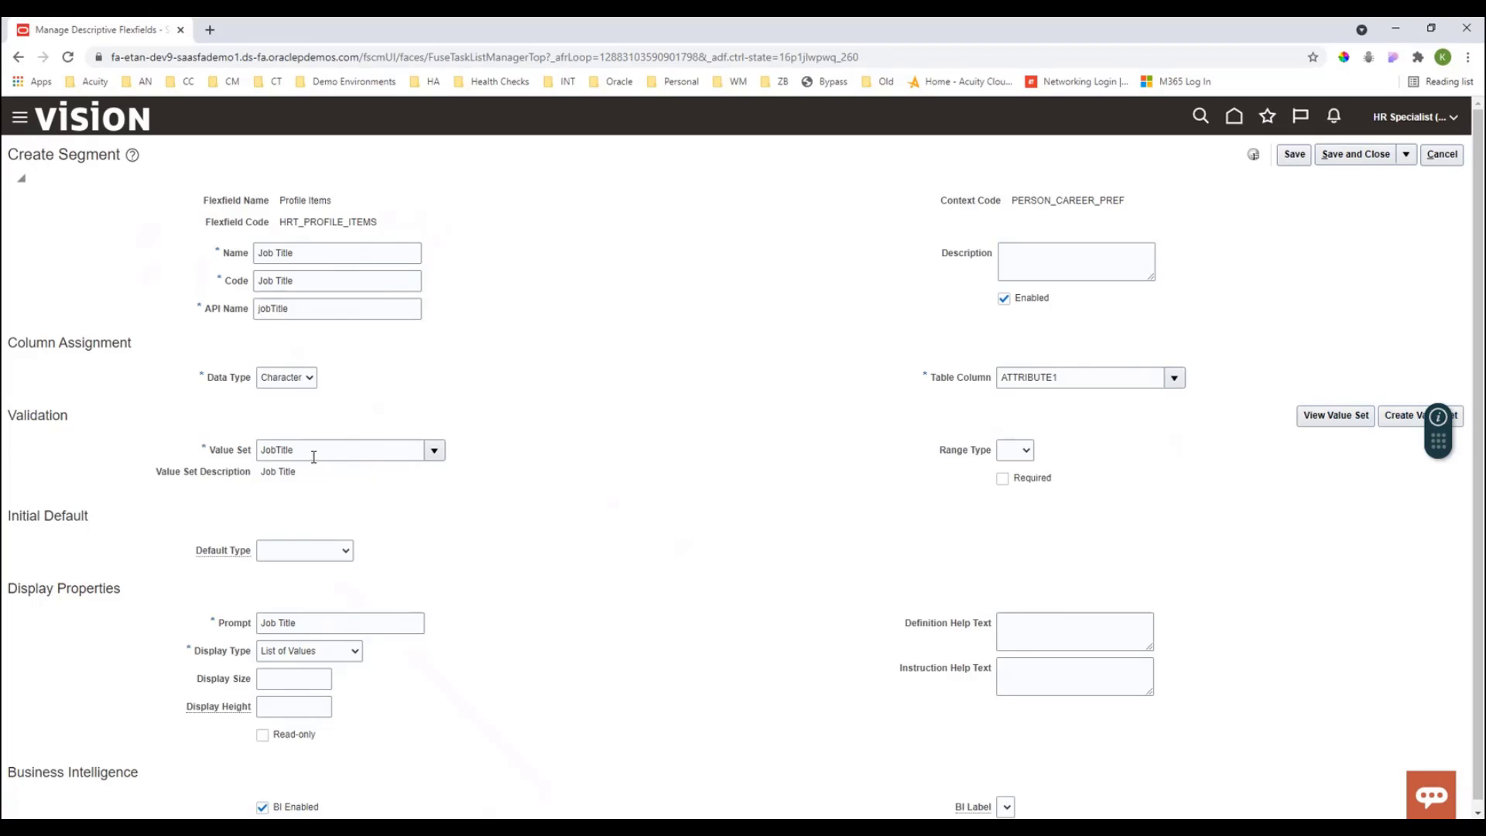
pyautogui.click(1351, 163)
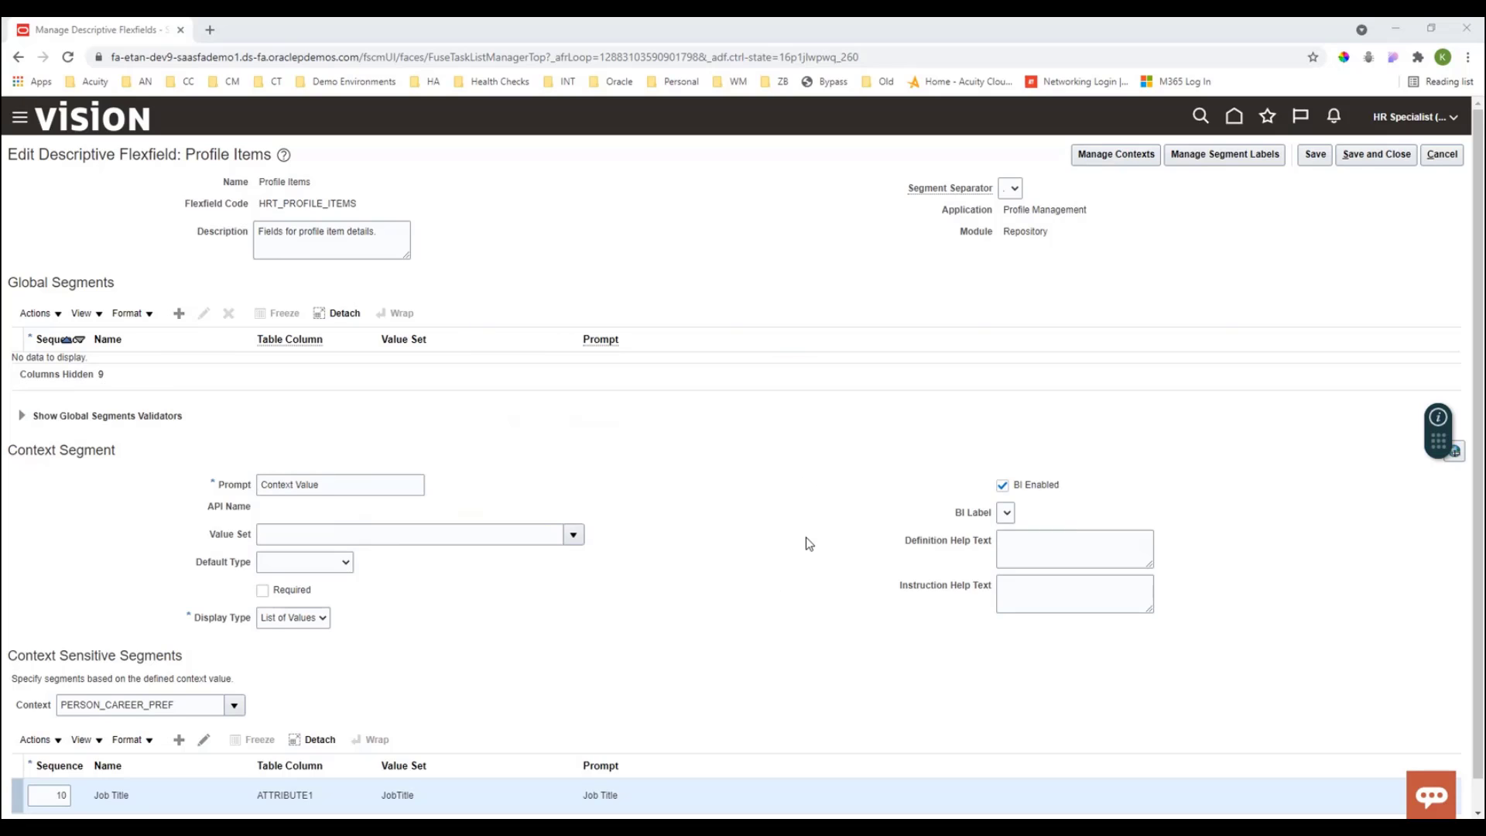
# - Save and close the Profile Items flexfield, then deploy it and acknowledge the deployment confirmation
pyautogui.scroll(-1, 806, 541)
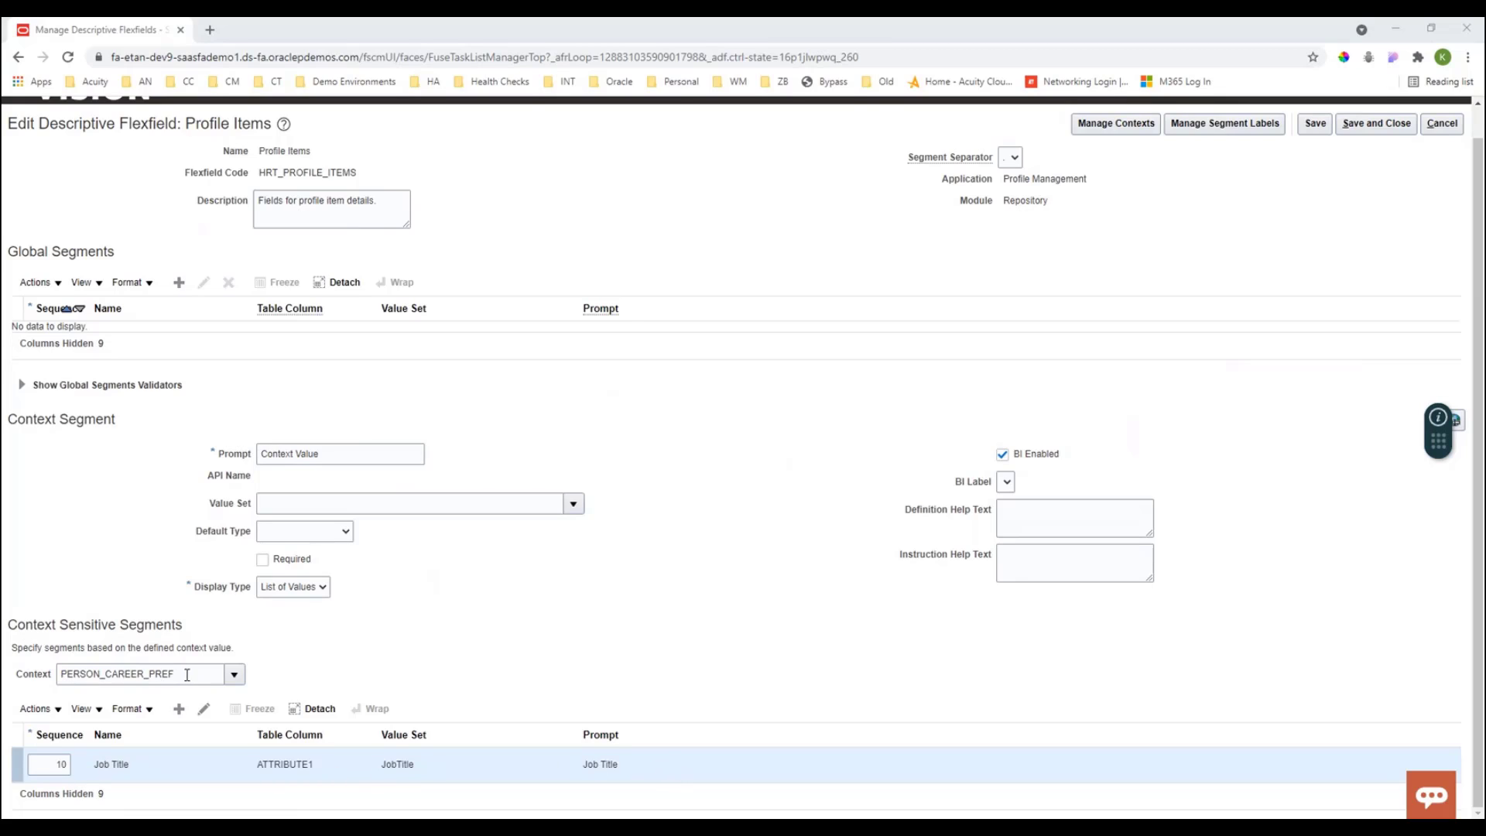
pyautogui.click(1366, 127)
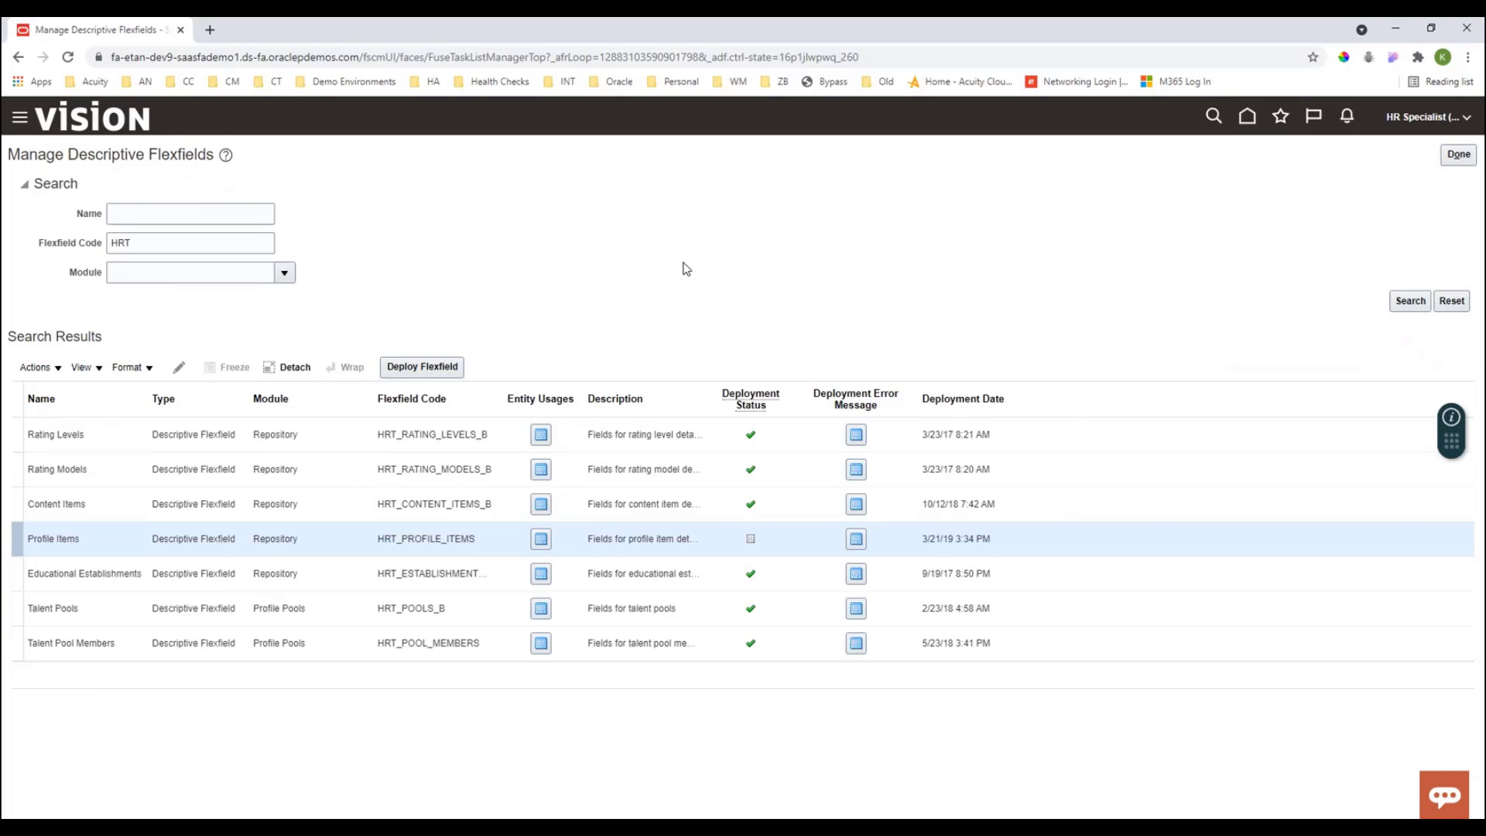
pyautogui.click(431, 368)
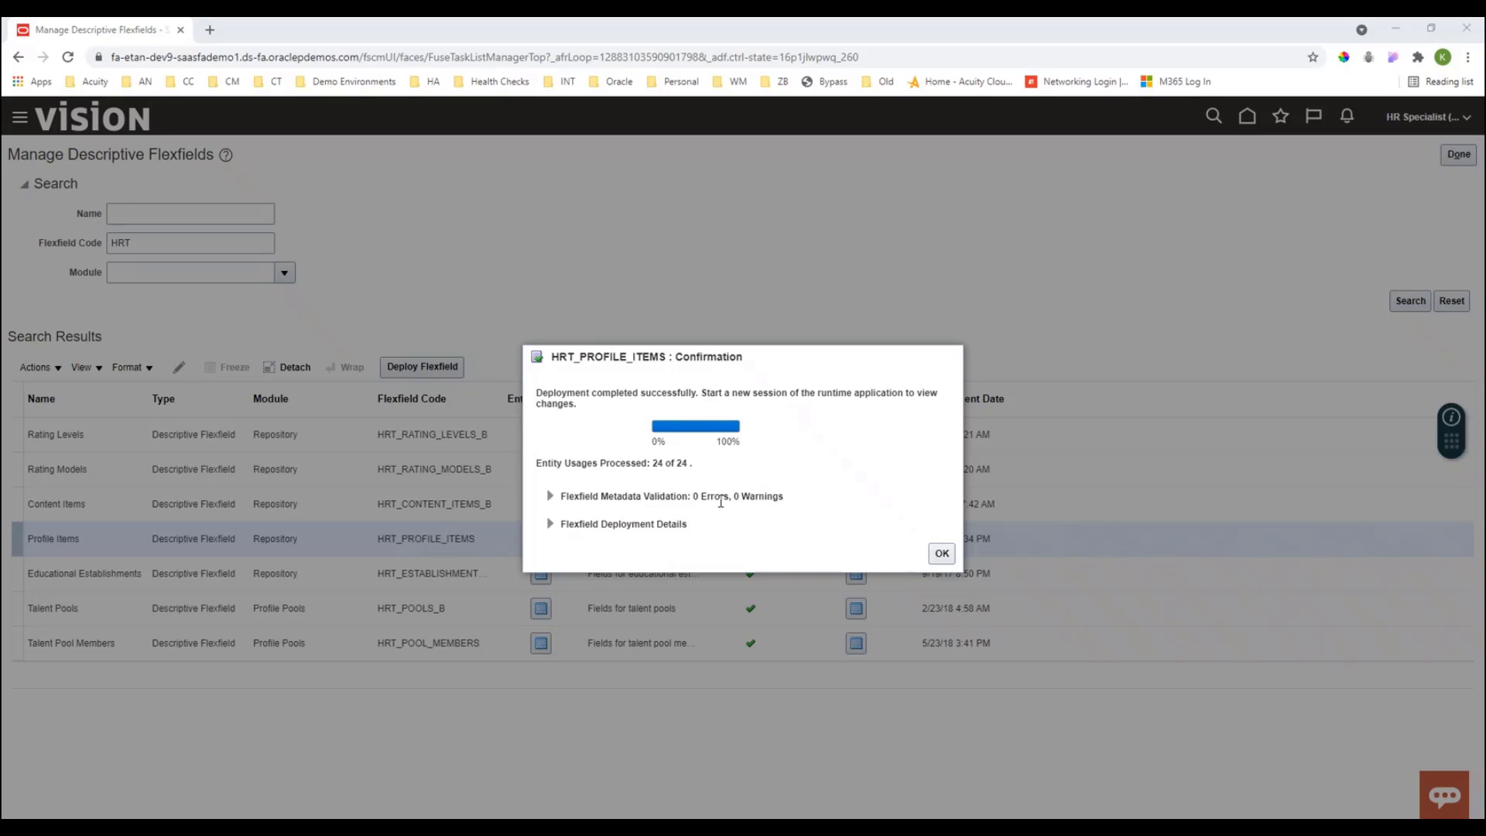
pyautogui.click(943, 554)
pyautogui.click(942, 553)
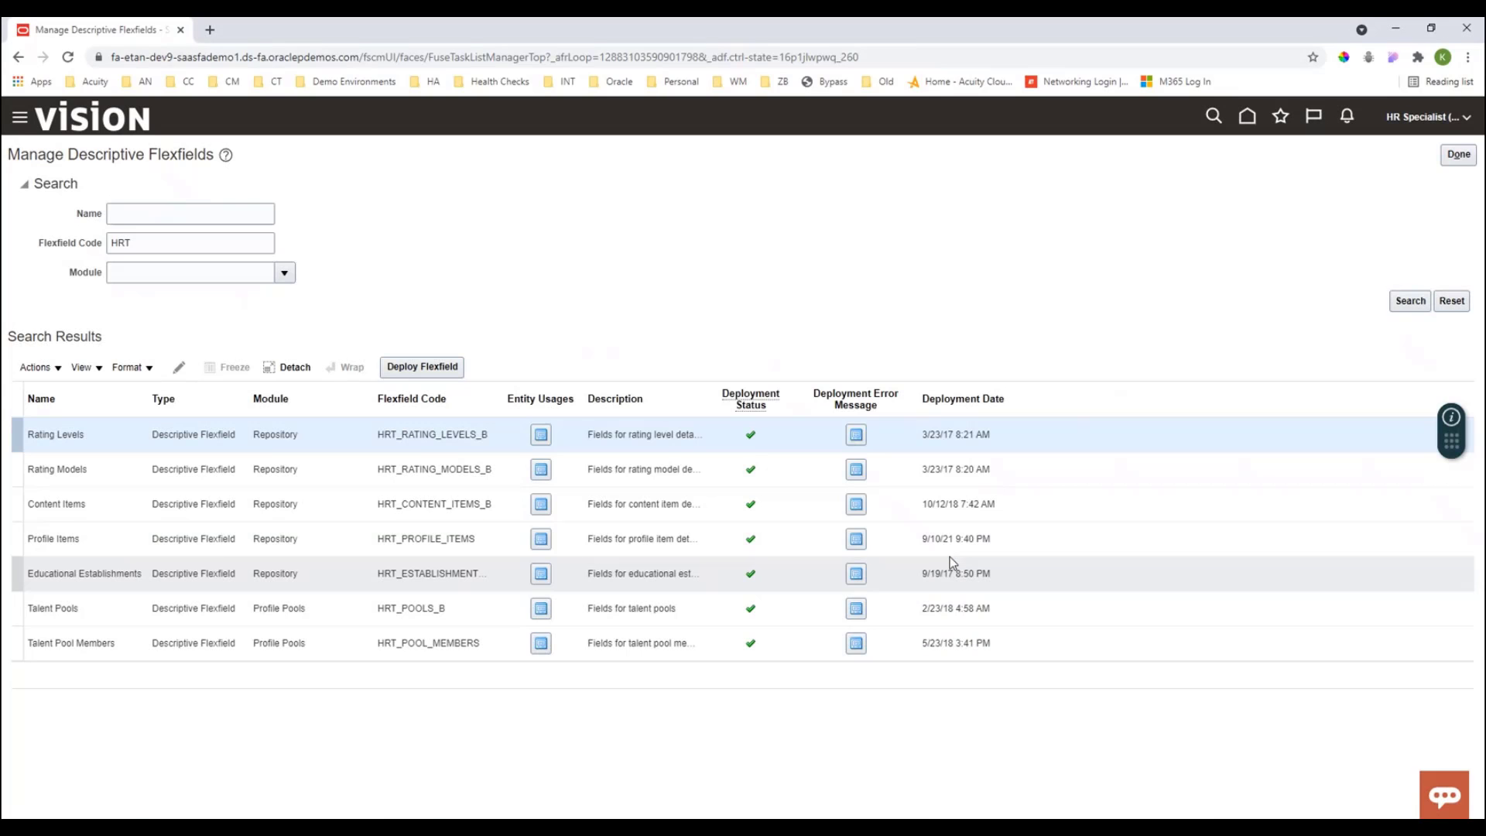
# - Open the Career Preferences content section of the Person profile type in Profiles
pyautogui.click(1458, 156)
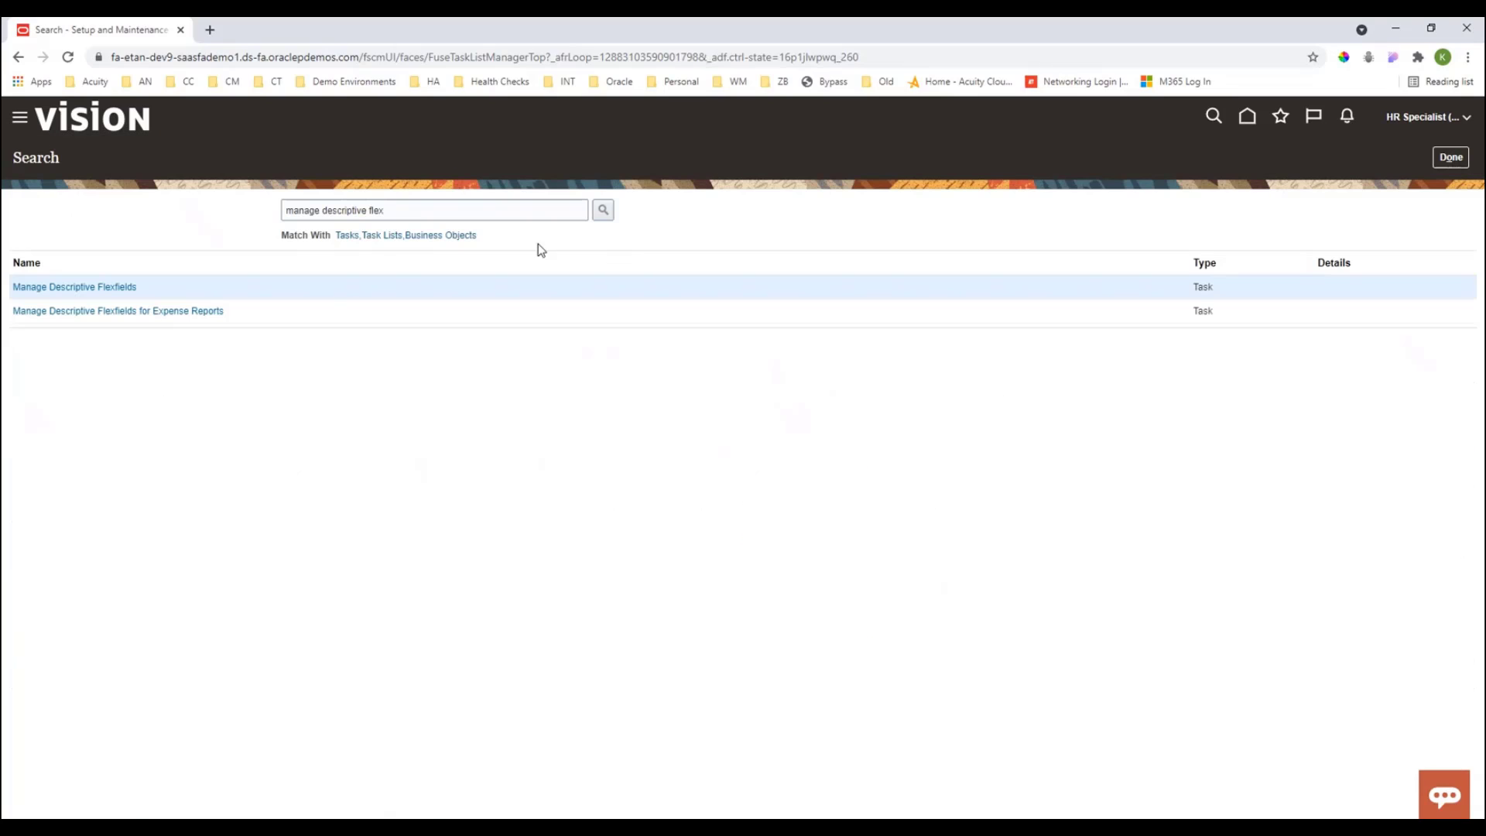
pyautogui.click(65, 123)
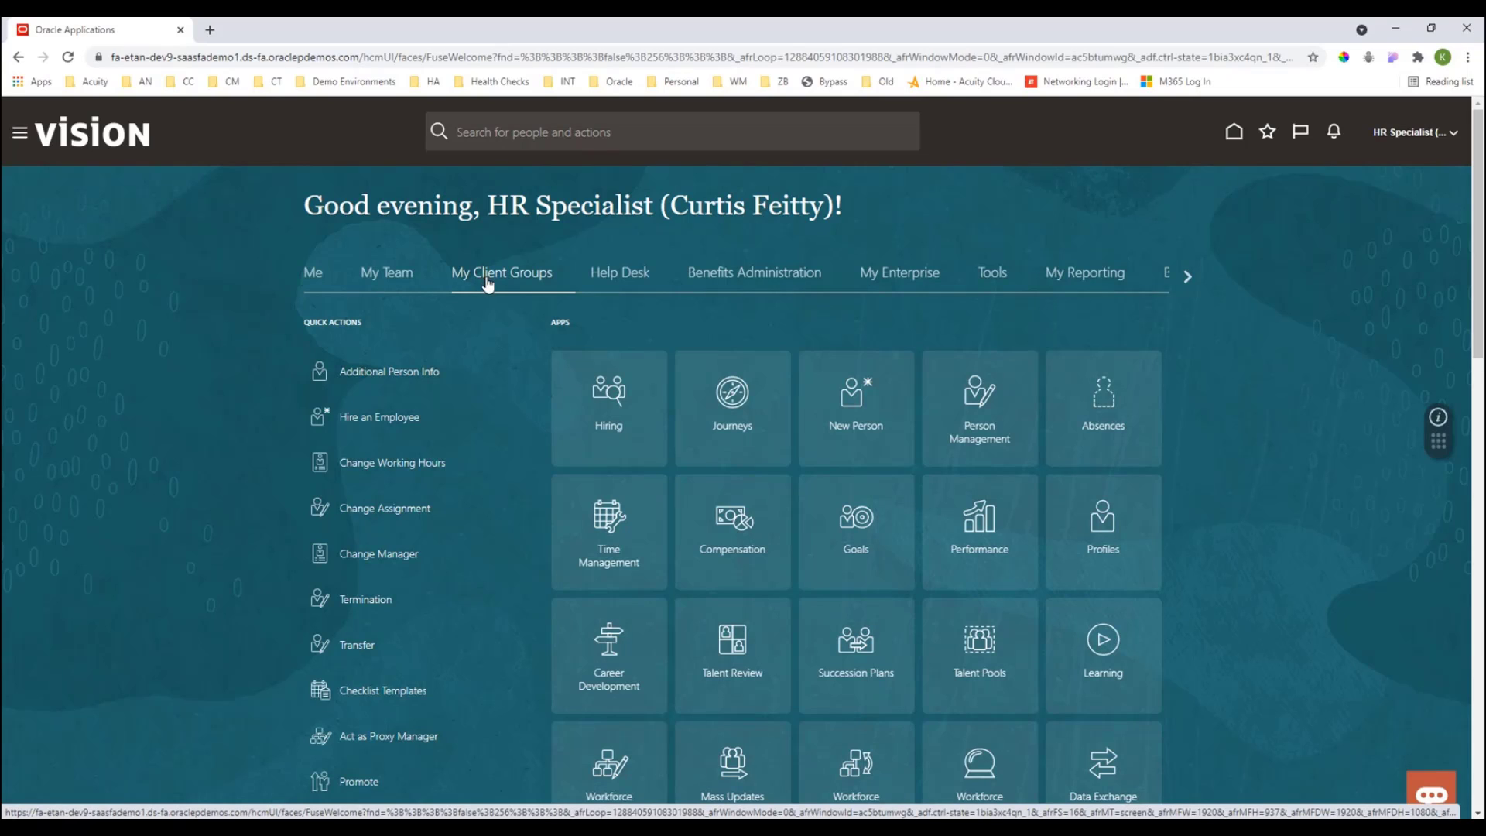
pyautogui.click(1103, 532)
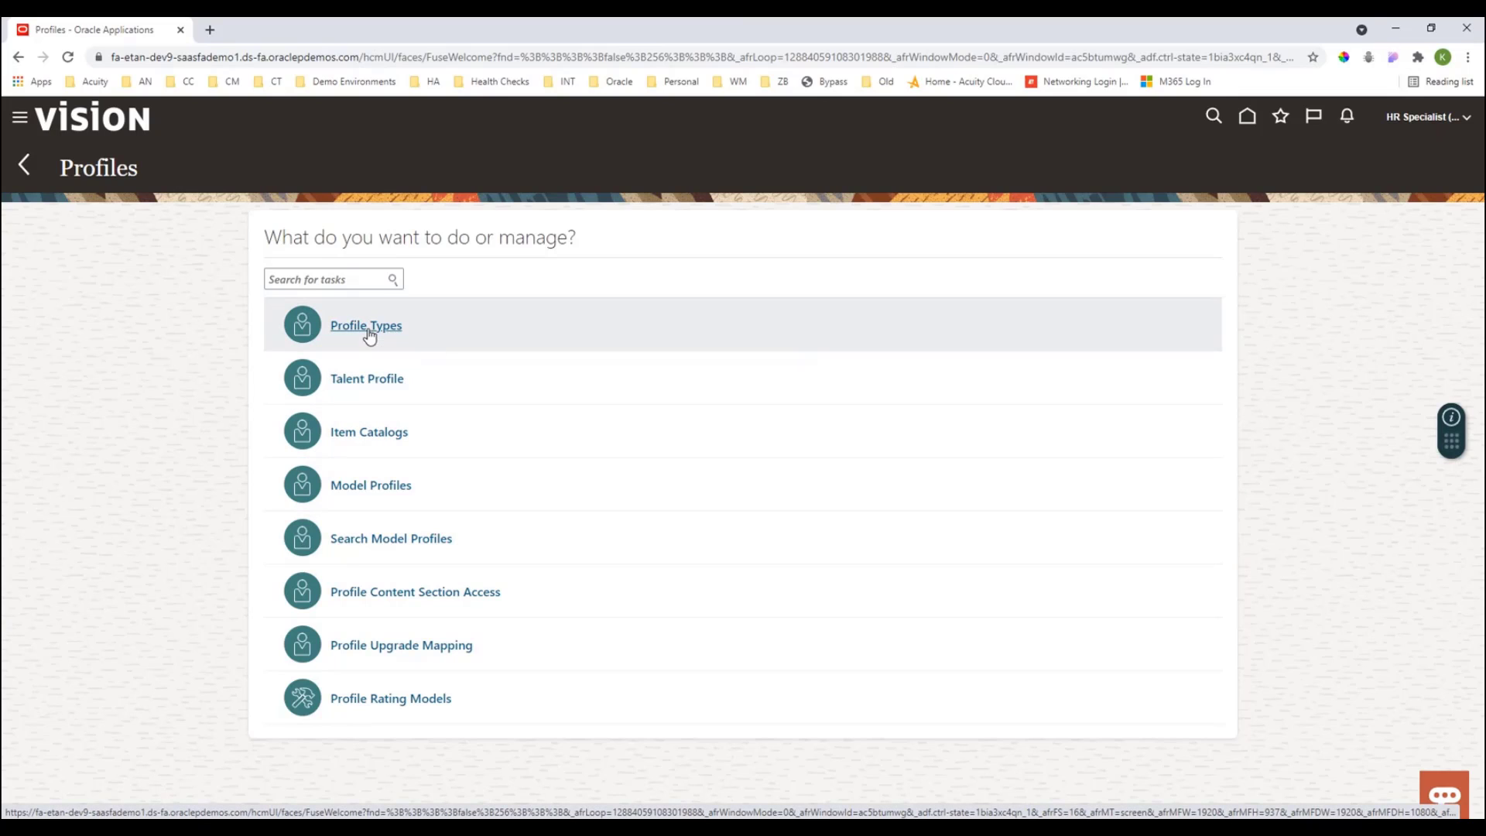
pyautogui.click(368, 328)
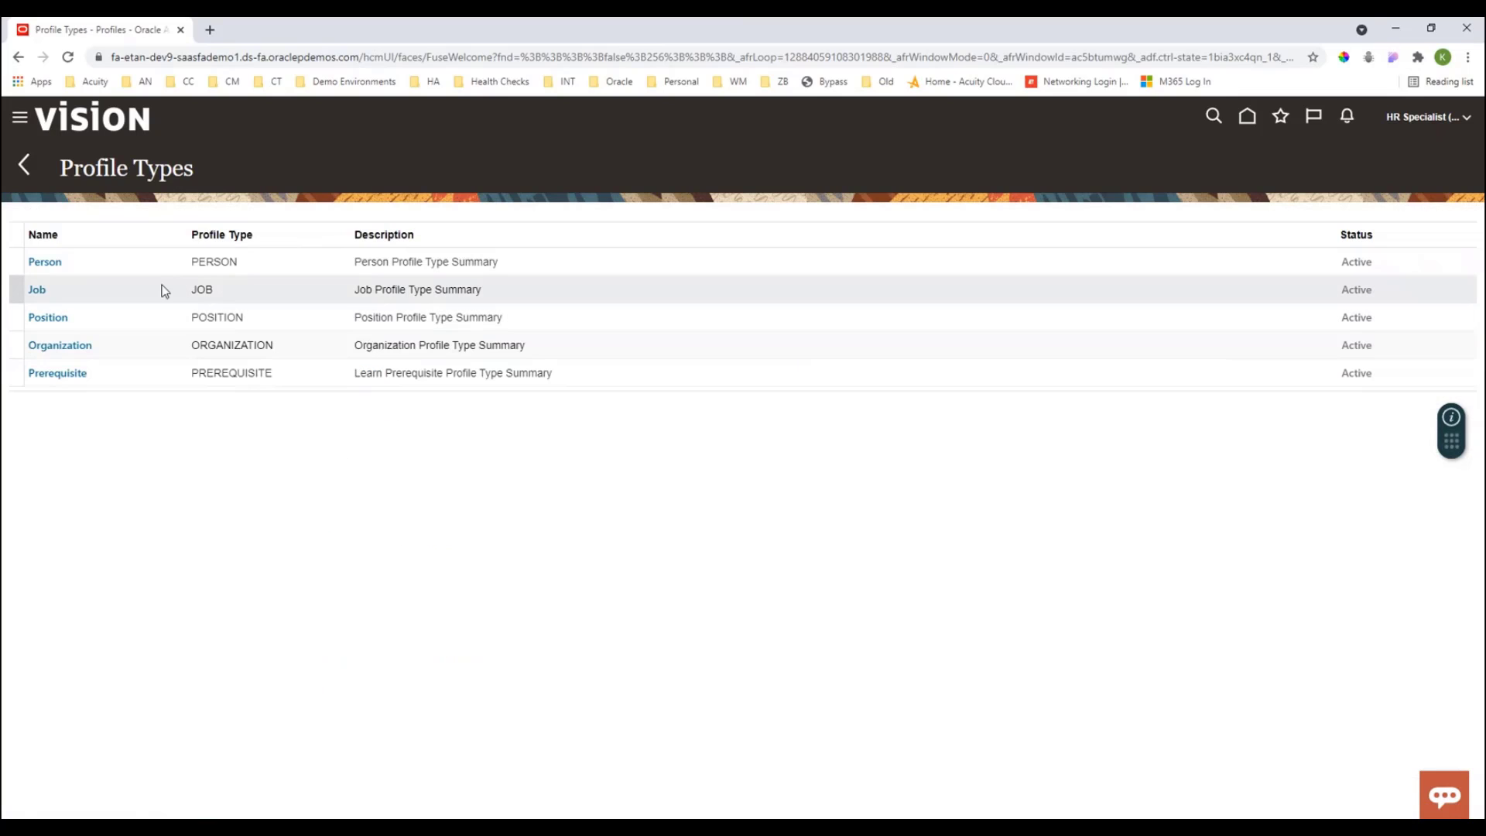
pyautogui.click(46, 263)
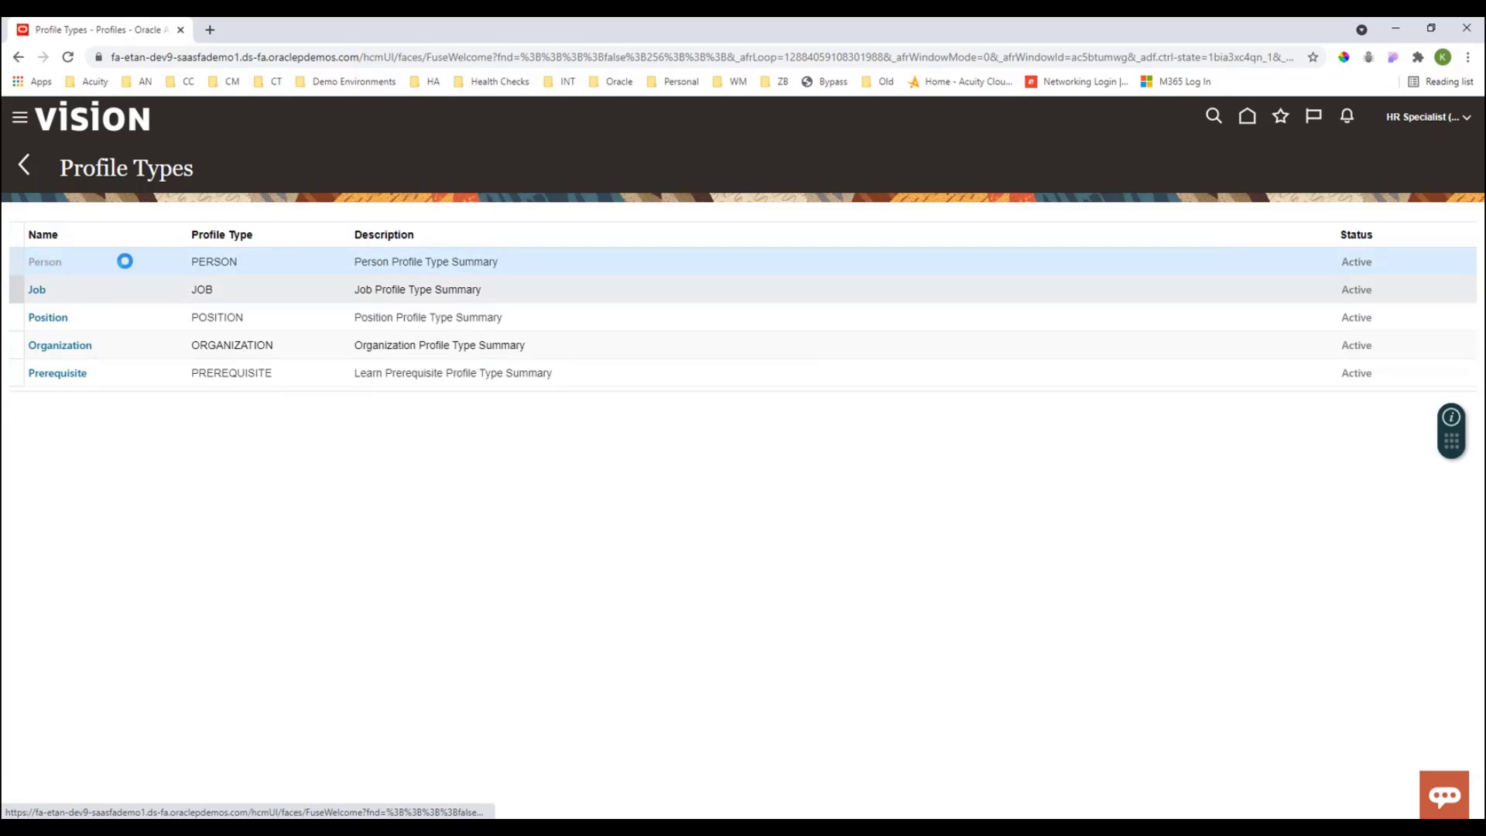
pyautogui.scroll(-3, 162, 472)
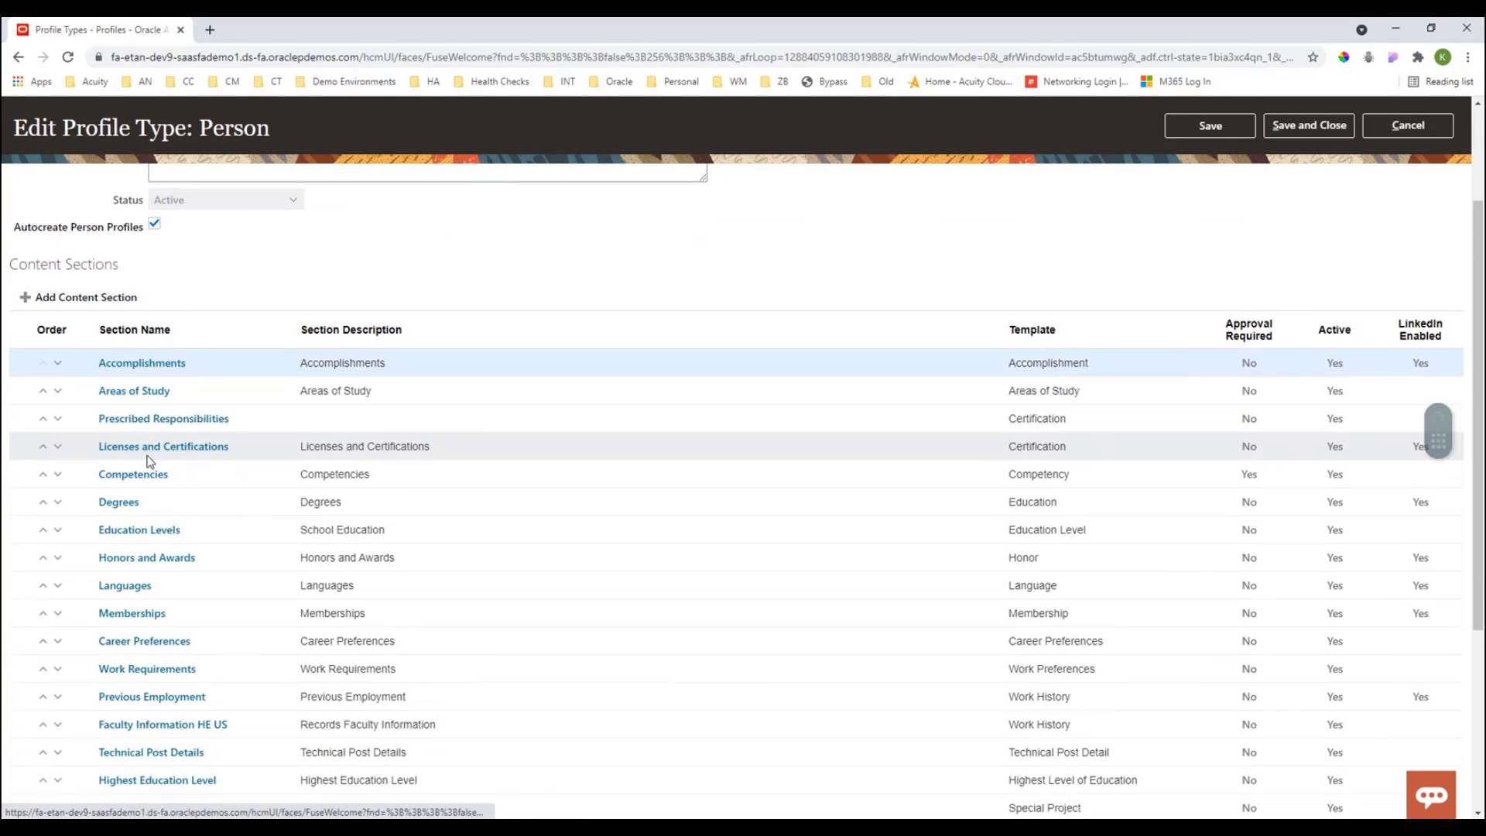
pyautogui.click(164, 565)
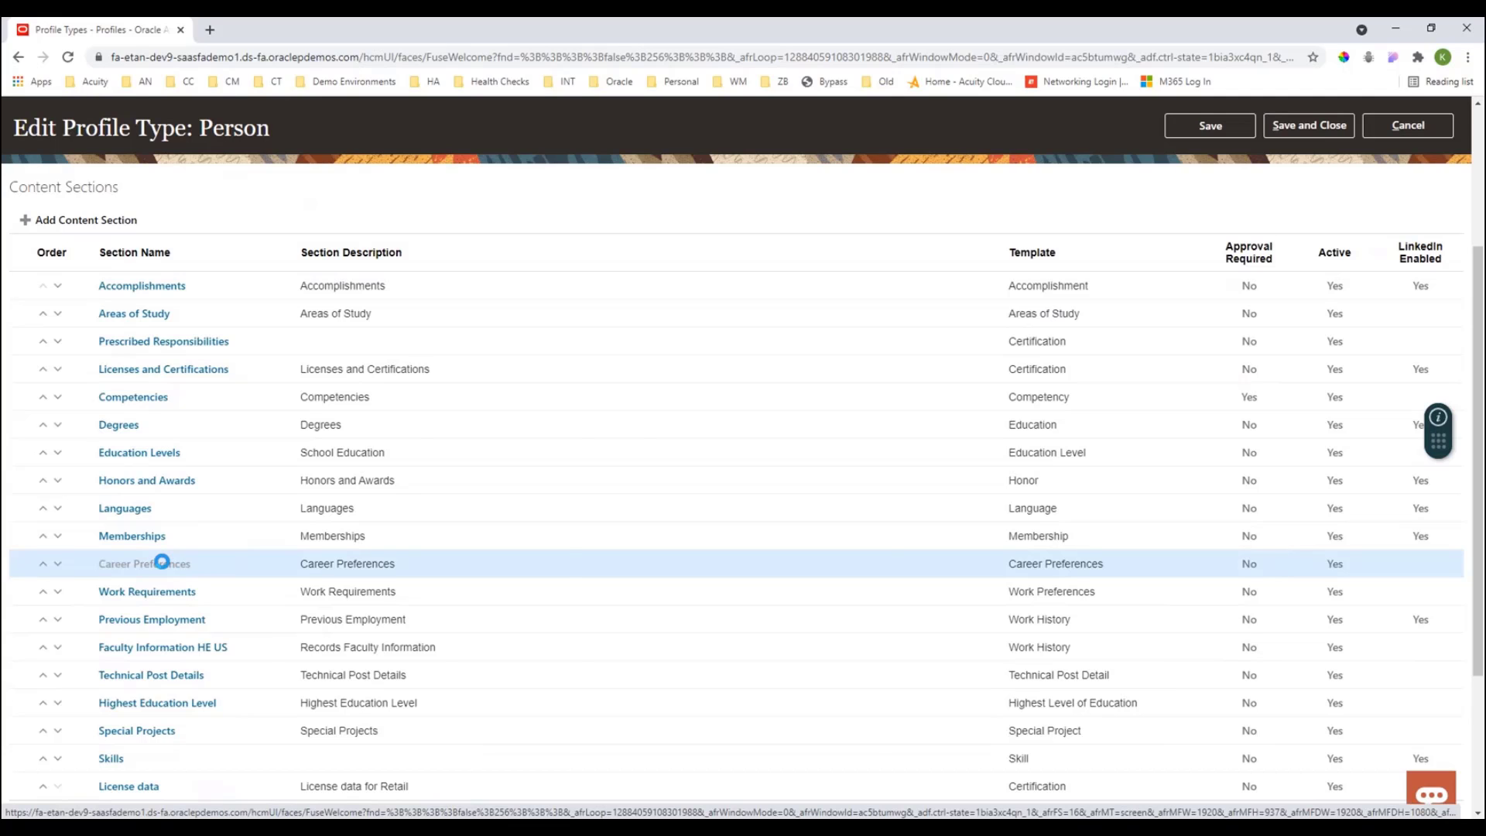
# - Review the Career Preferences section's DFF context attributes for the Job Title field
pyautogui.scroll(-2, 162, 569)
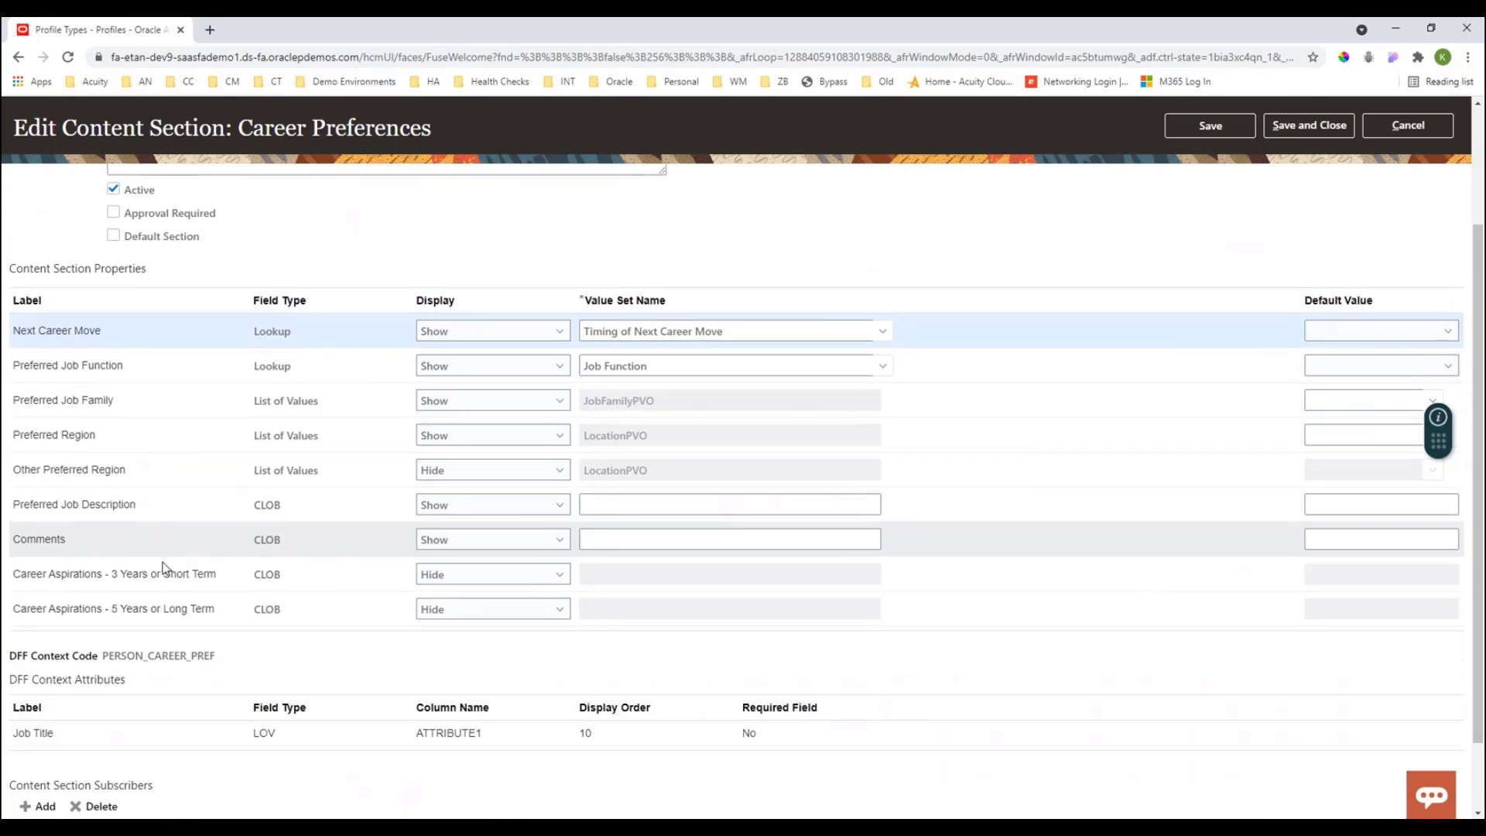
pyautogui.scroll(-1, 164, 570)
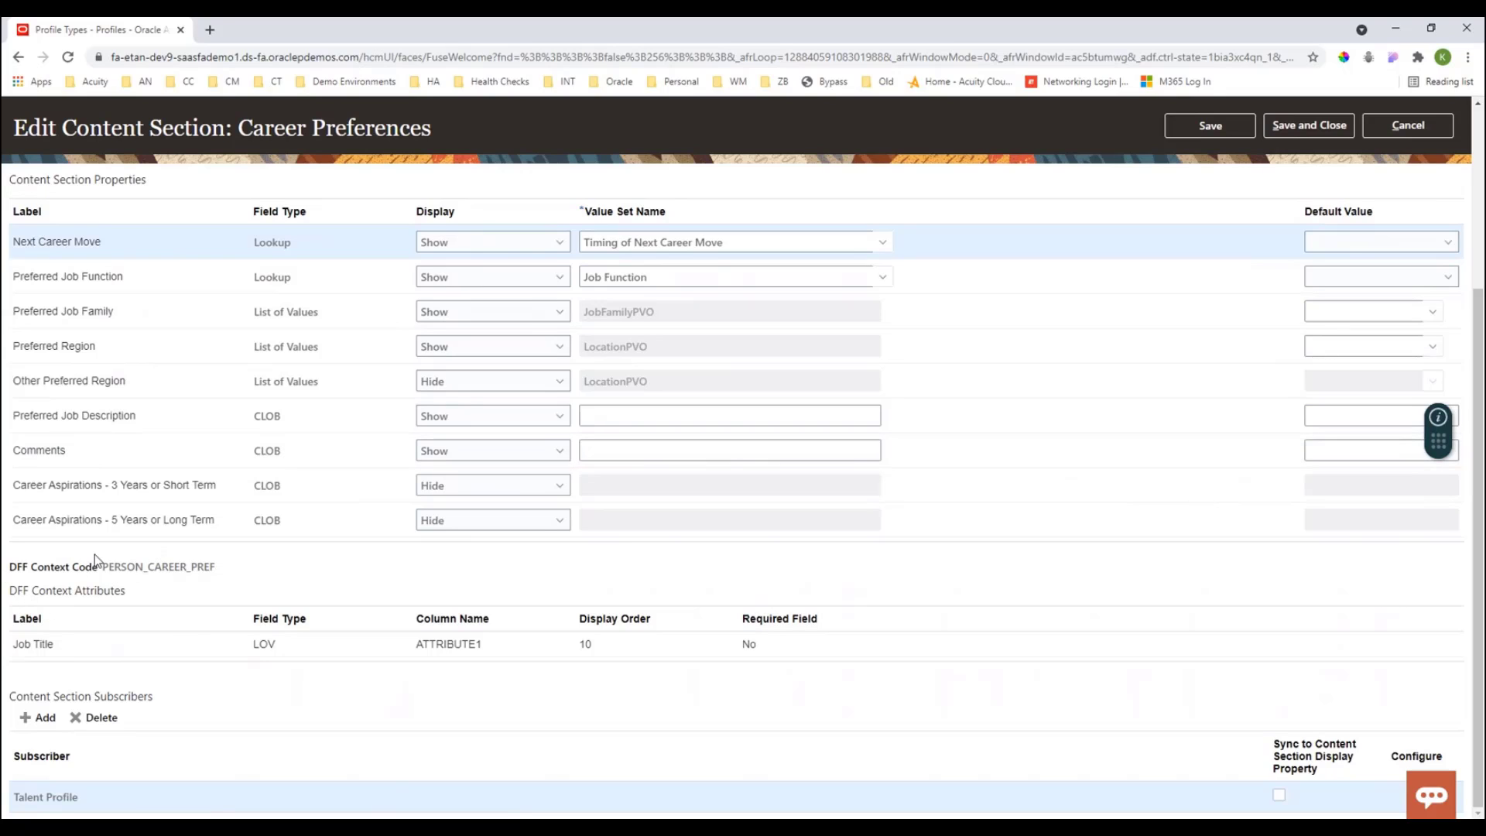
pyautogui.moveTo(24, 570); pyautogui.dragTo(225, 574)
pyautogui.moveTo(18, 644); pyautogui.dragTo(85, 649)
pyautogui.click(277, 644)
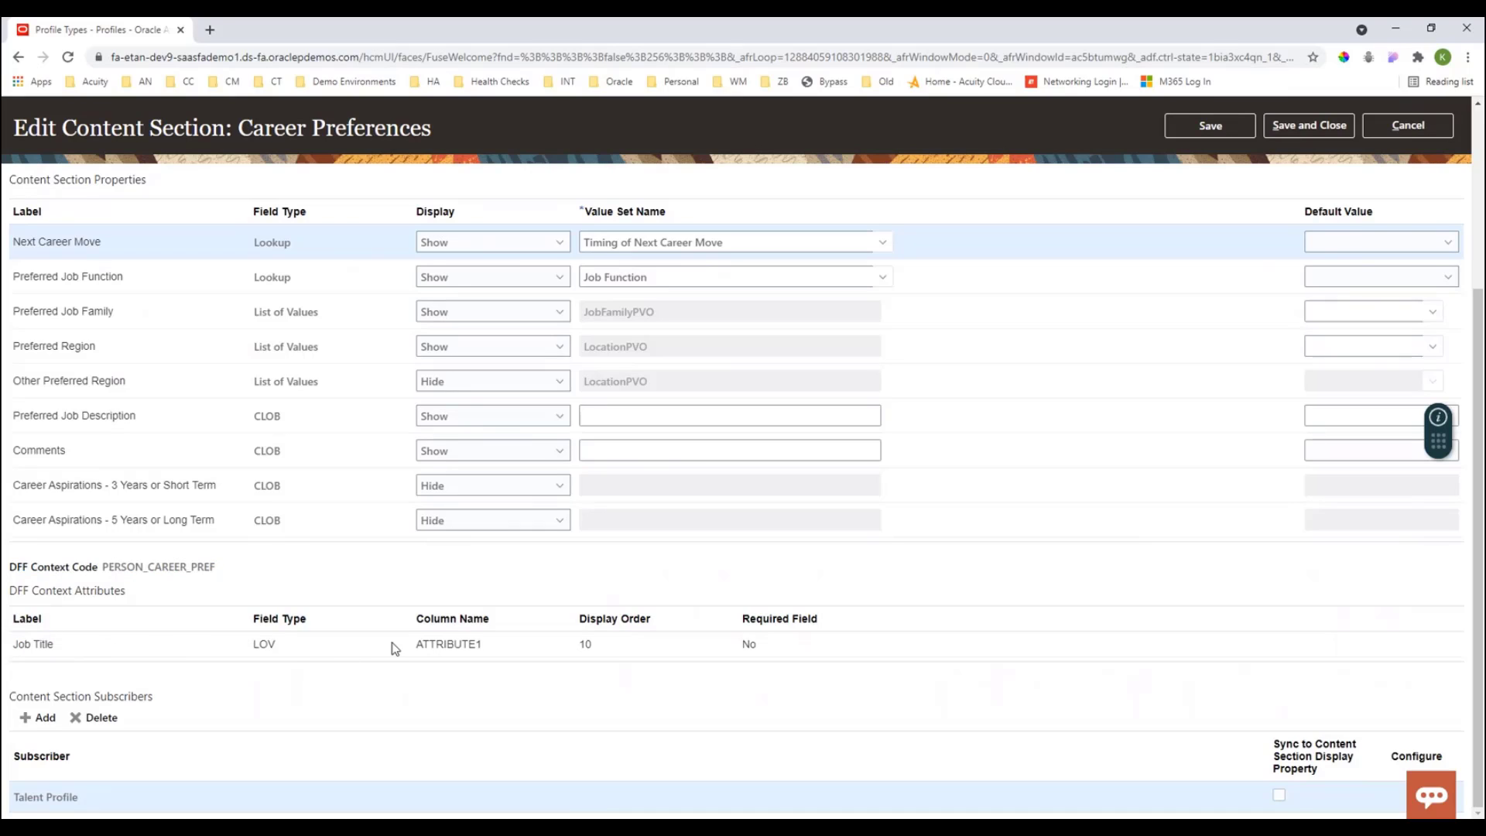